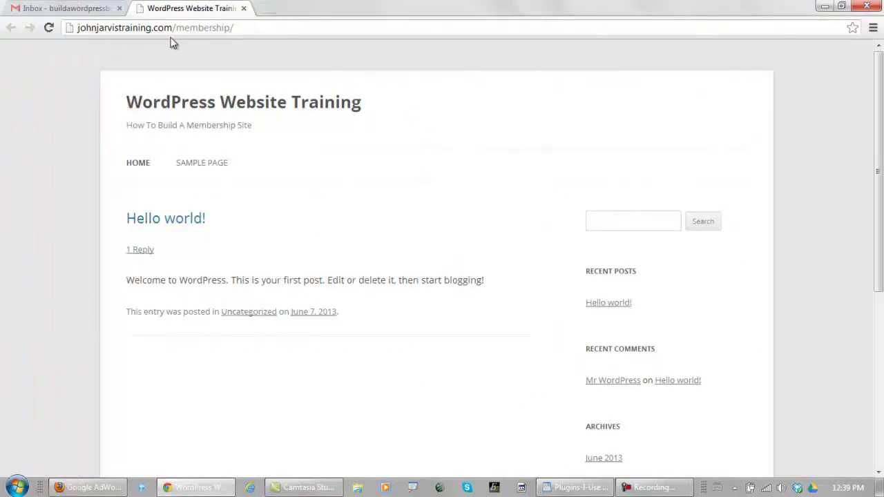
- Select the site's web address in the browser's address bar on the front page
click(235, 28)
- Append wp-admin to the site's URL and load the admin Dashboard
click(242, 27)
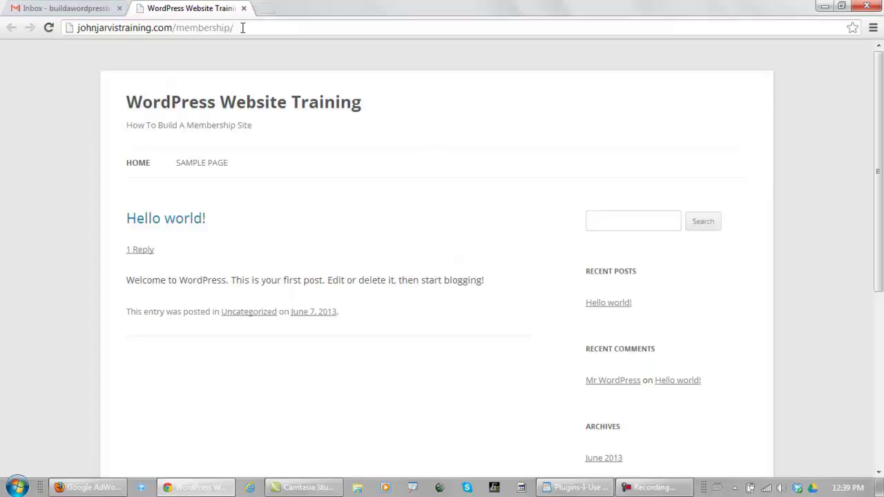
text(wp-adm)
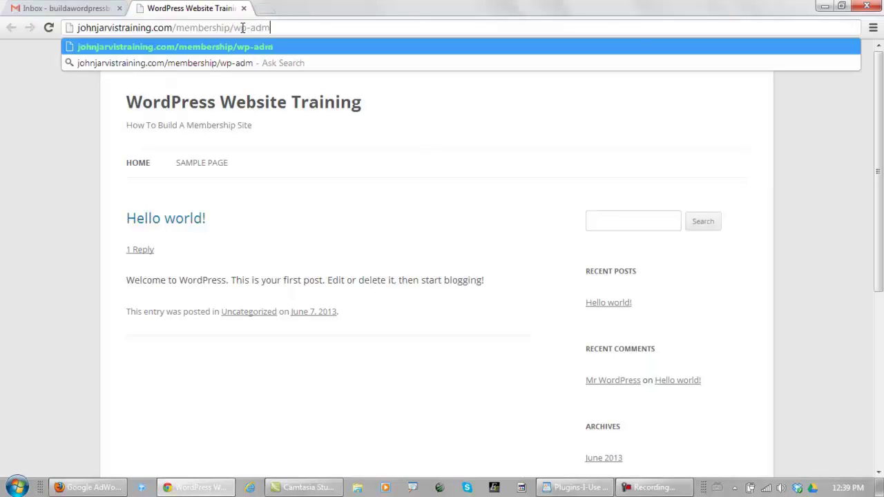
text(in)
key(Return)
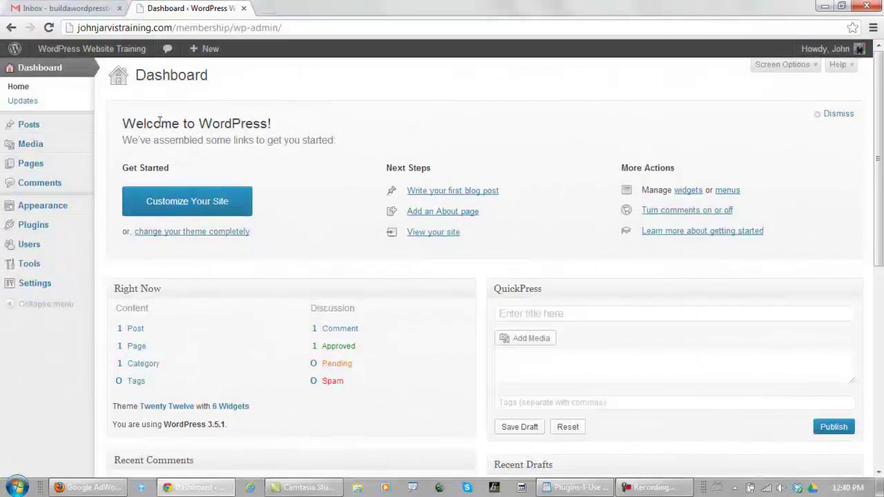
- Delete the Hello Dolly plugin, confirming removal of its files
mouse_move(43, 225)
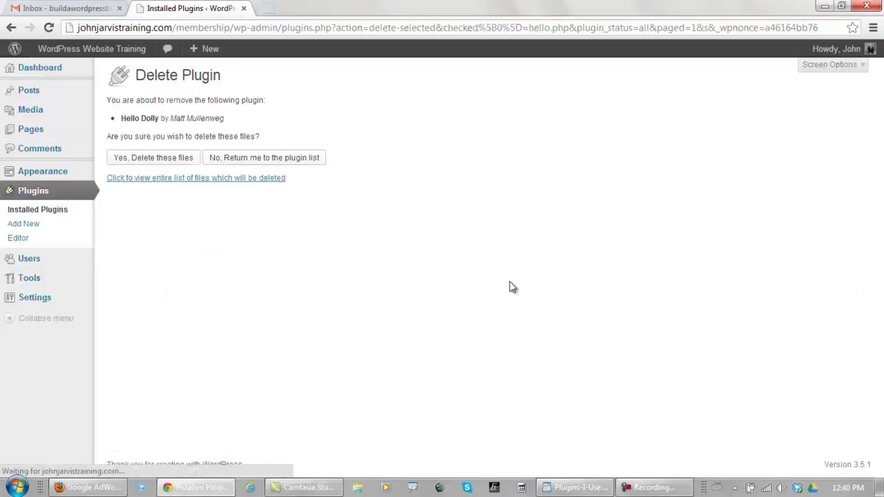
click(136, 160)
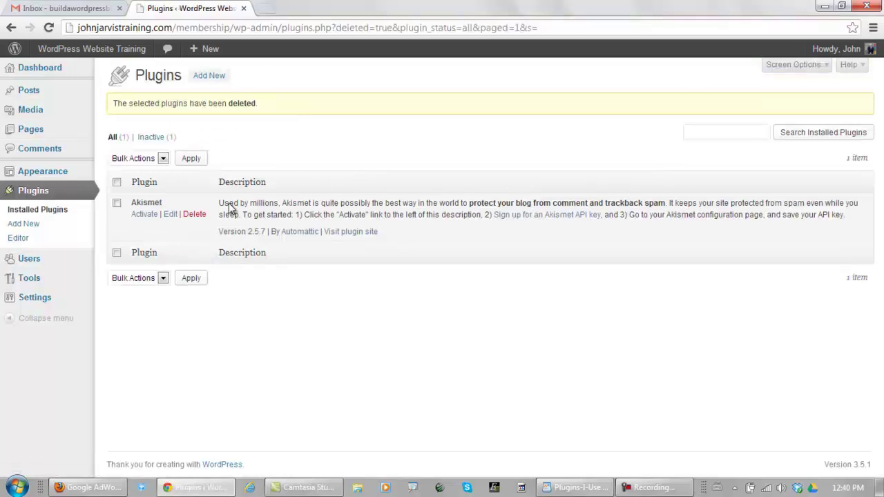
- Activate Akismet and begin its API key signup, signing in with a WordPress.com account
click(140, 217)
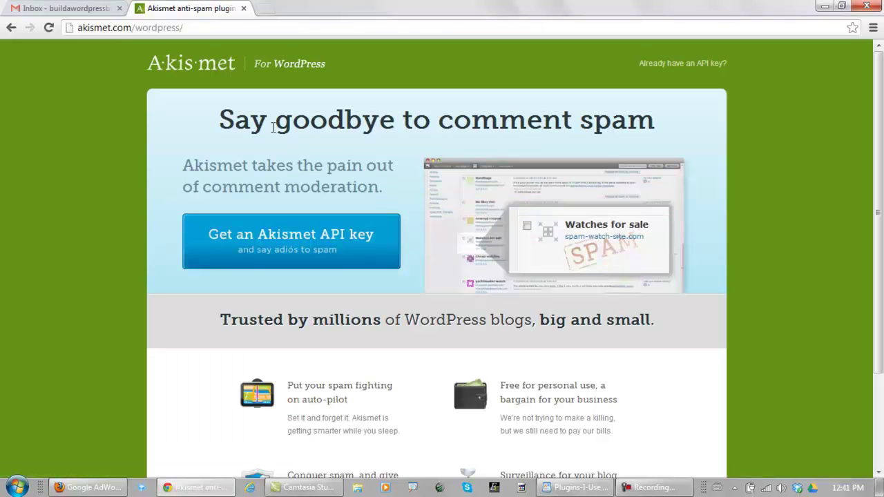
click(286, 239)
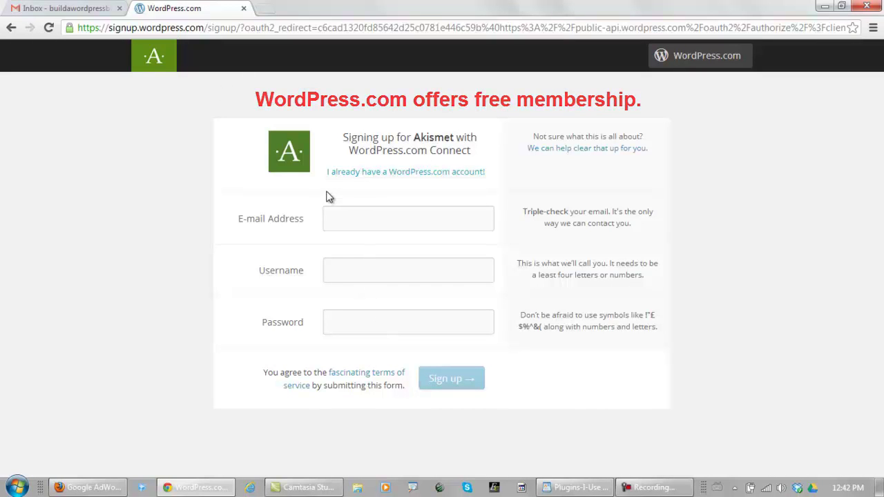
click(368, 177)
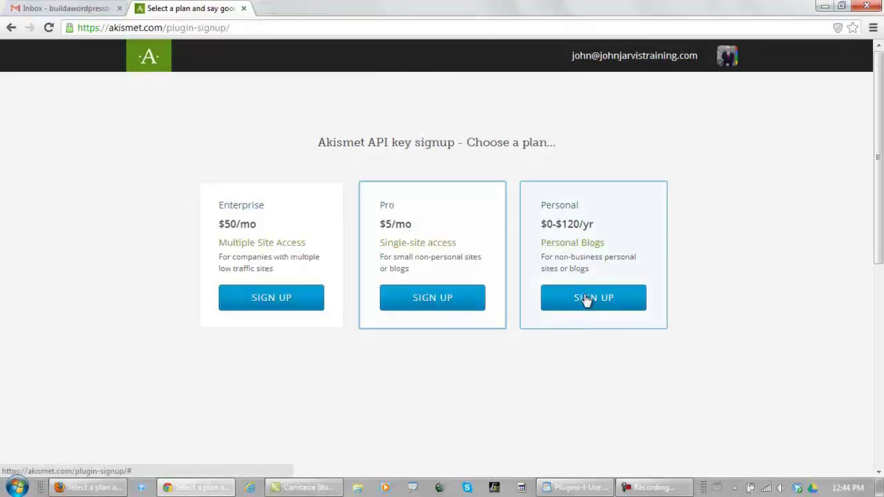
- Choose the Personal plan, set the yearly contribution to $0, and enter first and last name
click(586, 299)
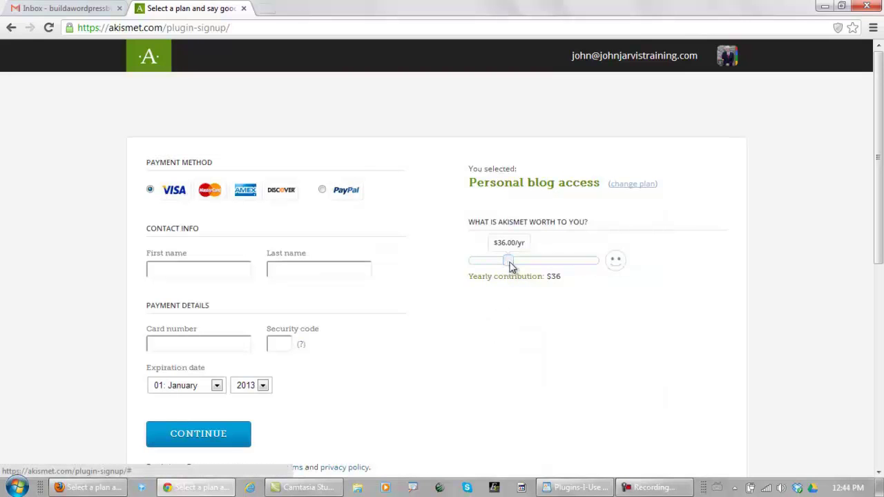
drag(513, 264, 456, 265)
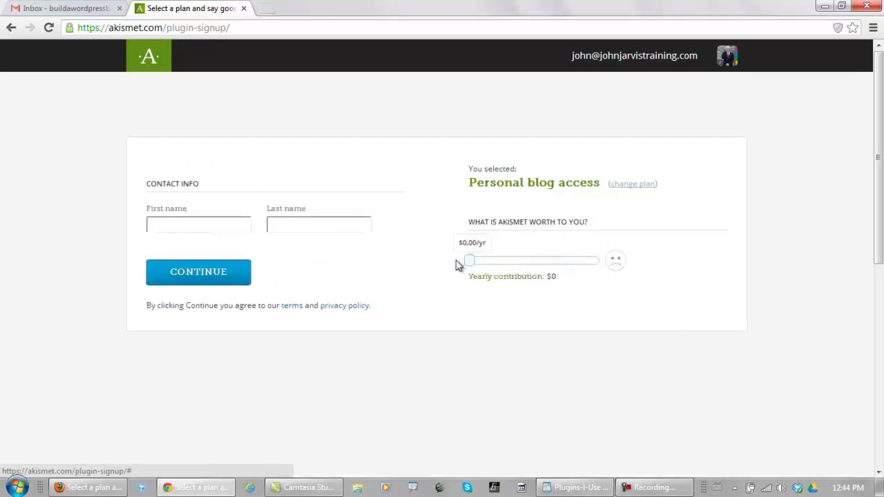
click(208, 225)
click(221, 239)
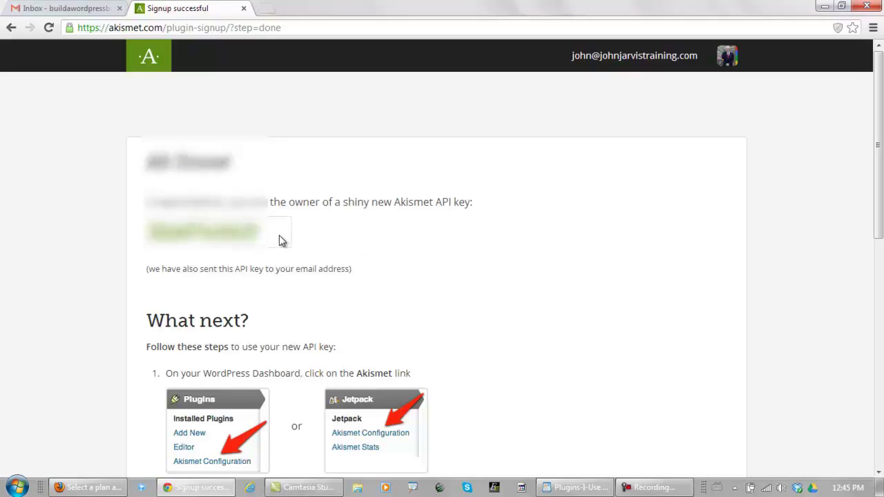
- Select the newly issued API key and the note that it was emailed
drag(279, 239, 139, 230)
drag(154, 269, 354, 269)
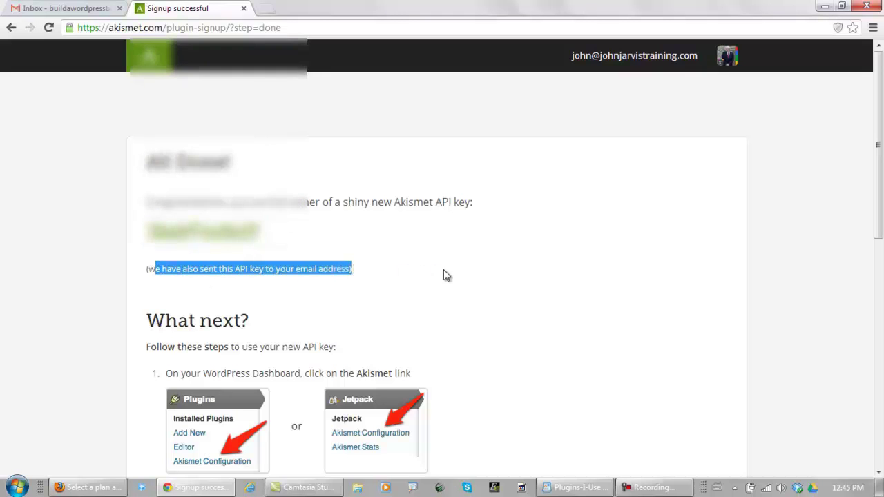
scroll(497, 283, down, 4)
- Save the Akismet API key with both comment options enabled, then return to Installed Plugins
scroll(511, 268, up, 1)
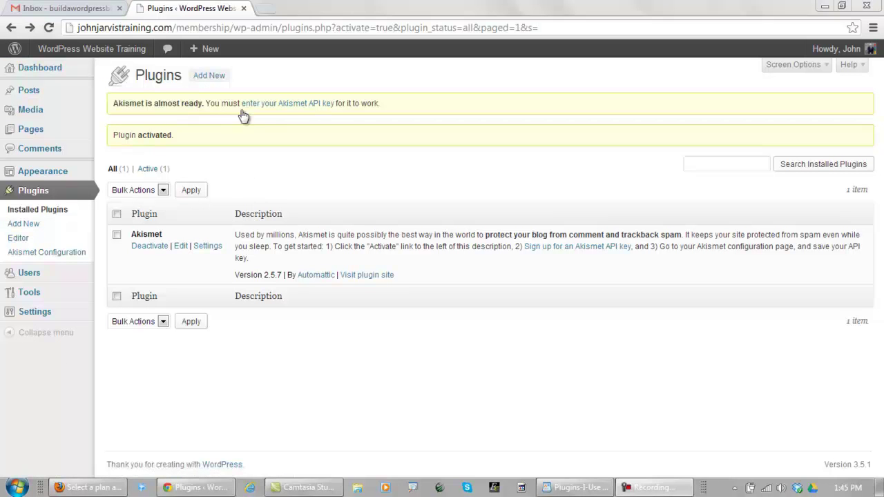
click(266, 104)
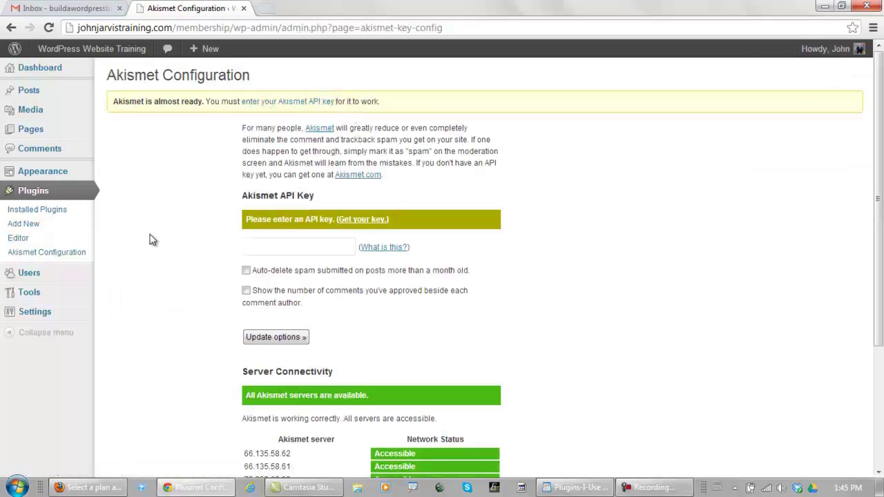
scroll(151, 238, down, 1)
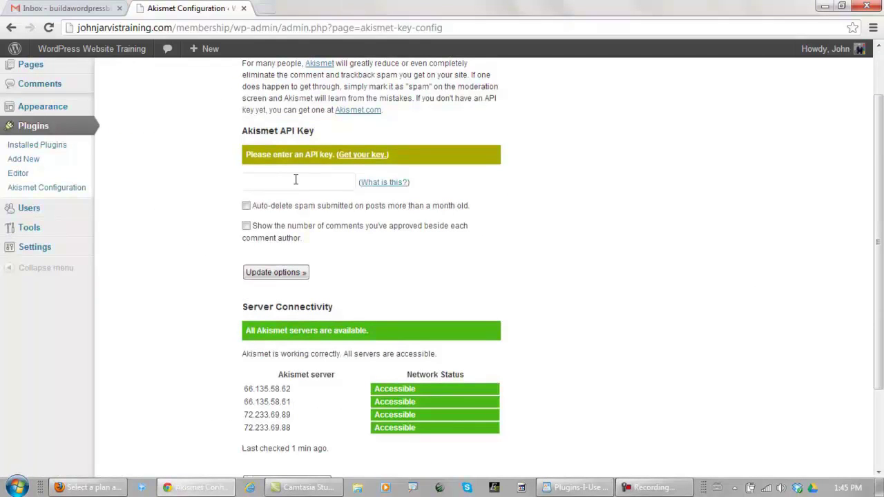
click(246, 227)
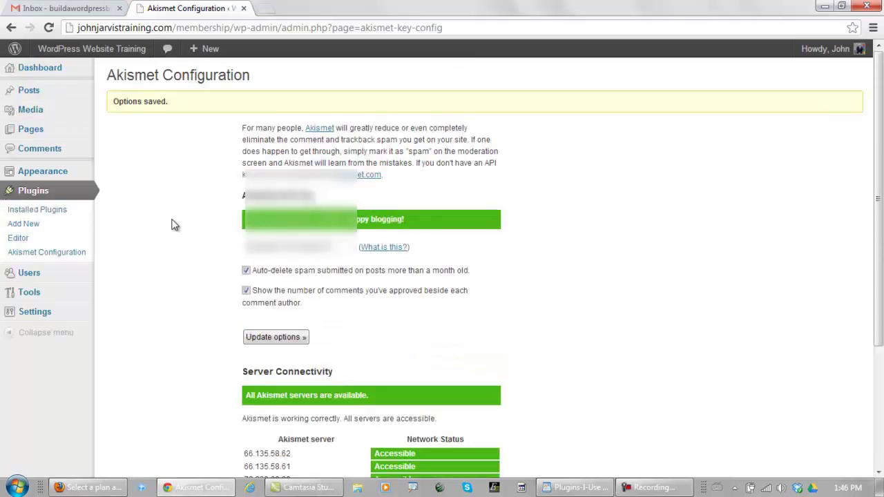
click(25, 212)
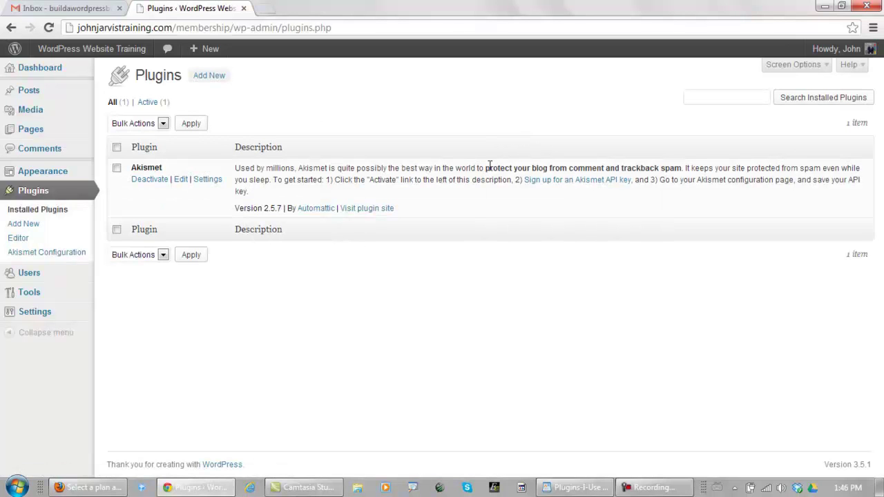
click(575, 488)
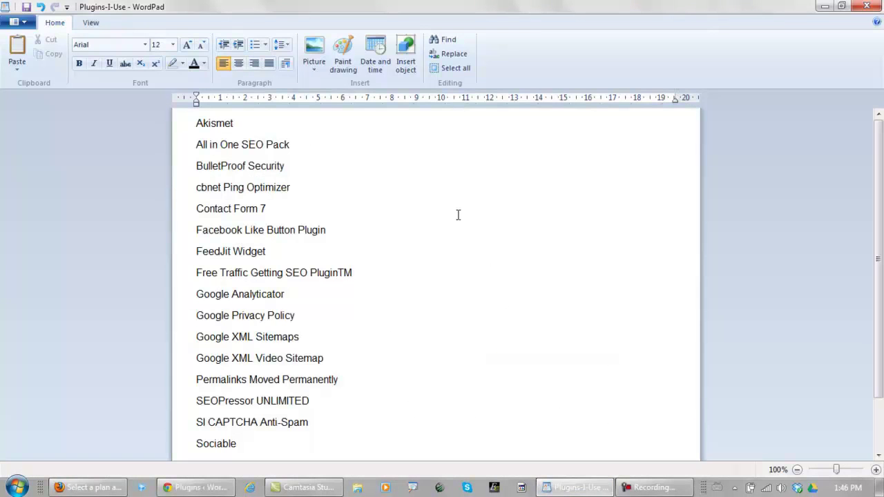
scroll(425, 203, down, 2)
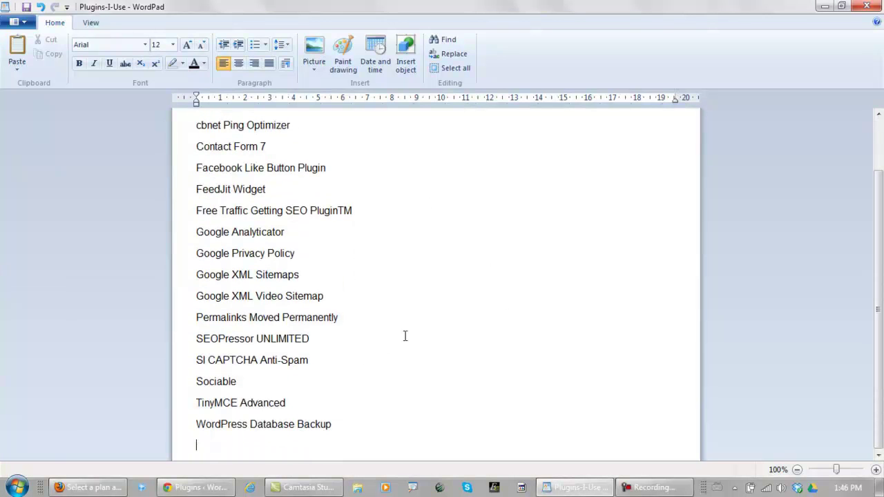
scroll(405, 336, up, 2)
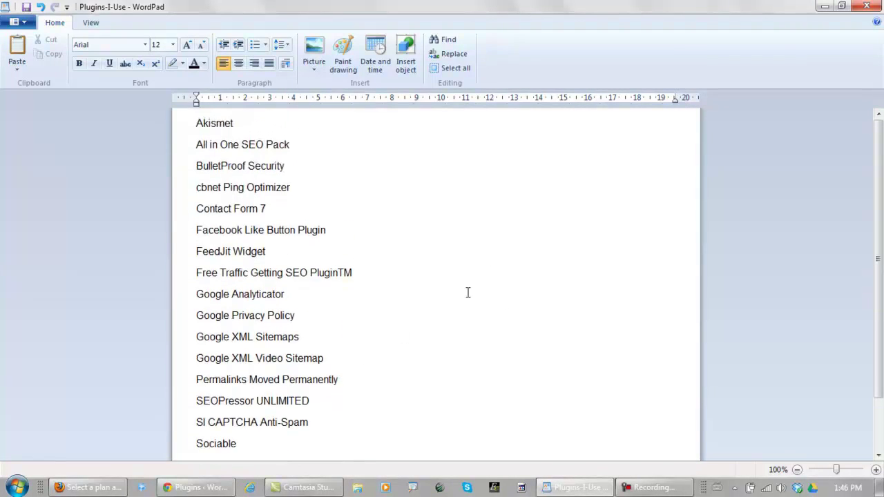
- Search for 'all in one seo pack', install and activate version 2.0.2, and dismiss its welcome notice
click(194, 488)
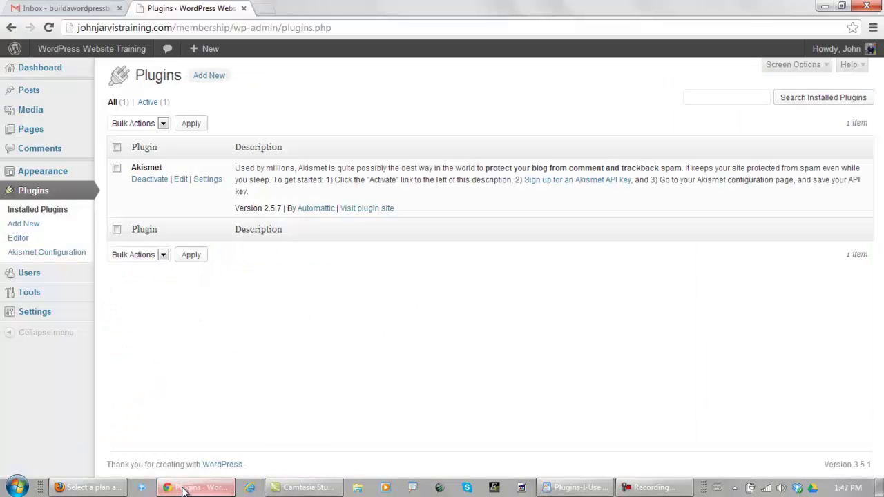
click(206, 80)
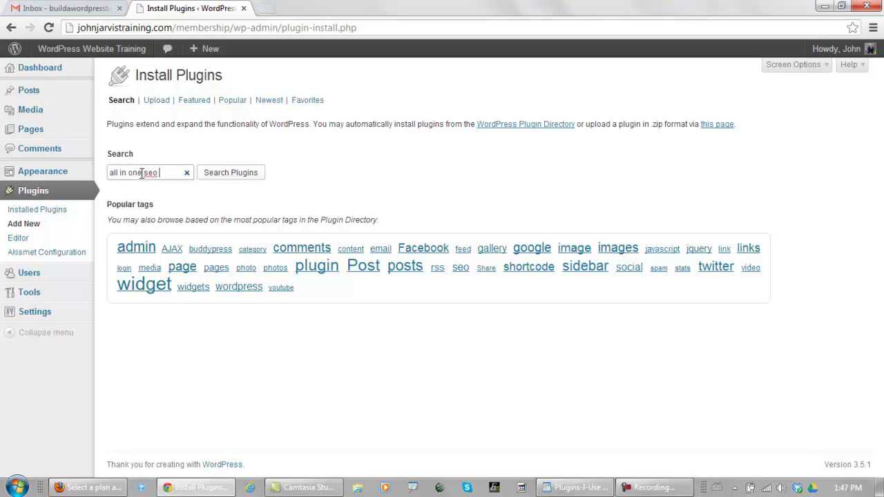
click(233, 175)
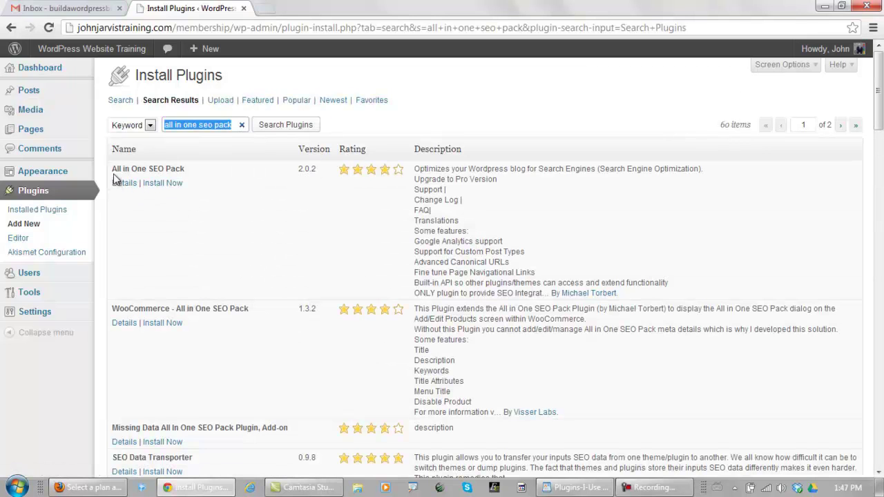
drag(113, 170, 174, 163)
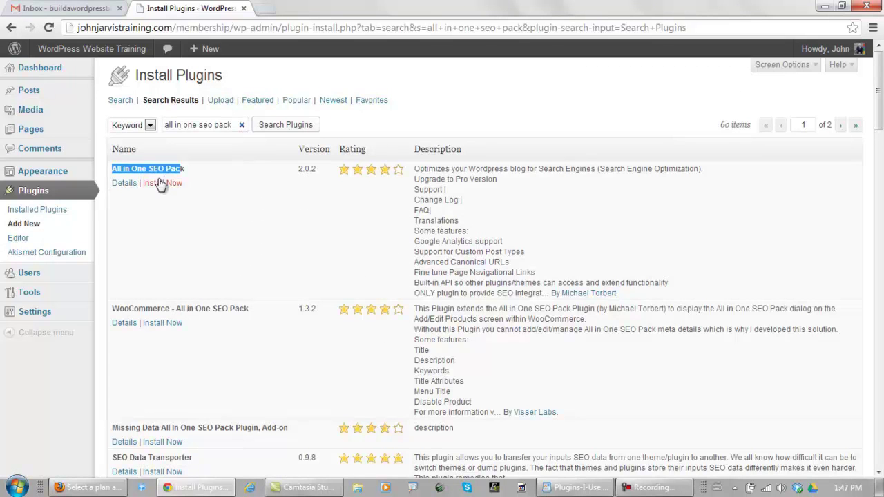
click(160, 184)
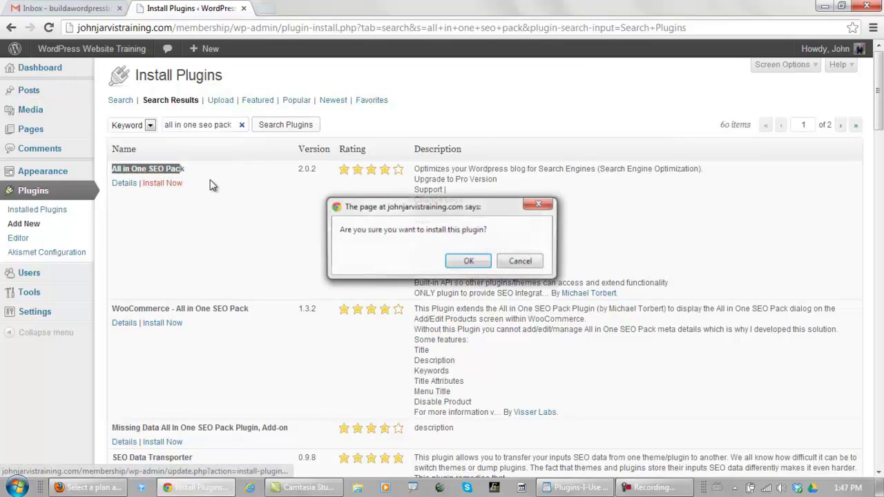
click(468, 263)
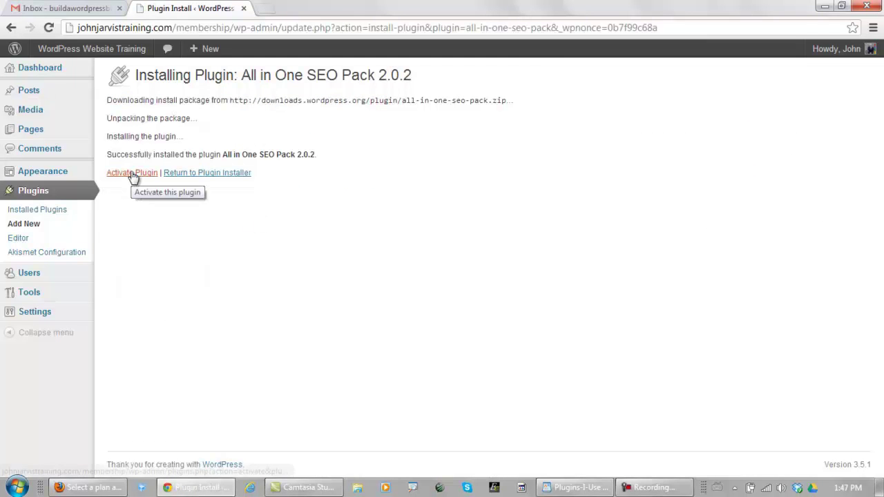
click(132, 173)
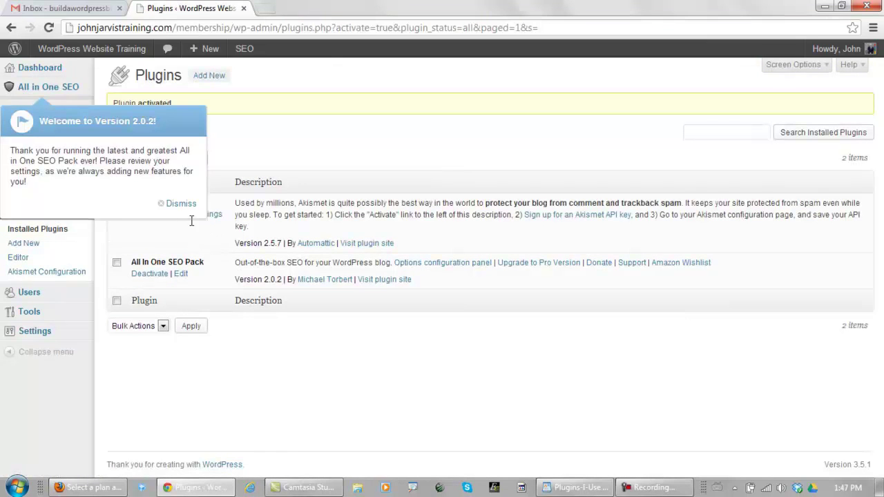
click(178, 203)
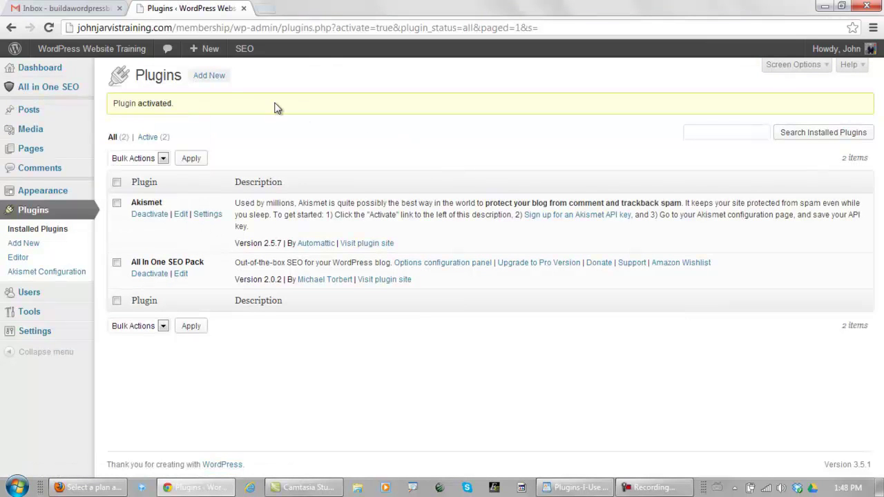
click(209, 77)
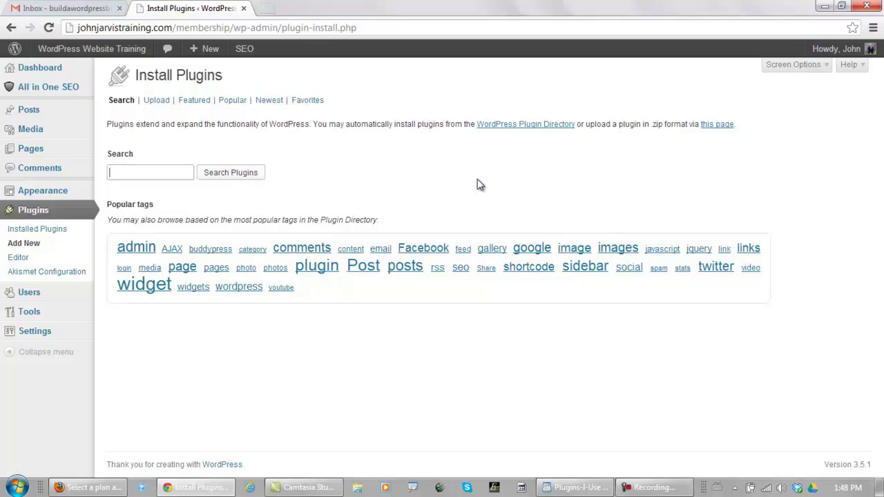
- In a new browser tab, search Google for the traffic getting plugin
key(ctrl+t)
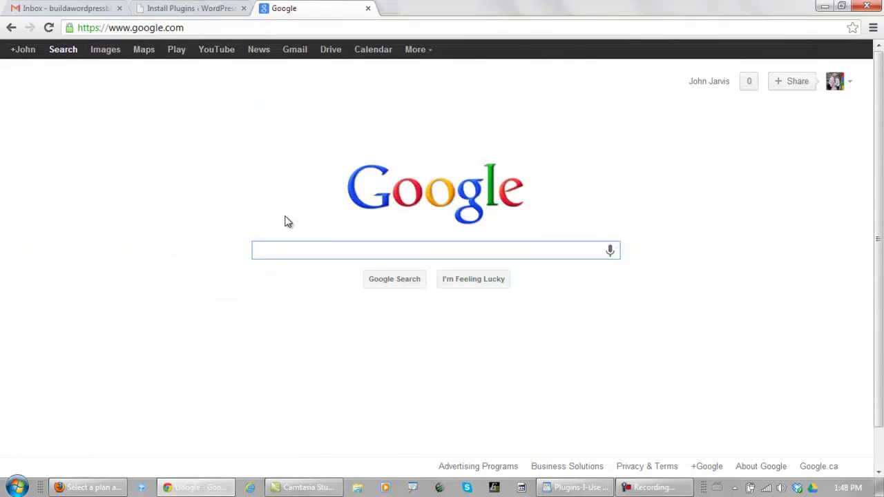
text(jeff j)
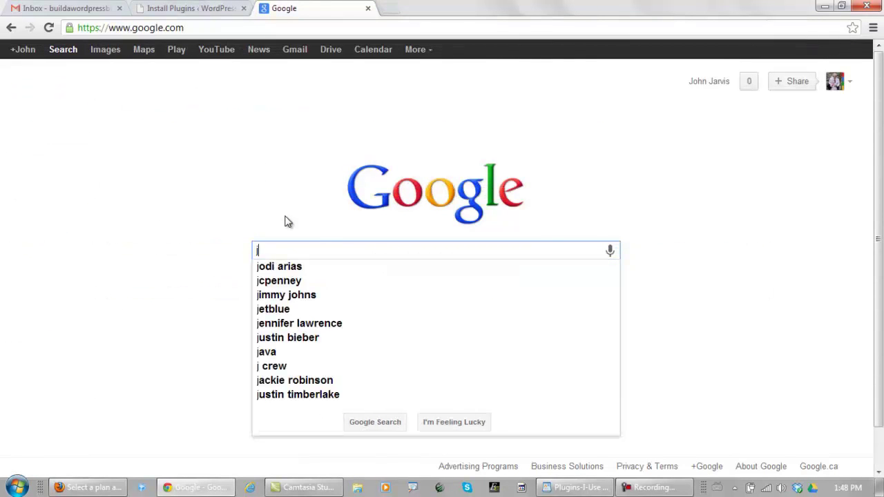
text(ohnson traffic getting plugin)
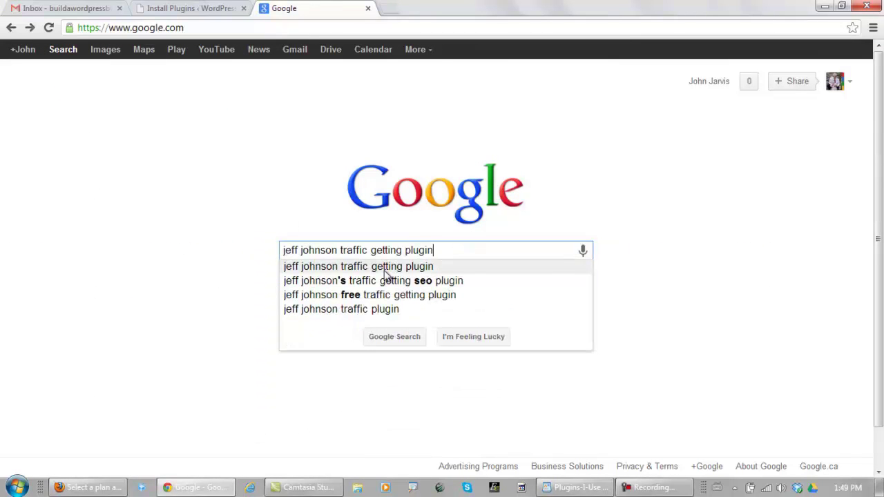
click(395, 338)
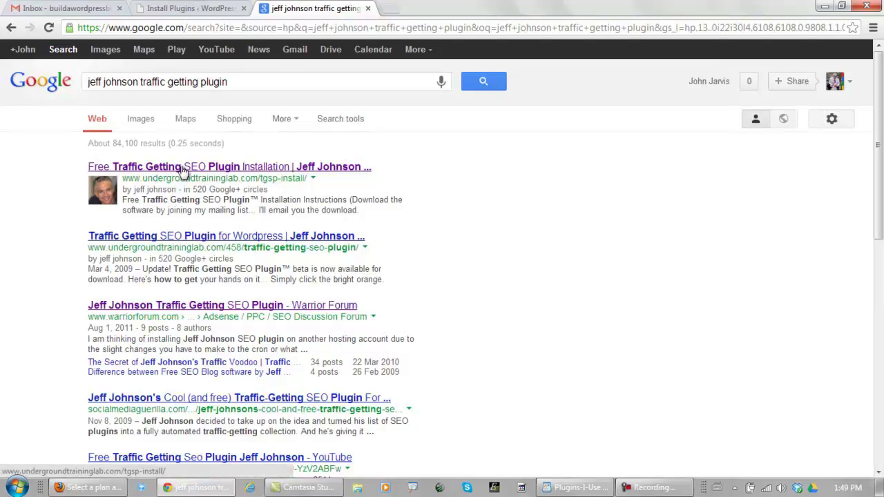
- Open the Free Traffic Getting SEO Plugin installation page, close the email popup, and read down the instructions
click(185, 169)
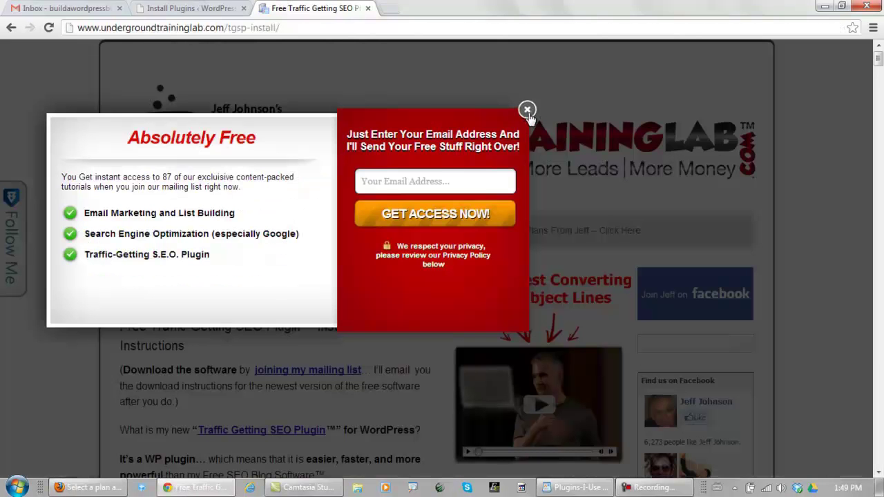
click(526, 111)
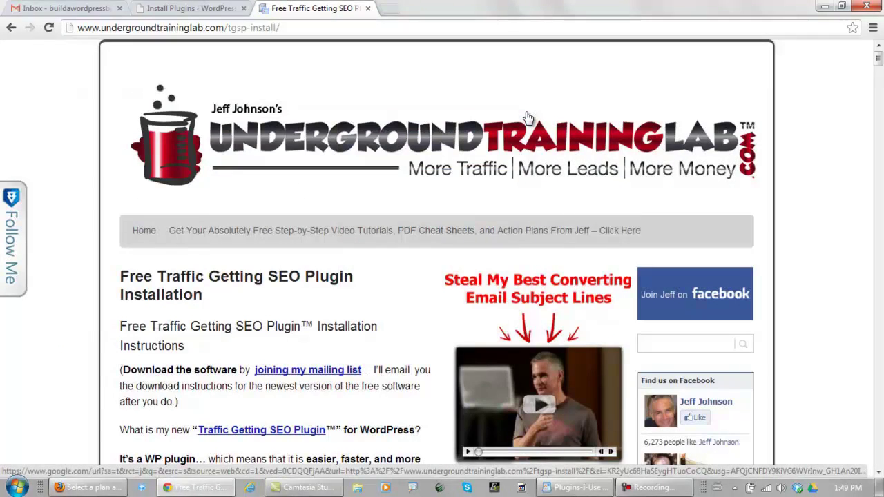
scroll(418, 252, down, 2)
scroll(412, 240, down, 1)
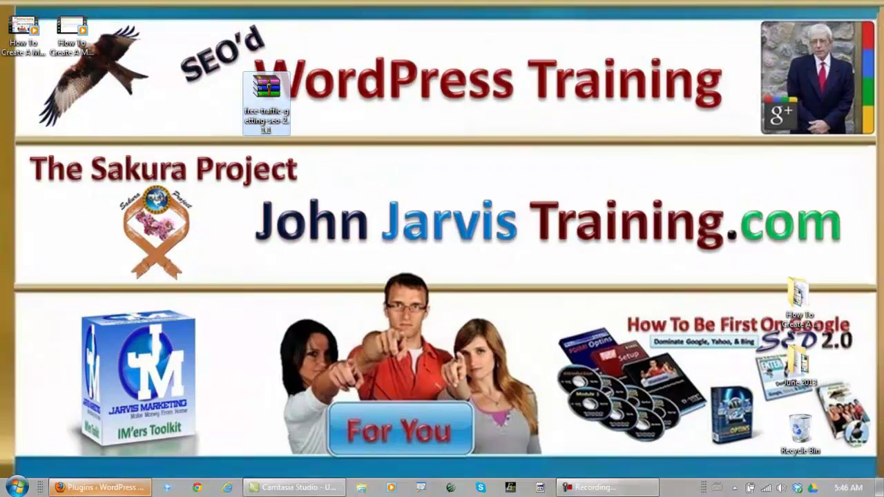
- Upload free-traffic-getting-seo-2.1.1.zip as a new plugin, install it, and activate it
click(87, 490)
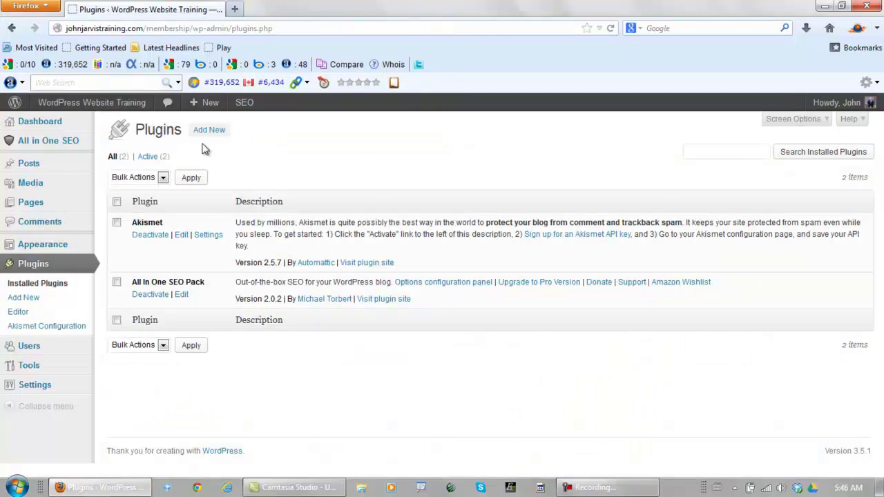
click(212, 131)
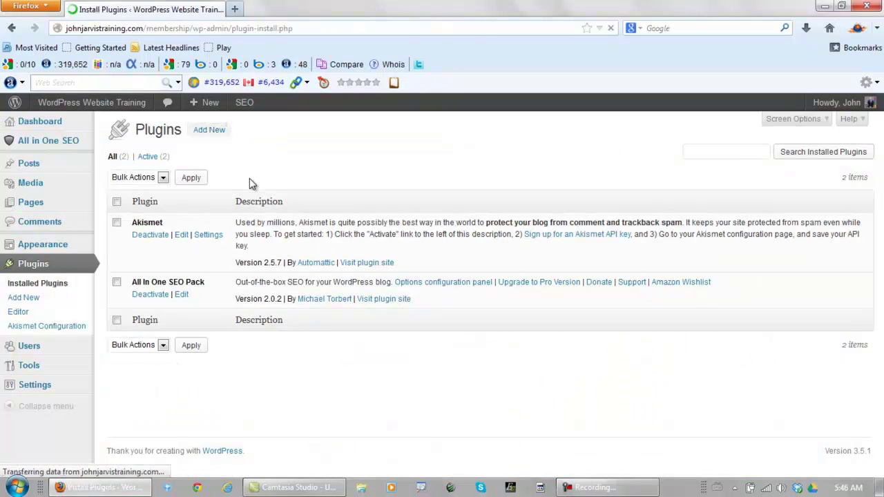
click(156, 156)
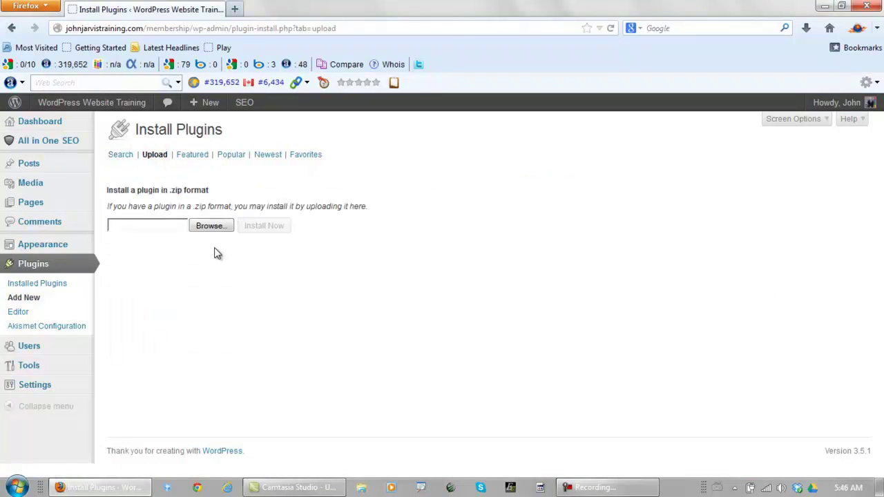
click(213, 226)
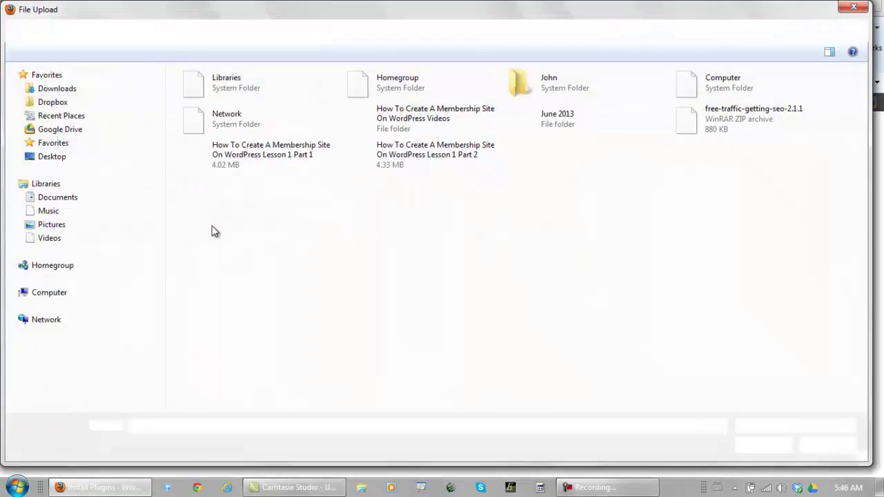
click(691, 124)
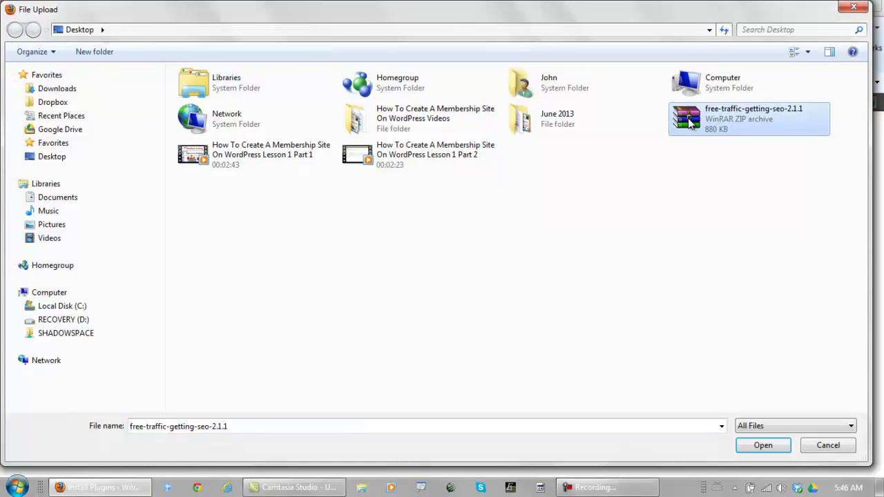
click(763, 445)
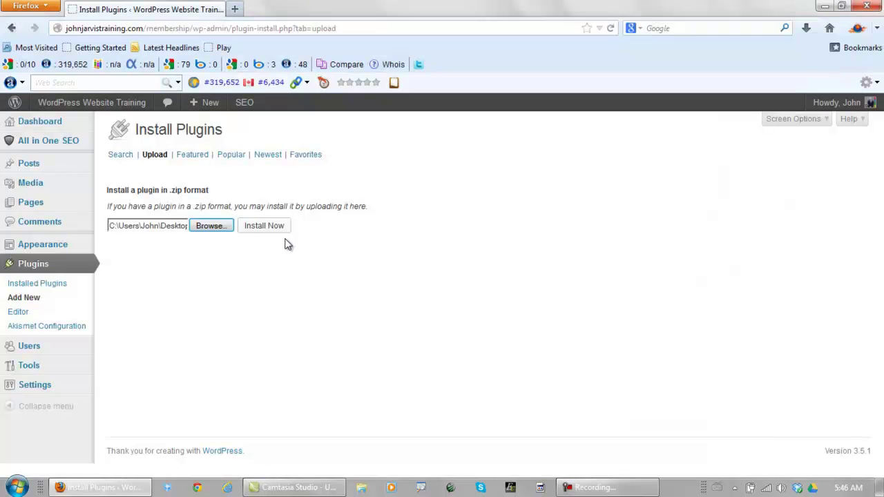
click(274, 227)
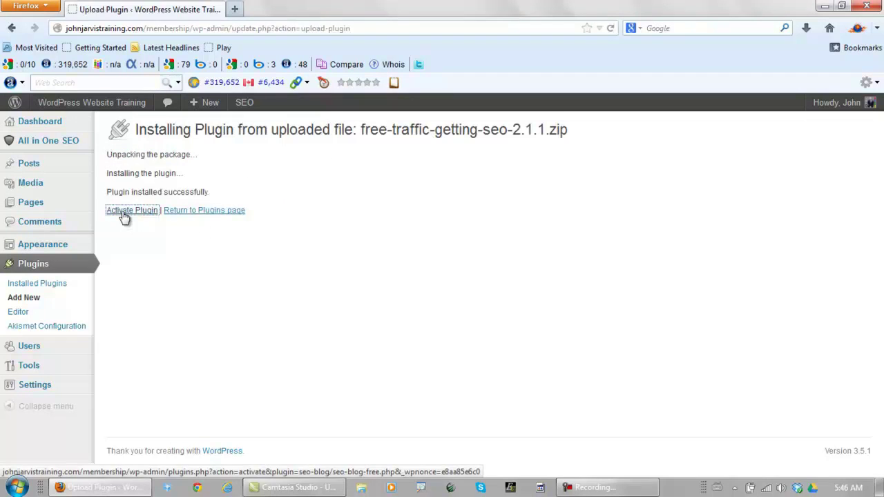
click(124, 215)
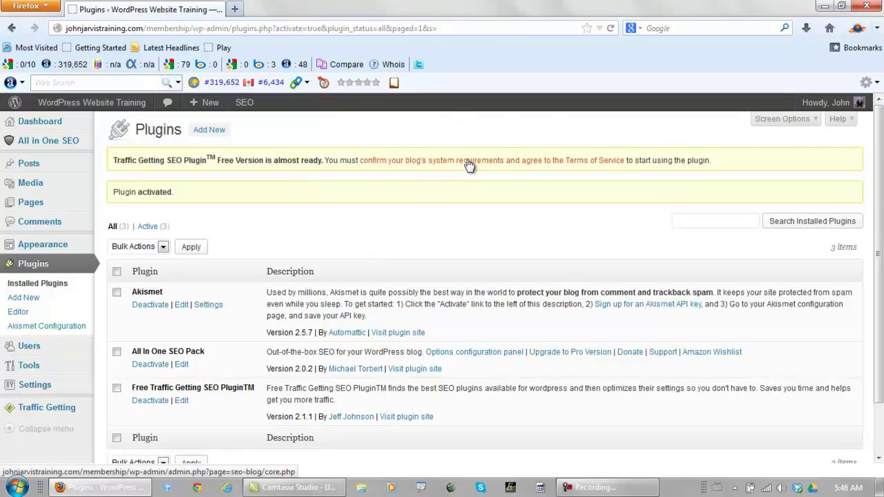
- Confirm the Traffic Getting SEO Plugin's system requirements and accept its Terms of Service, reaching the 24.69% Utilization Meter
click(520, 166)
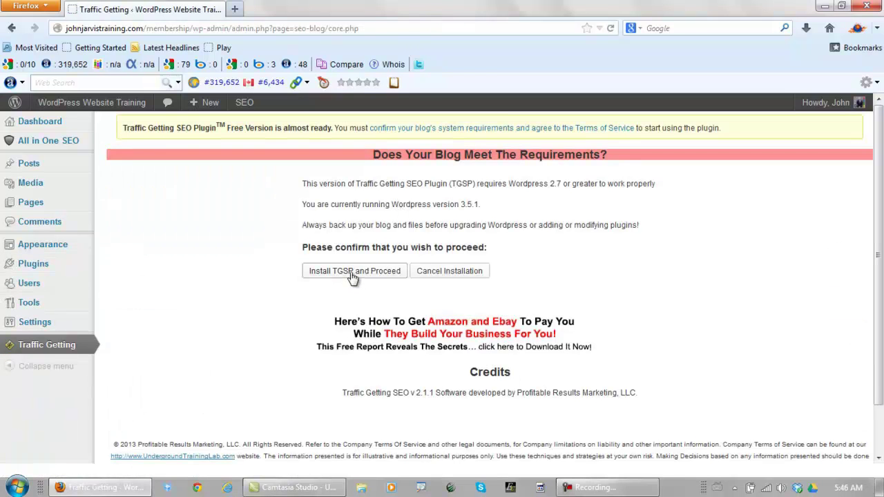
click(352, 275)
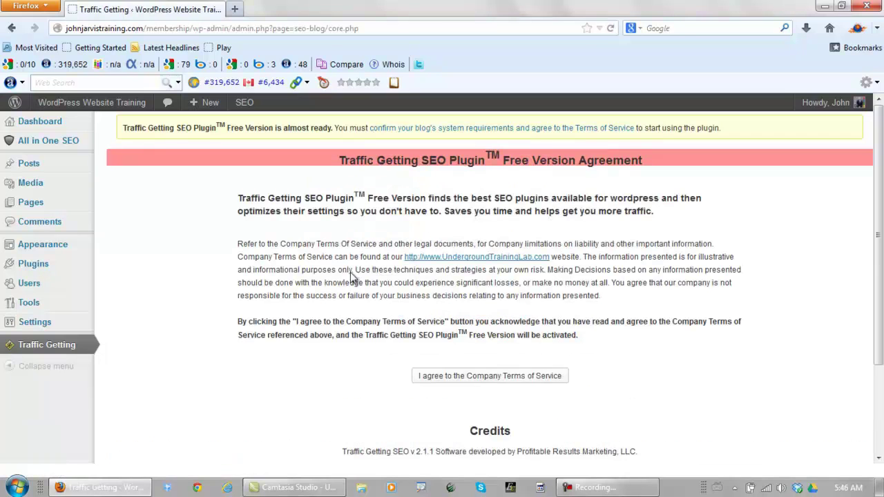
click(464, 379)
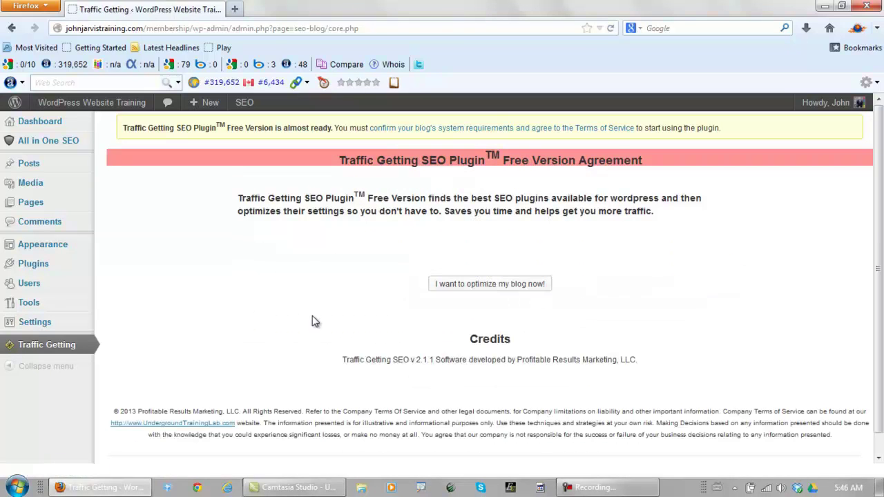
click(478, 289)
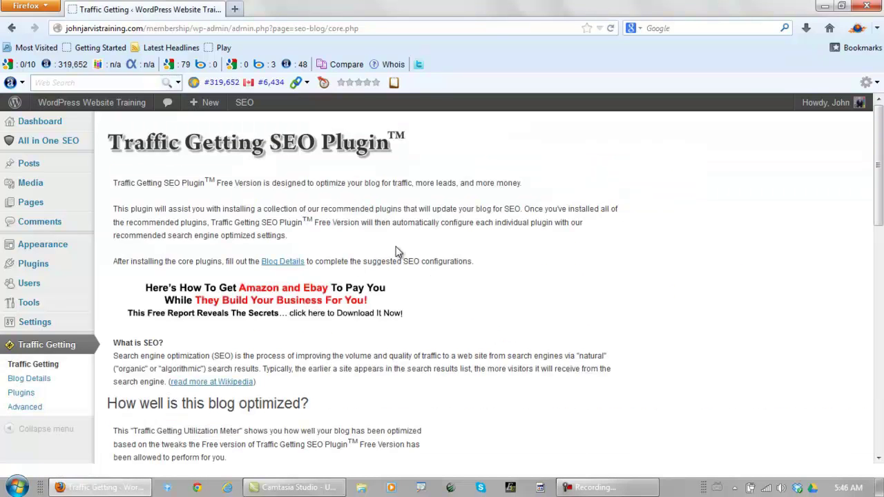
scroll(399, 252, down, 10)
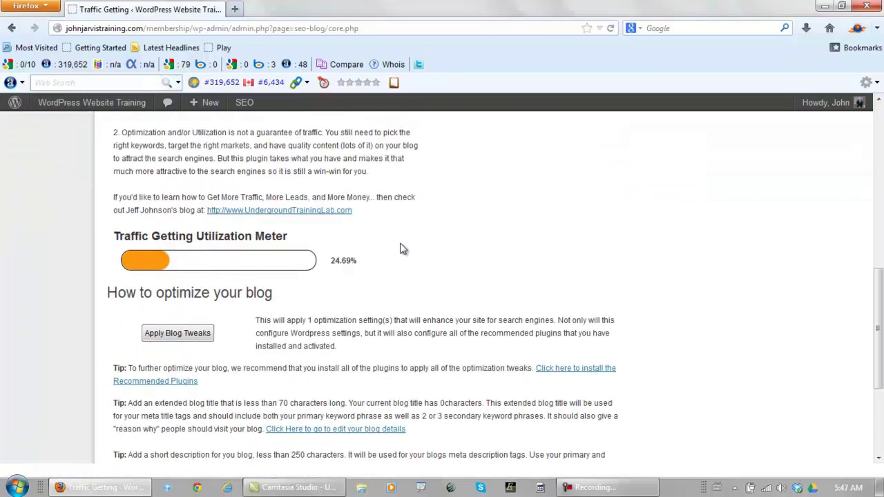
- Apply the plugin's recommended blog tweaks, accepting the override, so 1 tweak is reported applied
click(175, 334)
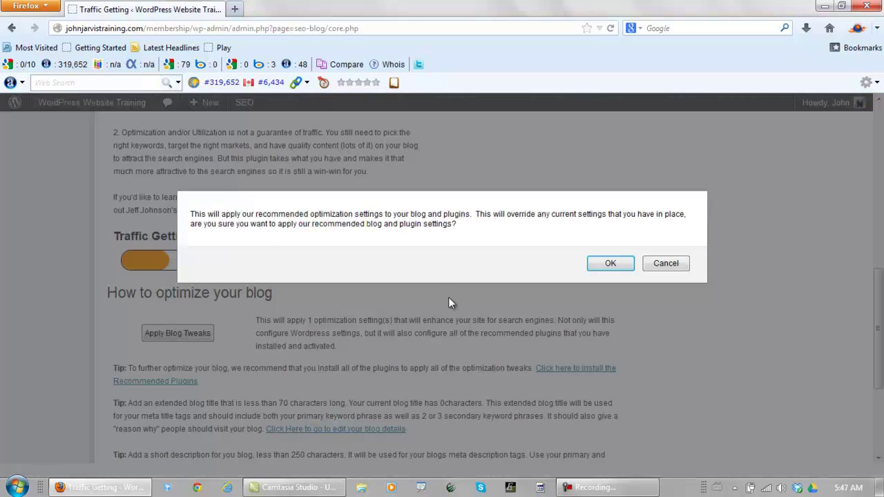
click(608, 267)
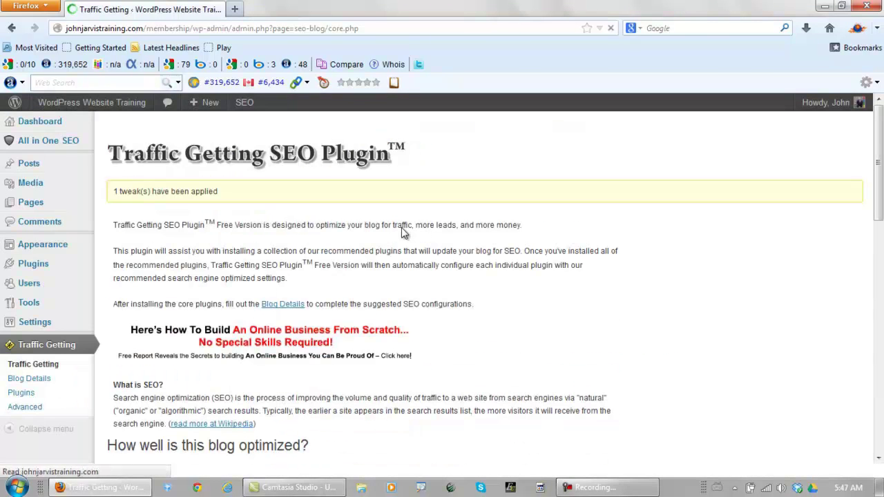
scroll(400, 243, down, 8)
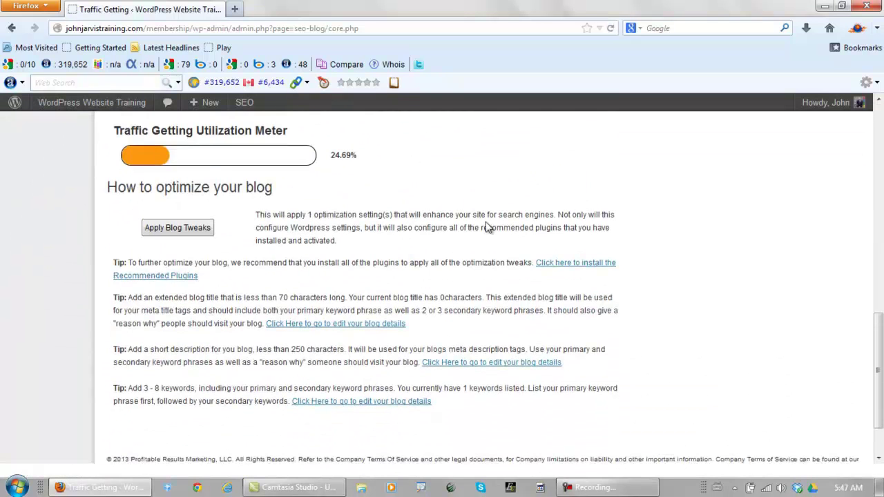
- Show the recommended plugins list and open Google Sitemap Generator's install page in a new tab
click(561, 264)
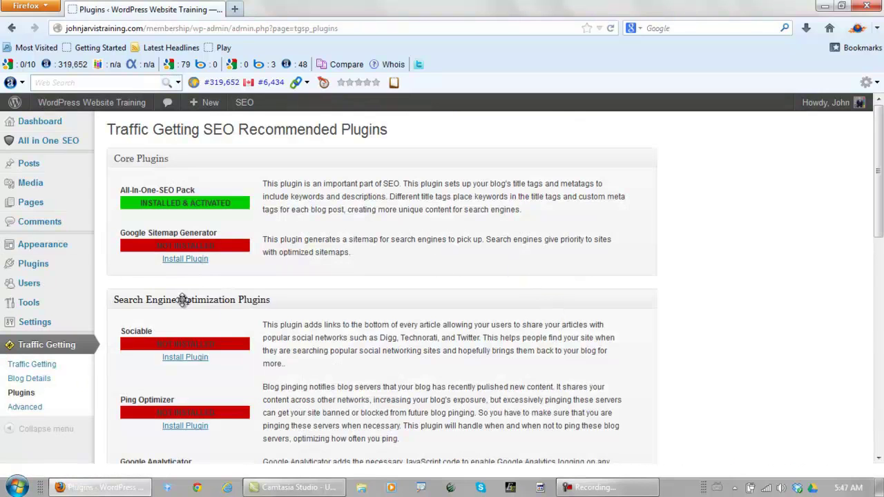
scroll(384, 325, down, 1)
scroll(384, 325, down, 15)
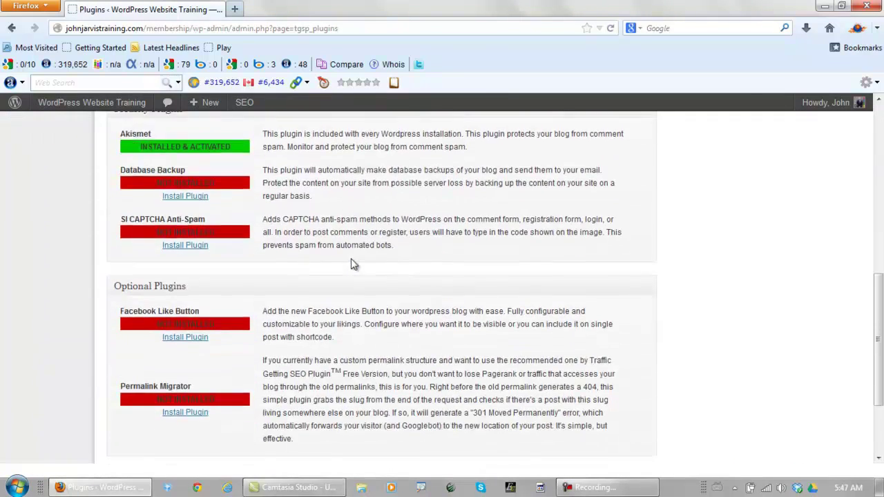
scroll(352, 262, up, 15)
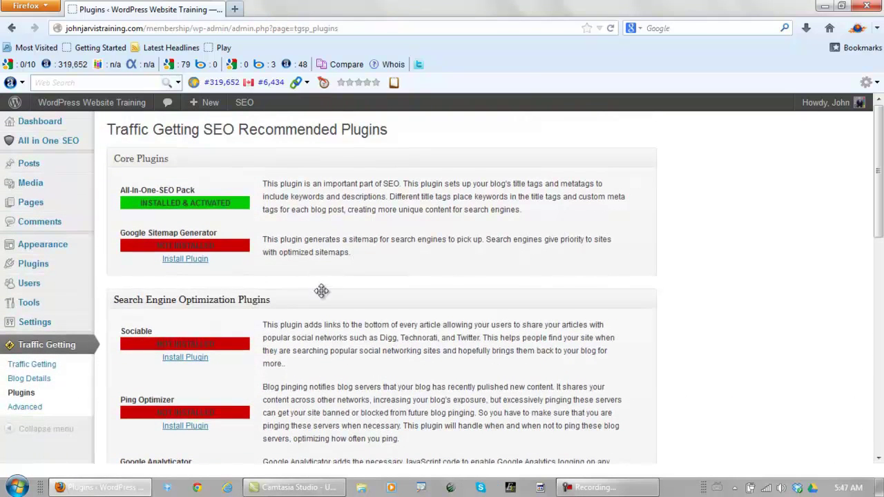
right_click(185, 266)
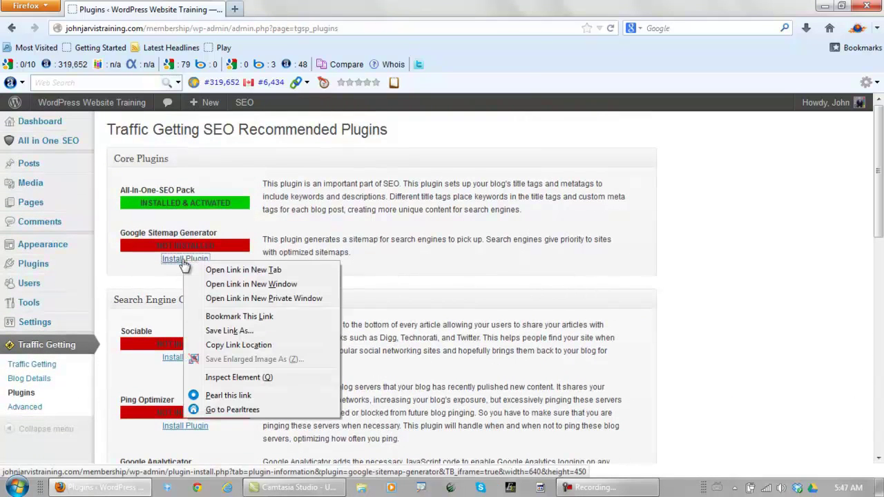
click(215, 274)
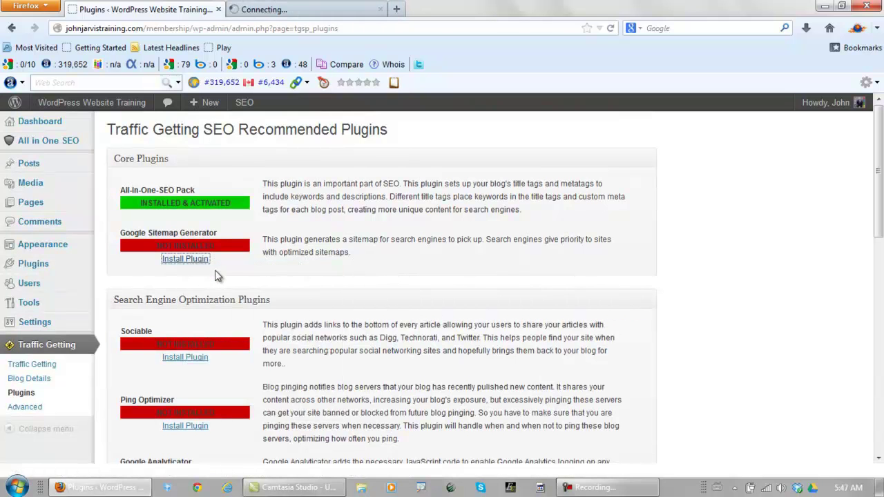
- Open install pages for Sociable, Ping Optimizer and Google Analyticator in new tabs
scroll(297, 284, down, 5)
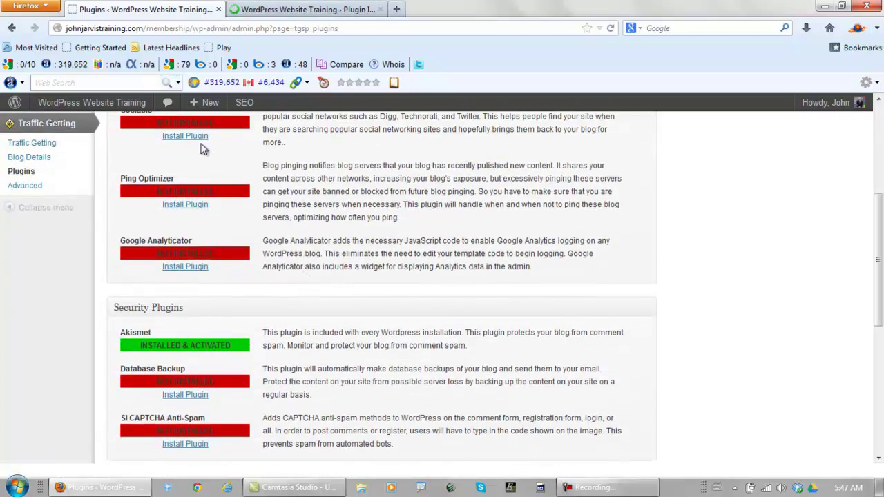
right_click(192, 139)
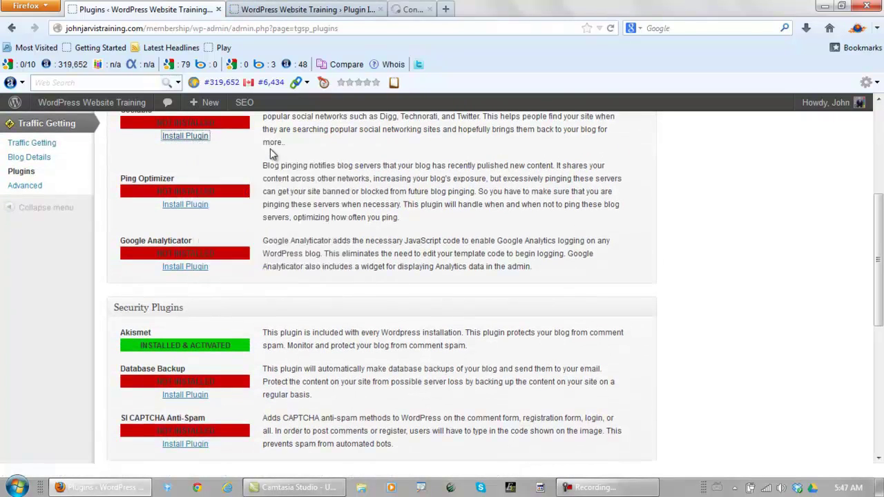
right_click(196, 208)
click(222, 214)
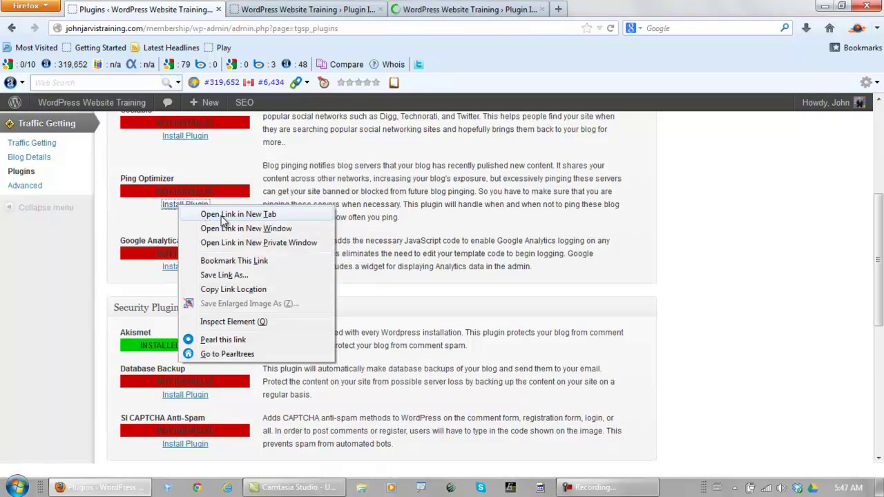
right_click(188, 268)
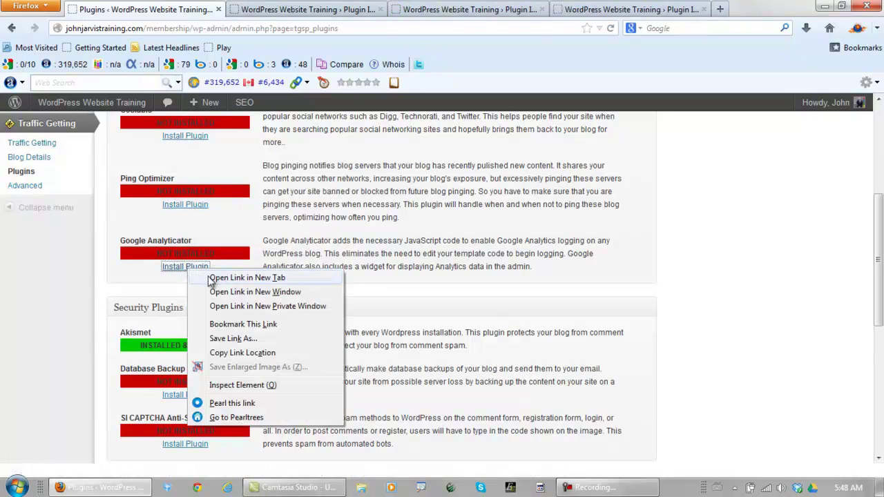
click(234, 278)
- Open install pages for Database Backup, SI CAPTCHA Anti-Spam, Facebook Like Button and Permalink Migrator in new tabs
scroll(286, 278, down, 3)
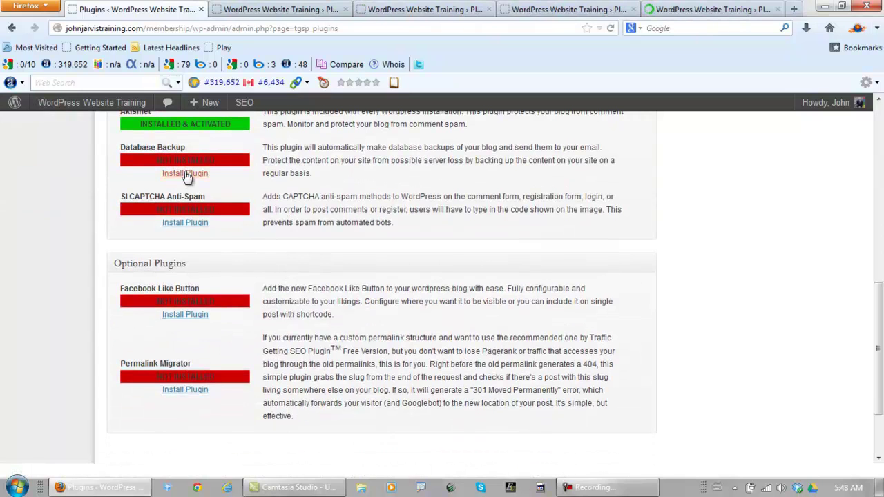
right_click(185, 177)
click(241, 181)
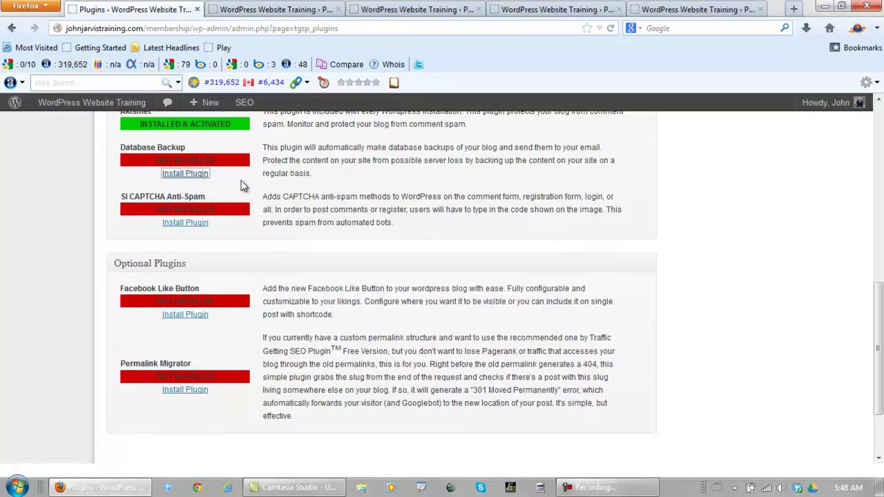
right_click(188, 227)
click(239, 231)
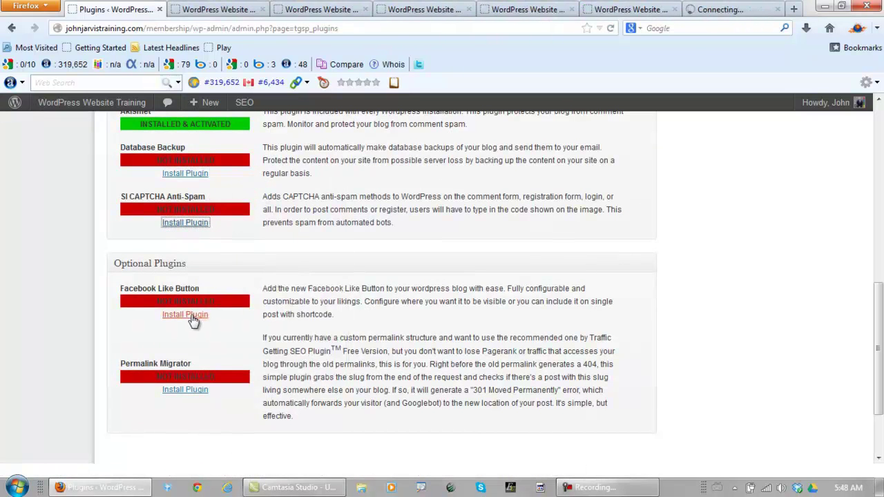
right_click(192, 322)
click(237, 328)
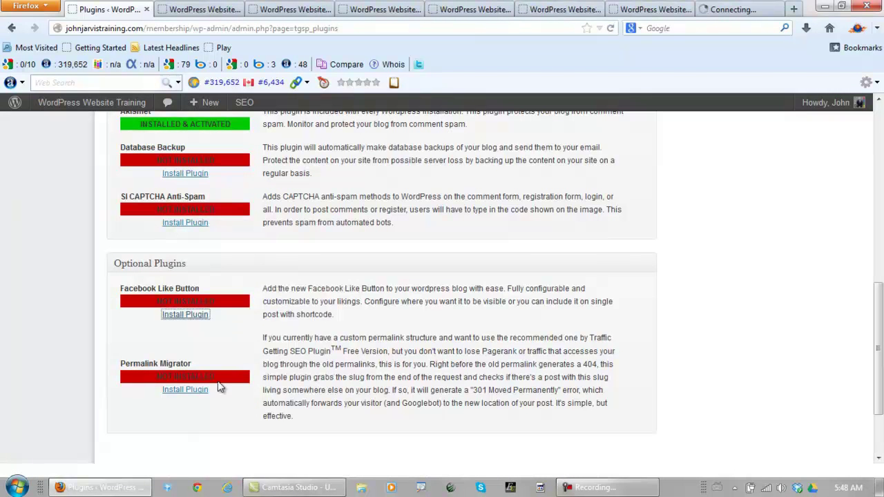
right_click(198, 391)
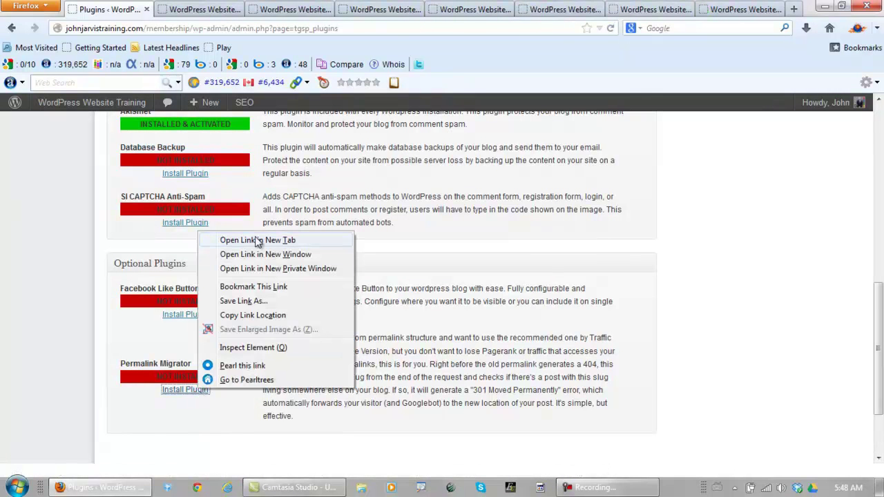
click(252, 241)
scroll(297, 267, up, 10)
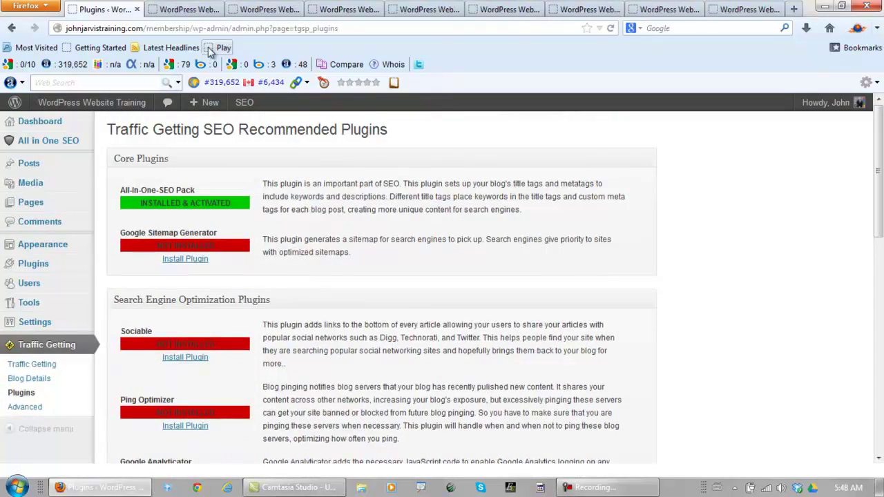
- Start installing Google Sitemap Generator, Sociable, cbnet Ping Optimizer and Google Analyticator in their tabs
click(185, 11)
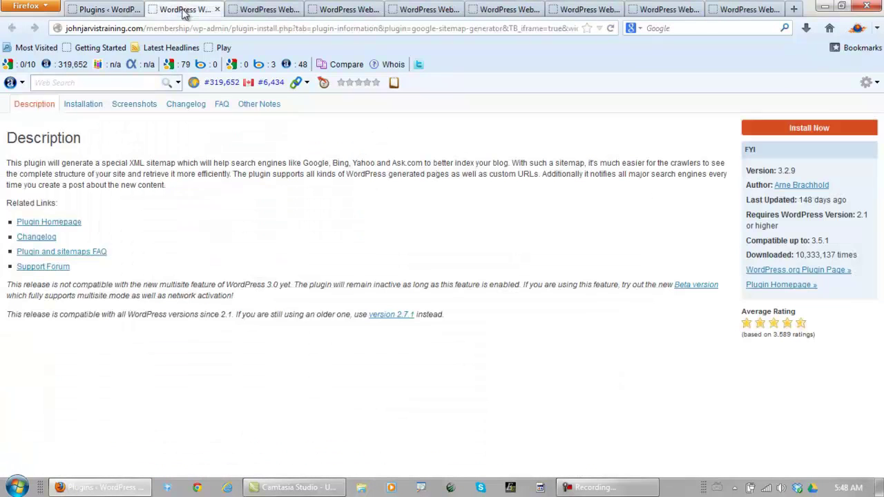
click(808, 130)
key(ctrl+Tab)
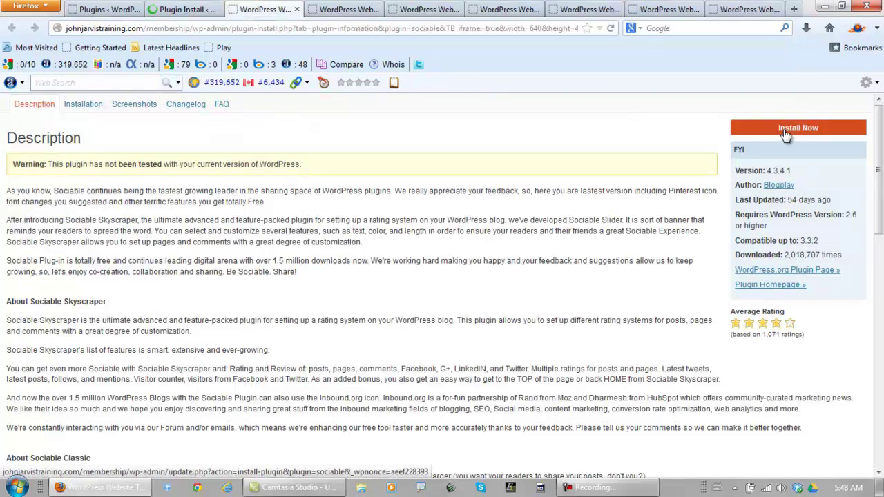
click(785, 134)
click(356, 11)
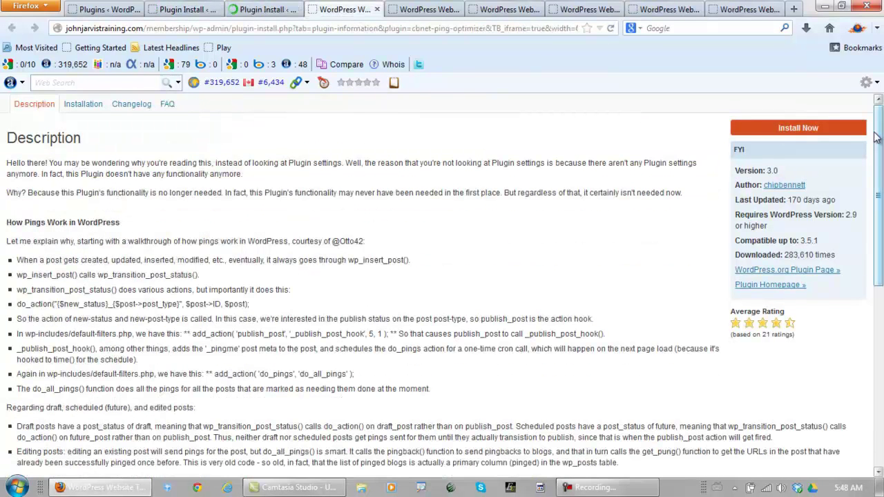
click(798, 129)
key(ctrl+Tab)
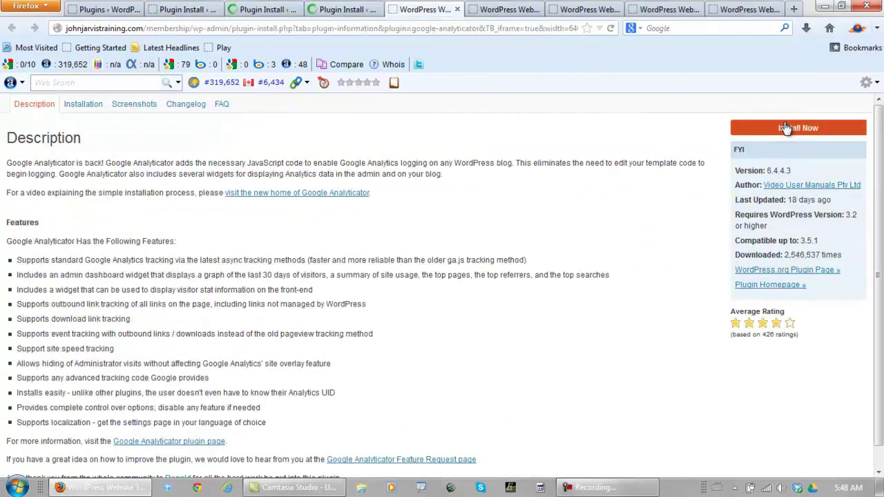
click(790, 130)
- Start installing WP-DB-Backup, SI CAPTCHA Anti-Spam, Facebook Like Button and Permalinks Moved Permanently
key(ctrl+Tab)
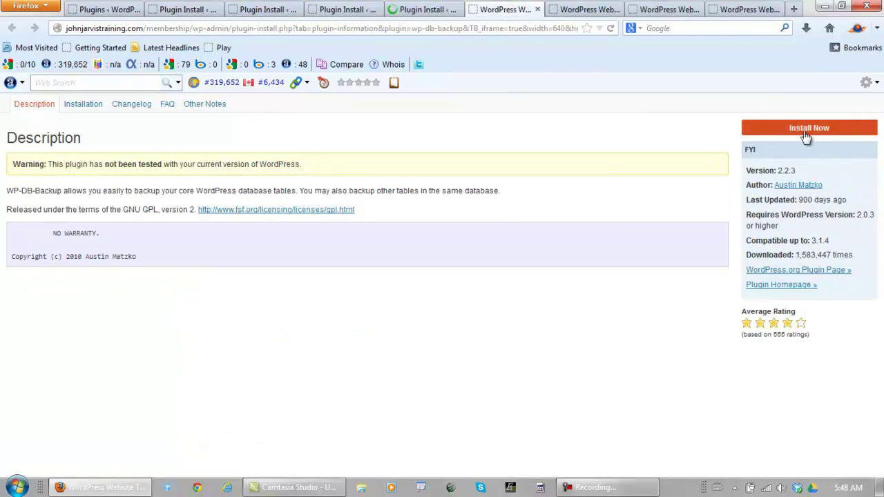
click(806, 135)
key(ctrl+Tab)
click(788, 131)
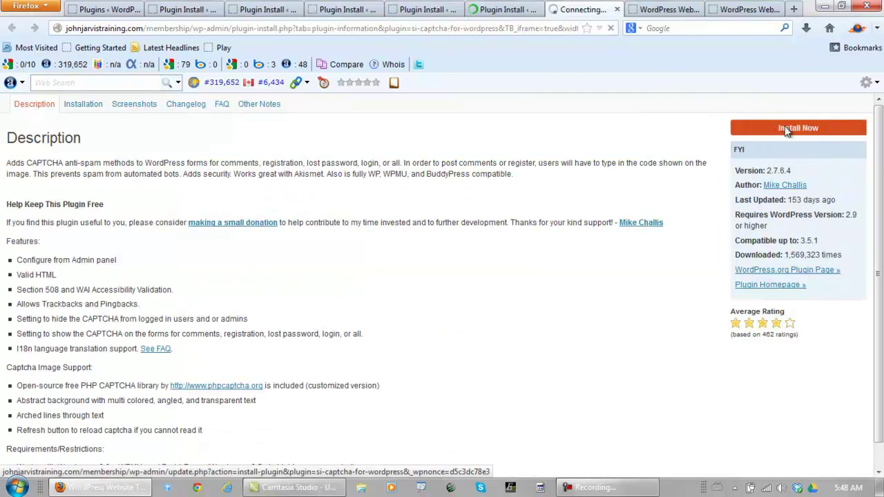
key(ctrl+Tab)
click(801, 131)
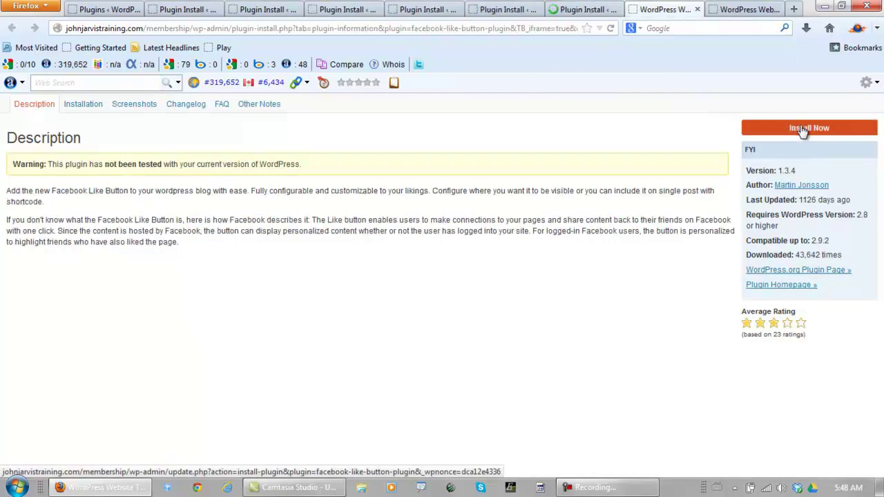
key(ctrl+Tab)
click(820, 133)
- Activate Google XML Sitemaps, Sociable, cbnet Ping Optimizer and Google Analyticator from their install results
click(187, 9)
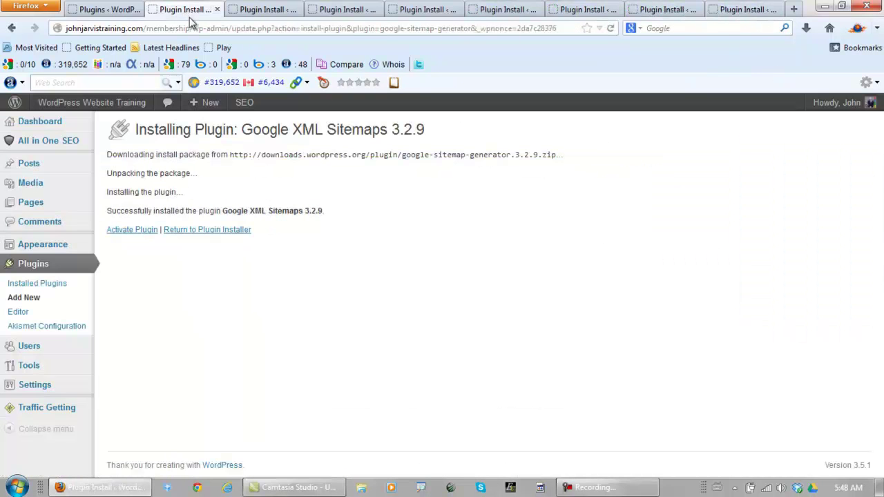
click(130, 230)
key(ctrl+Tab)
click(132, 230)
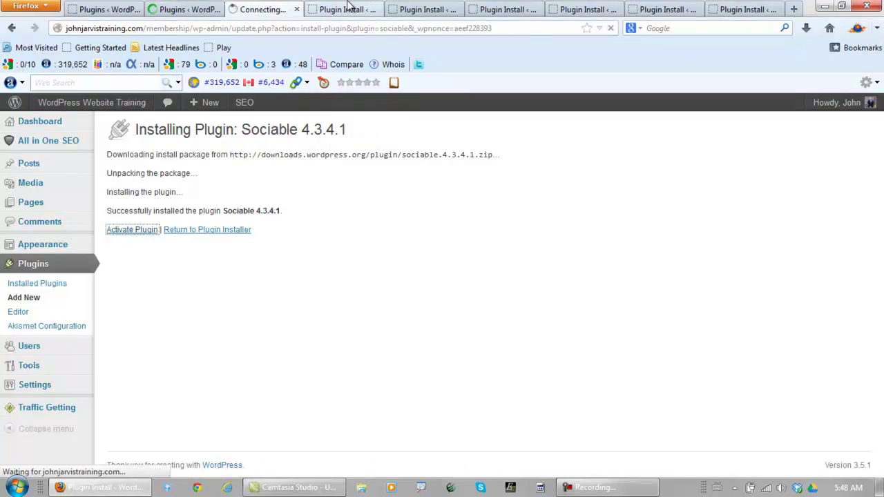
click(347, 8)
click(139, 230)
click(423, 9)
click(136, 231)
- Activate WP-DB-Backup, SI CAPTCHA Anti-Spam, Facebook Like Button and Permalinks Moved Permanently, then view the Plugins list
click(508, 10)
click(141, 231)
click(584, 9)
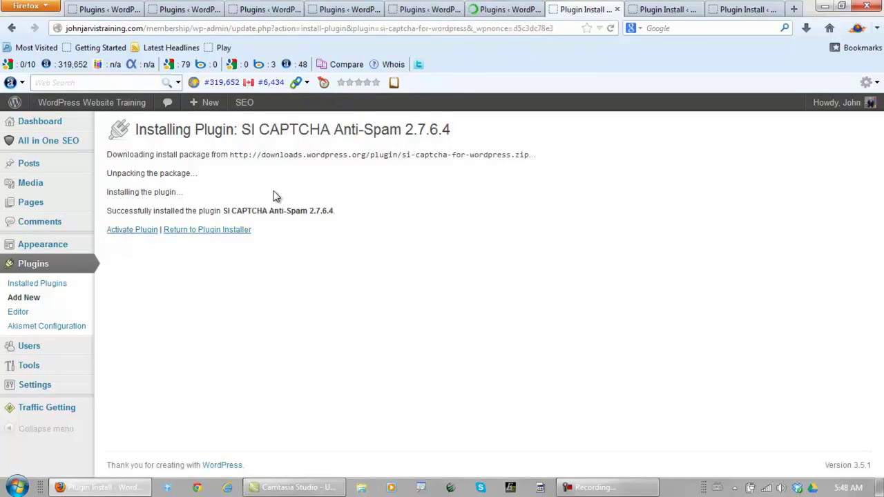
click(143, 232)
click(660, 12)
click(140, 235)
click(737, 11)
click(138, 235)
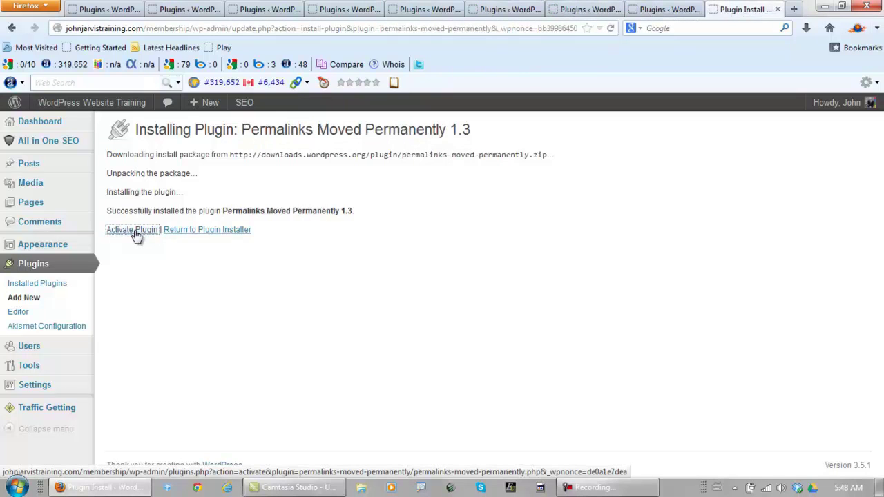
click(198, 10)
- Close the eight leftover plugin install tabs
click(217, 10)
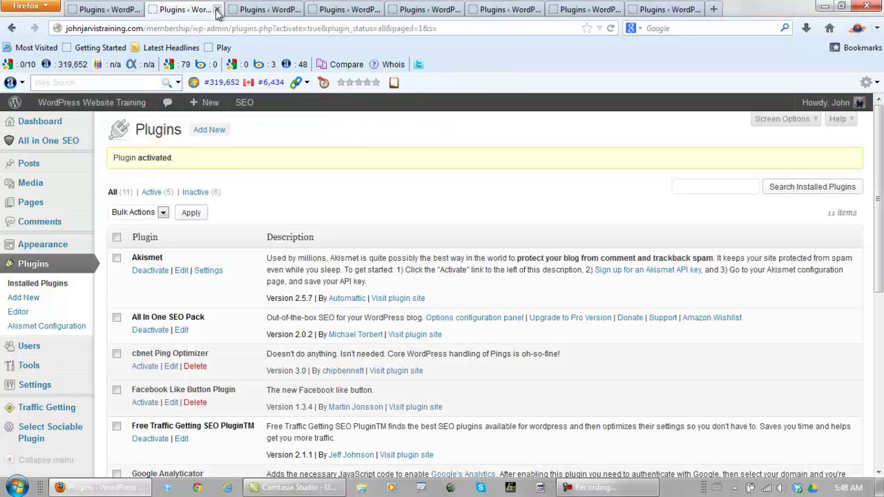
click(216, 10)
click(217, 10)
click(217, 9)
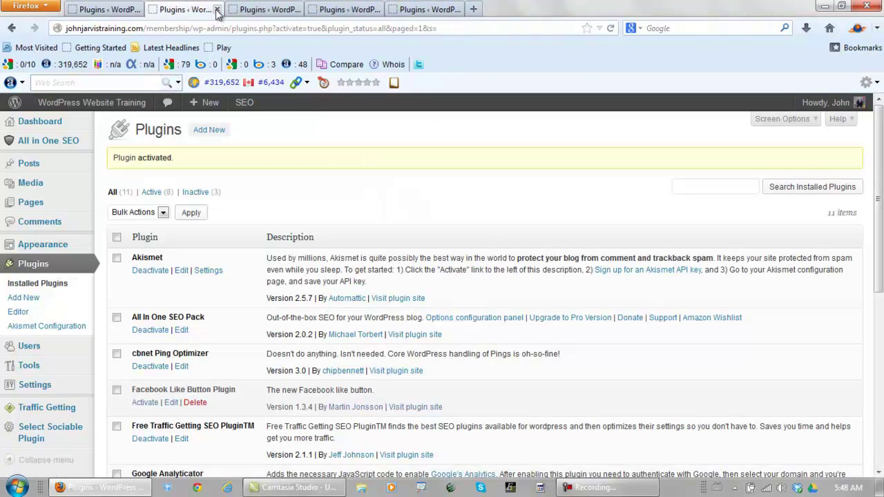
click(216, 10)
click(217, 10)
click(217, 10)
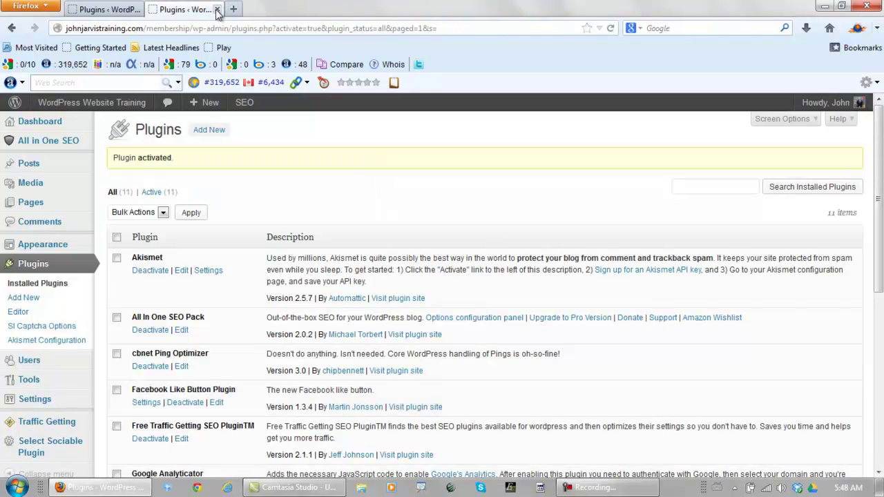
click(217, 10)
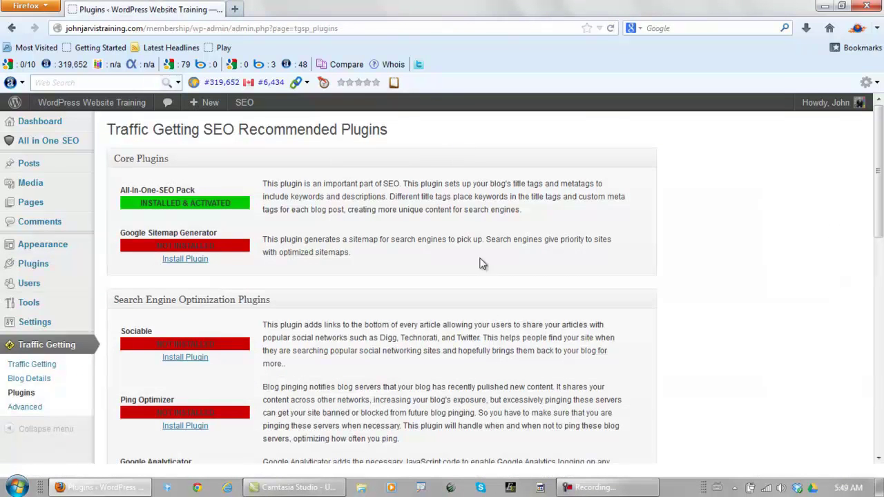
- Reload the recommended plugins page to confirm each is installed and activated, then view Installed Plugins
click(610, 28)
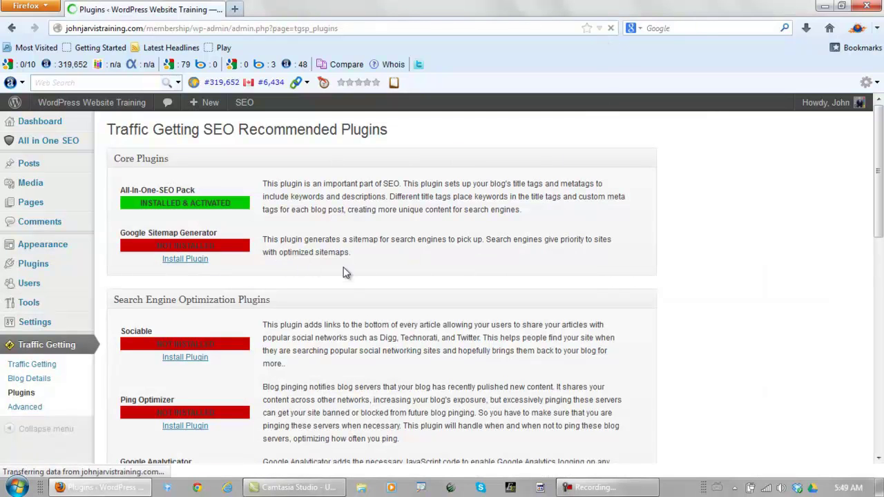
scroll(433, 254, down, 8)
scroll(433, 255, up, 3)
scroll(431, 256, up, 6)
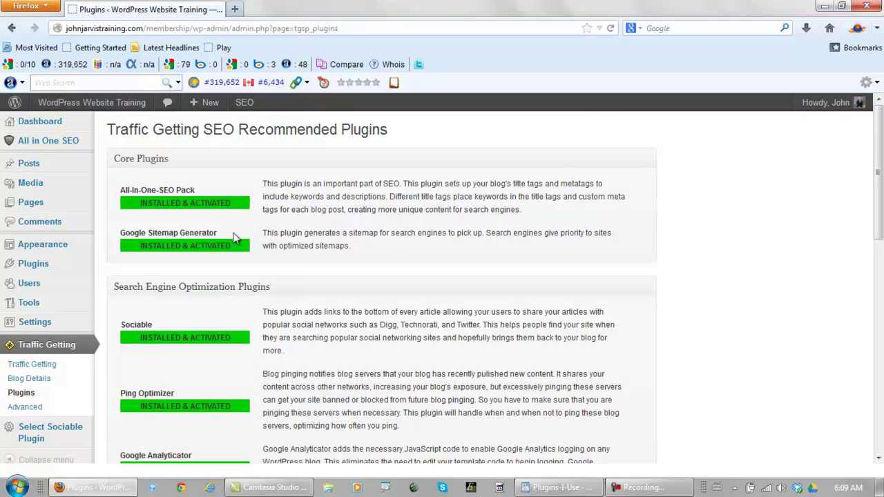
mouse_move(53, 265)
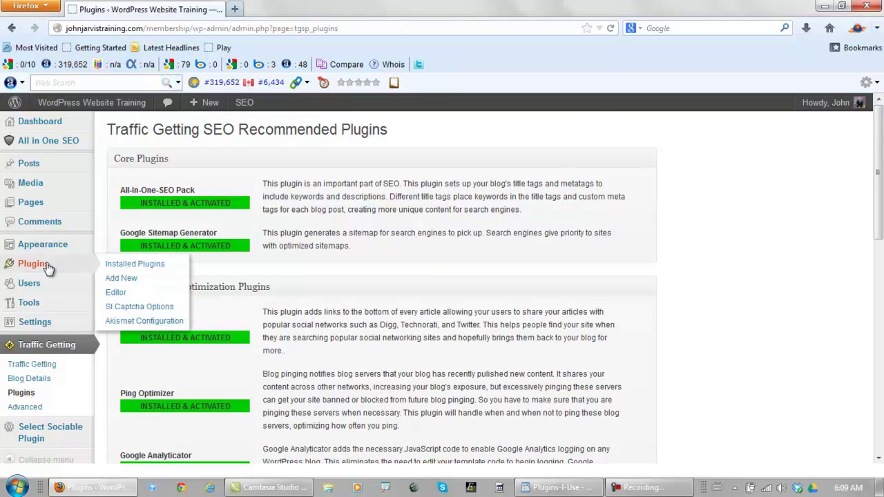
click(134, 265)
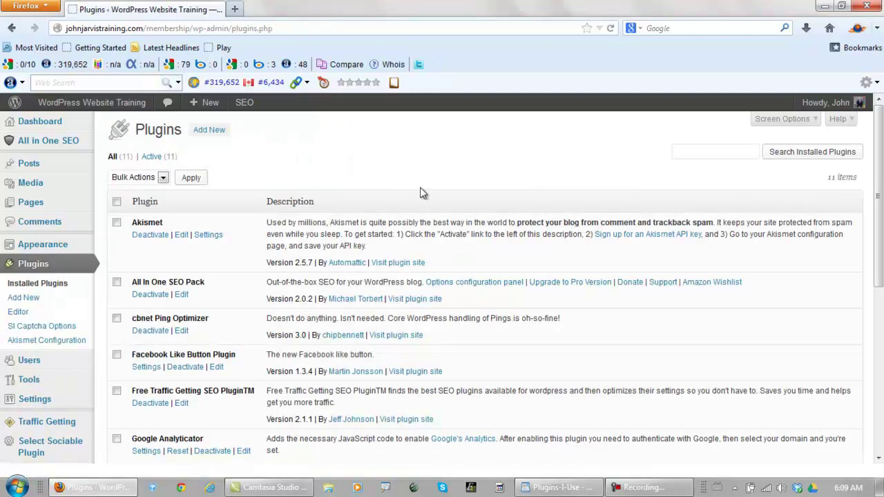
- Select the BulletProof Security entry in the WordPad list of plugins to use
click(555, 488)
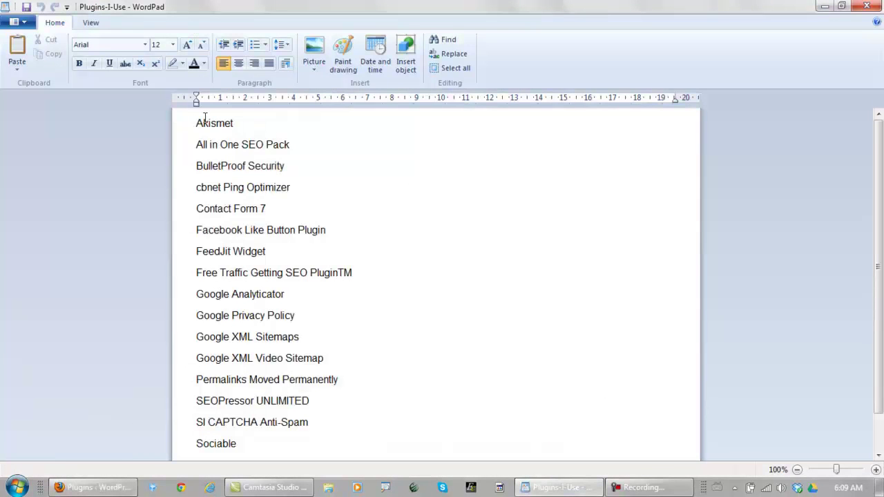
click(191, 131)
click(191, 146)
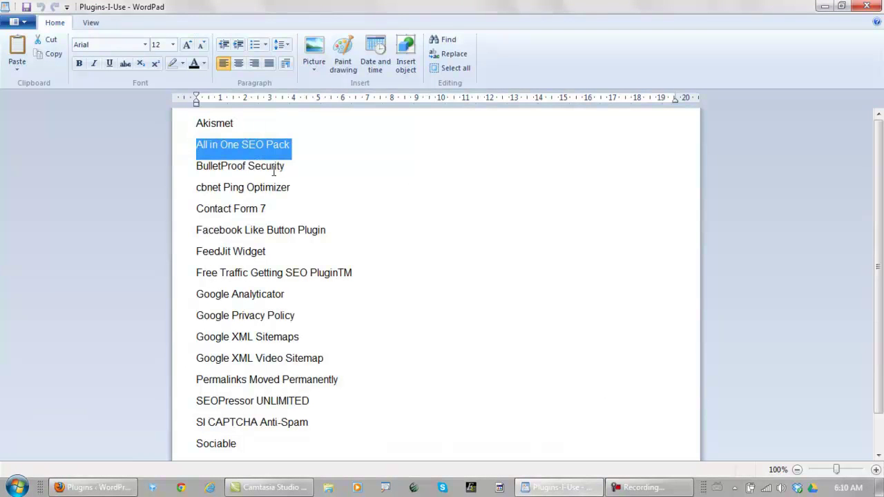
drag(285, 168, 207, 172)
key(ctrl+c)
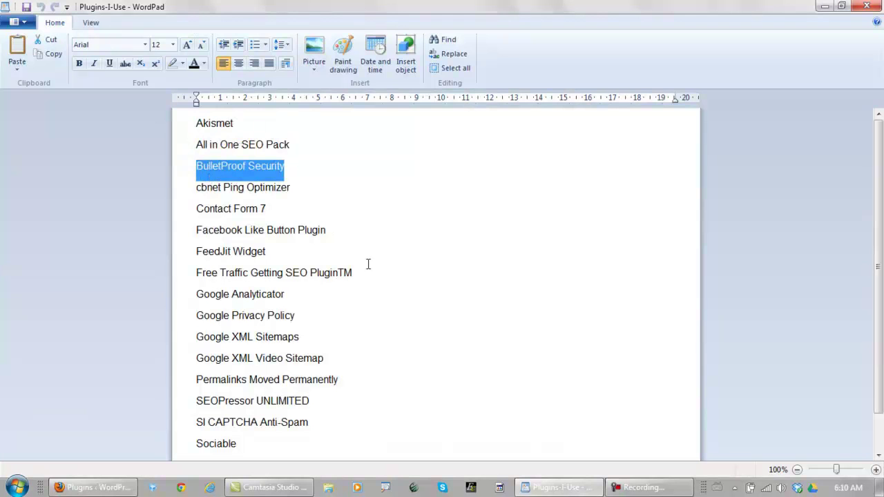
click(525, 488)
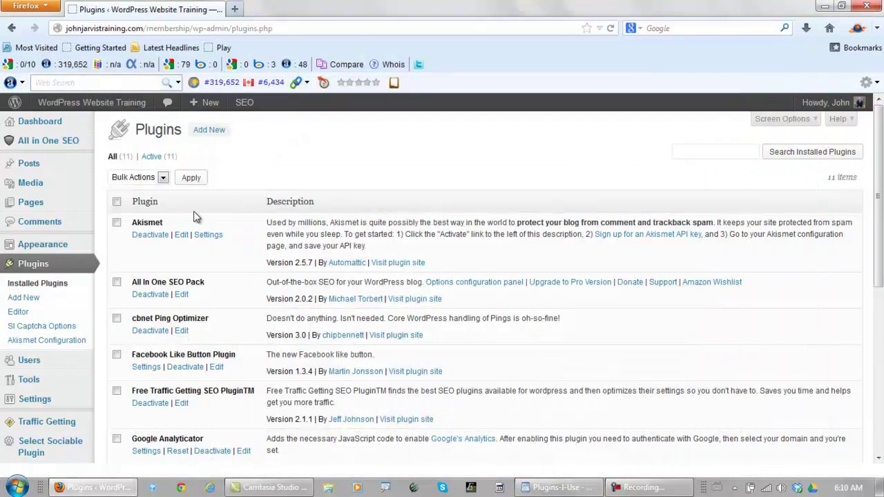
- Search Add New for BulletProof Security, install it and activate it
click(208, 132)
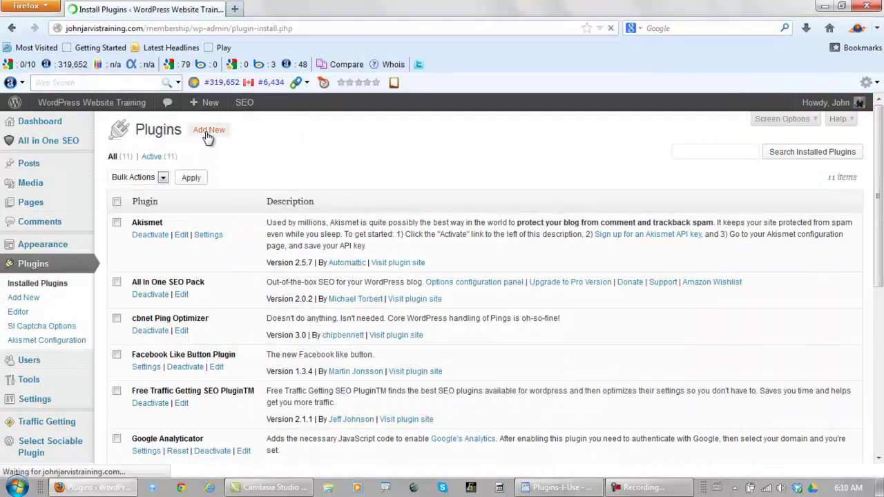
click(154, 228)
key(ctrl+v)
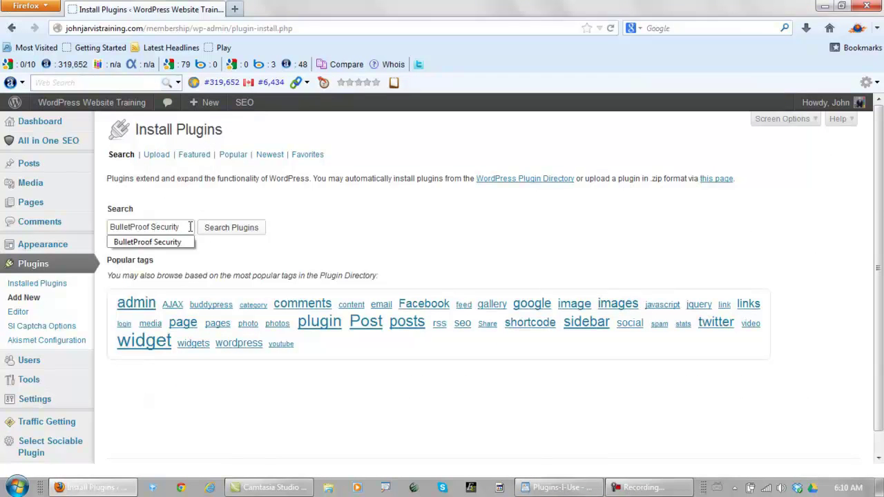
click(224, 230)
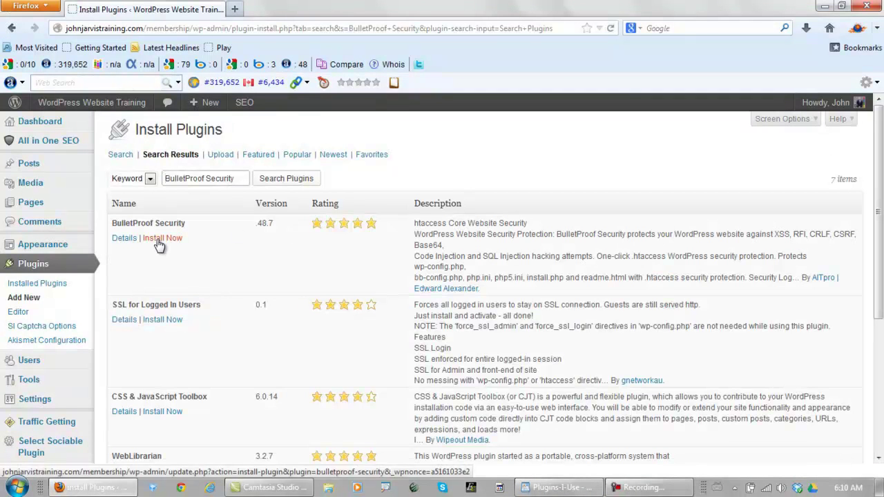
click(162, 237)
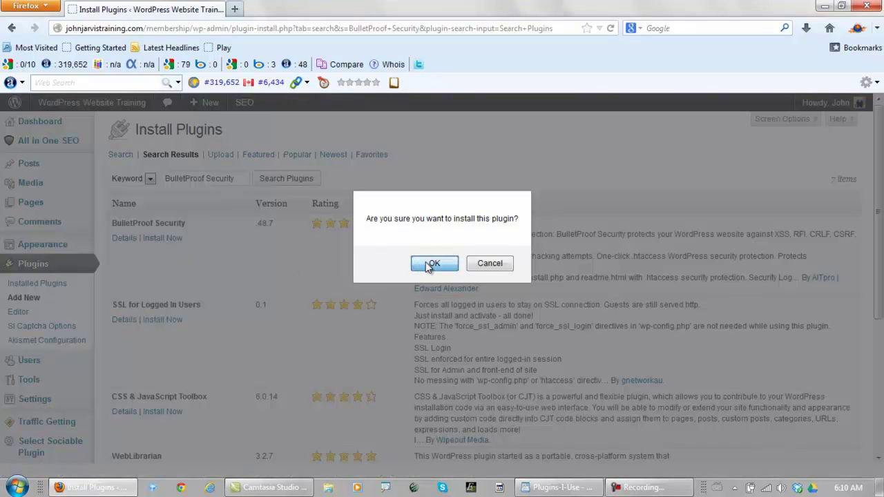
click(429, 263)
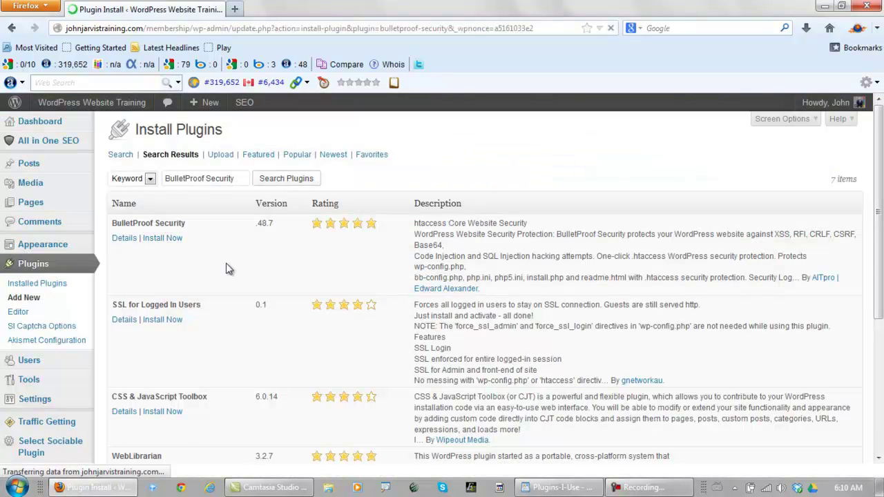
click(132, 232)
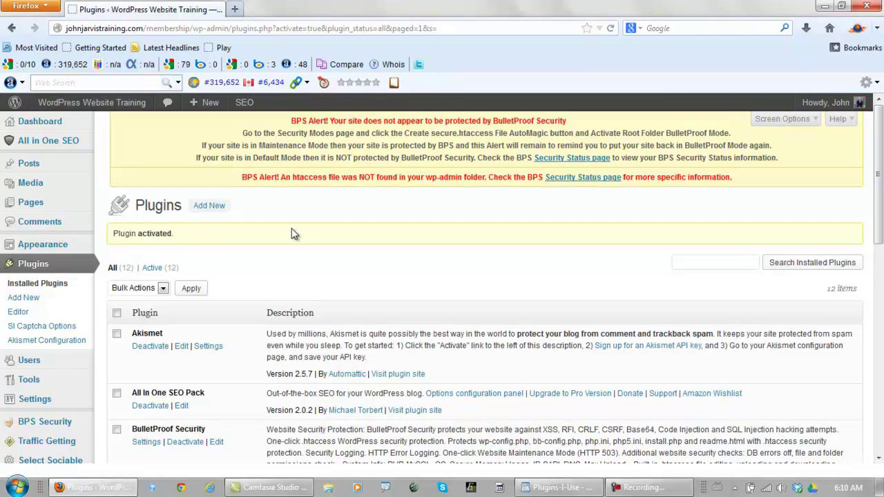
- Open BulletProof Security's settings and review the Security Modes setup on its htaccess Core page
scroll(291, 235, down, 2)
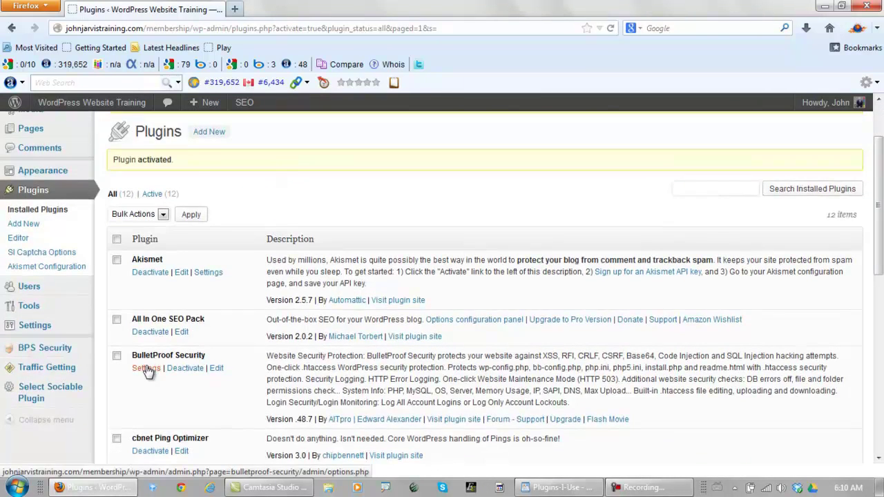
click(146, 368)
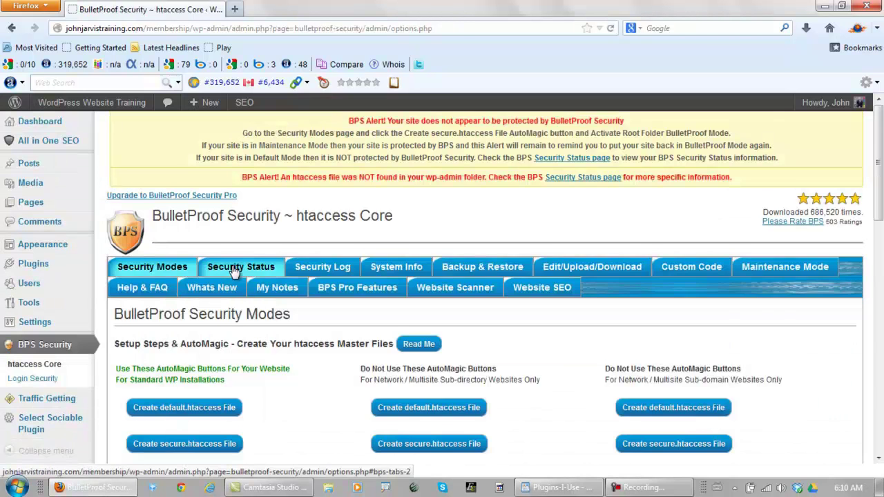
scroll(235, 272, down, 2)
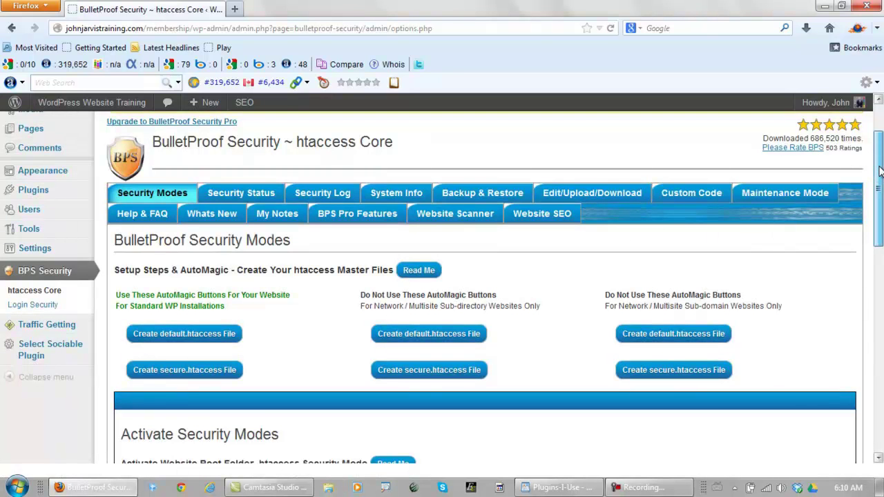
scroll(455, 252, down, 4)
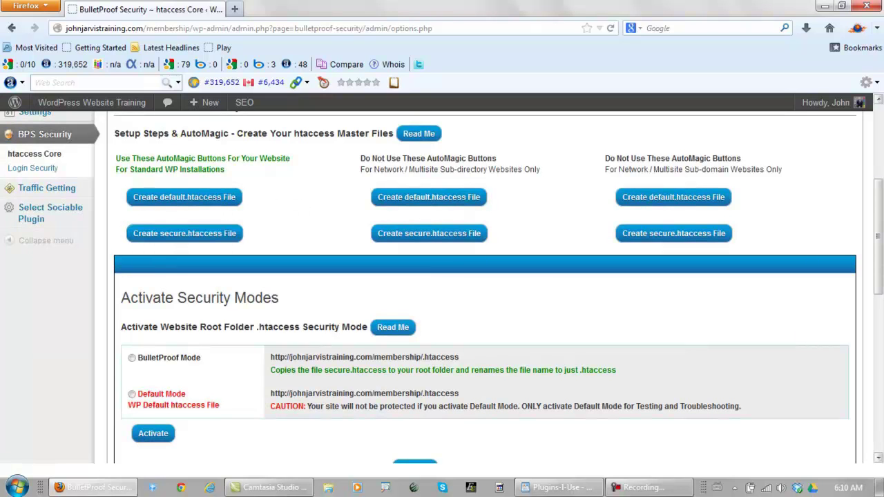
scroll(757, 314, down, 6)
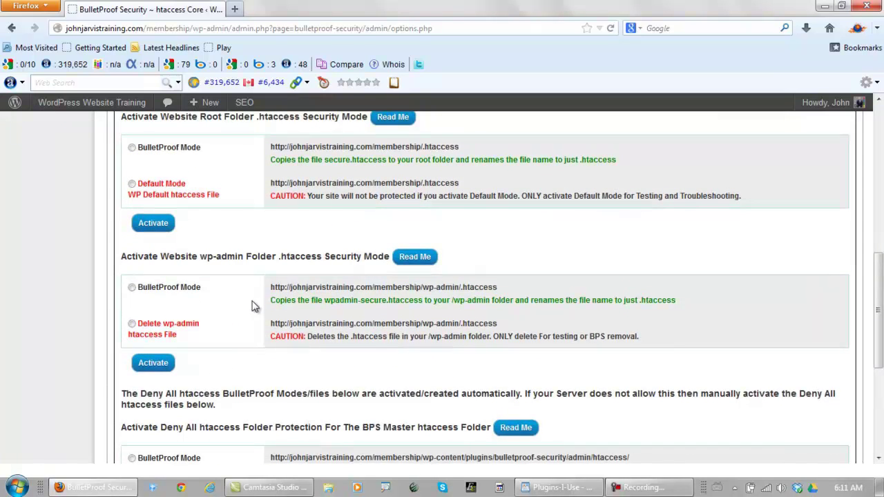
scroll(231, 309, down, 6)
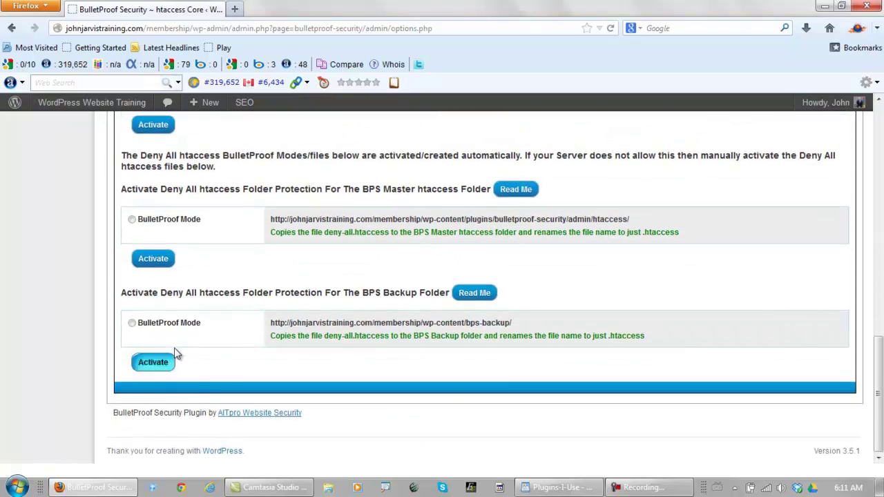
scroll(197, 345, up, 15)
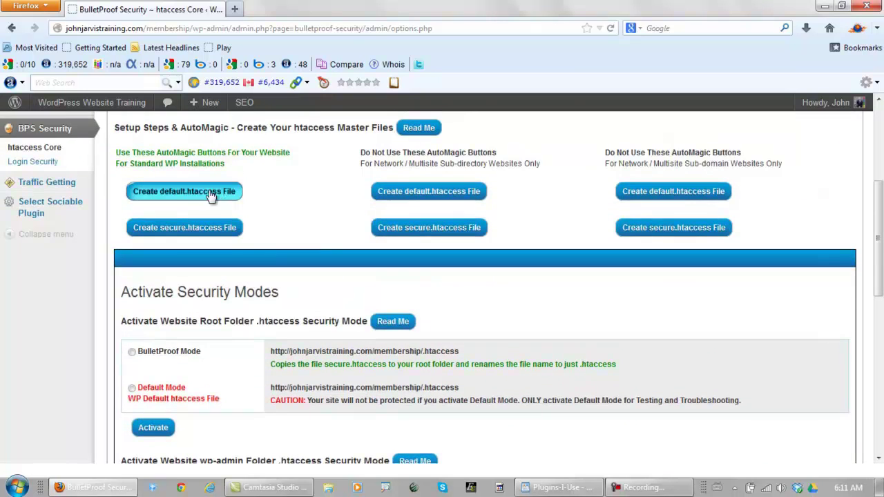
- Create the default.htaccess and secure.htaccess master files
click(164, 196)
click(580, 290)
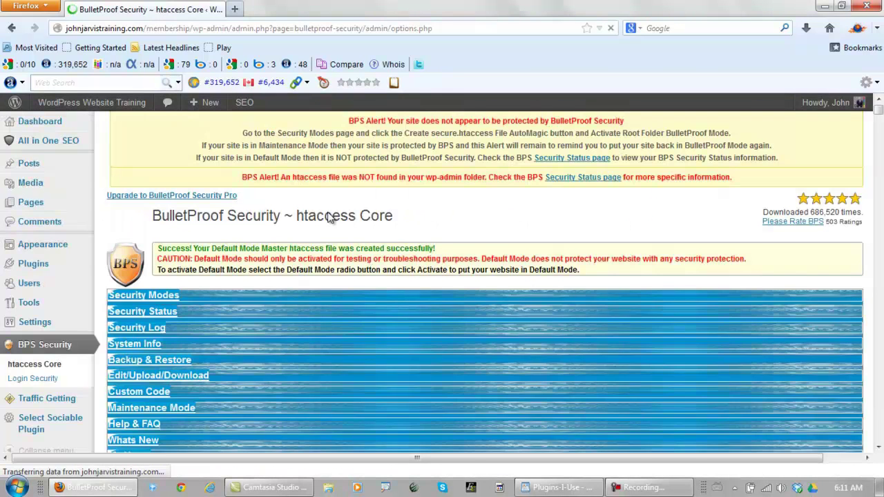
scroll(324, 211, down, 8)
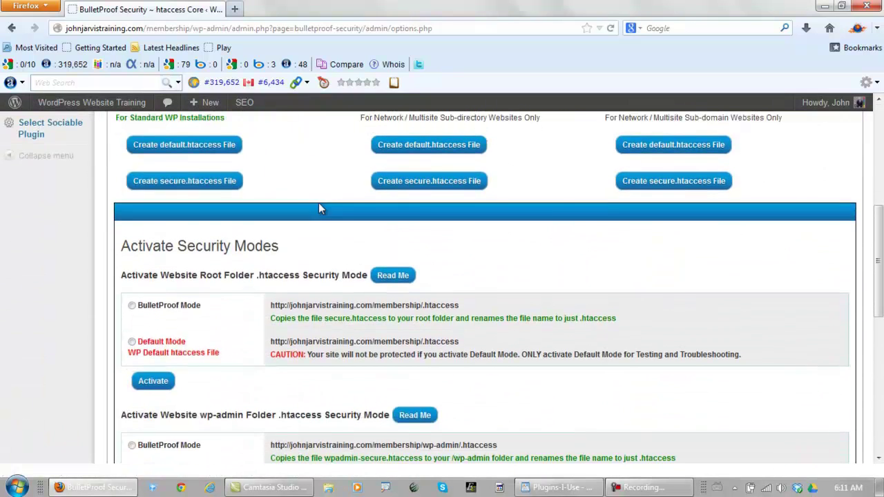
click(186, 183)
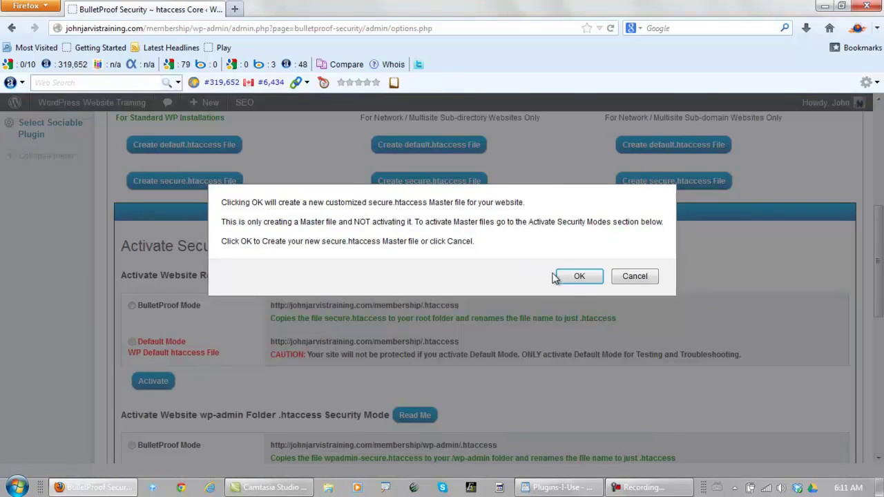
click(578, 277)
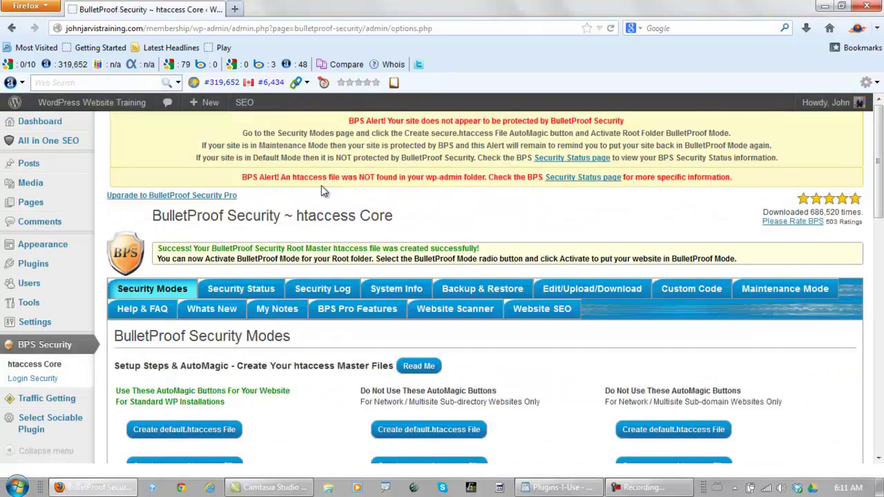
- Activate BulletProof Mode for the root folder and the wp-admin folder
scroll(321, 187, down, 8)
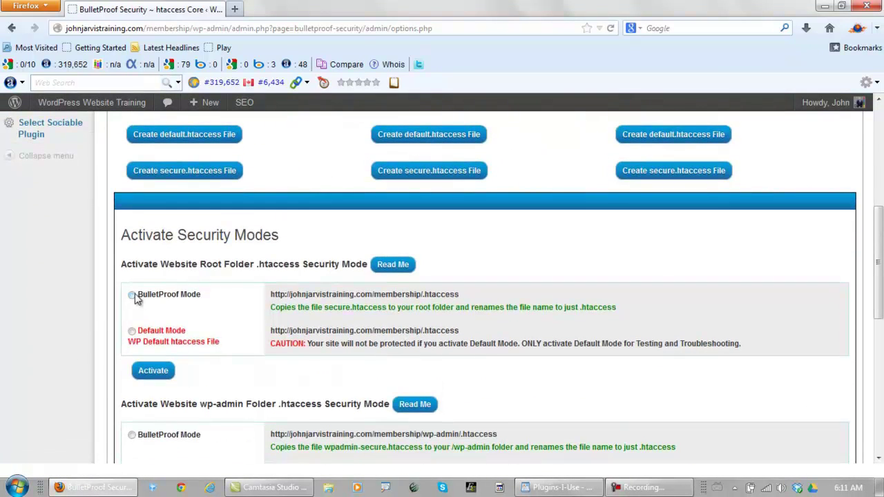
click(132, 295)
click(153, 370)
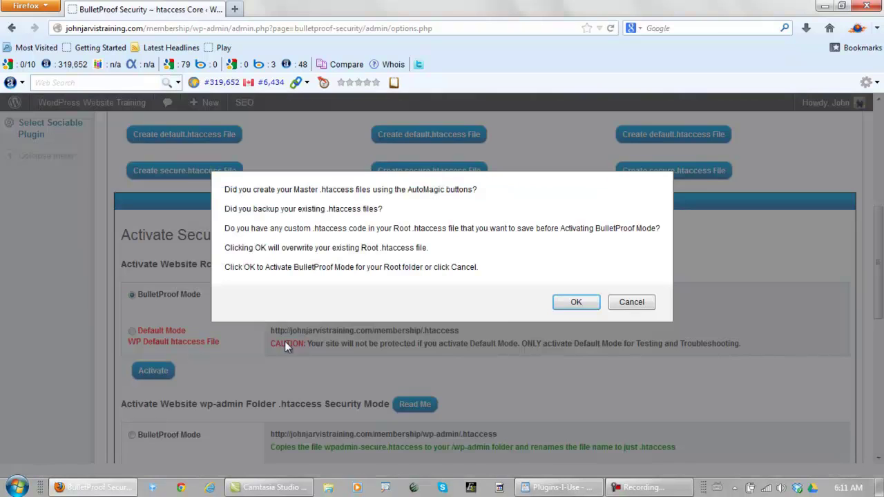
click(568, 302)
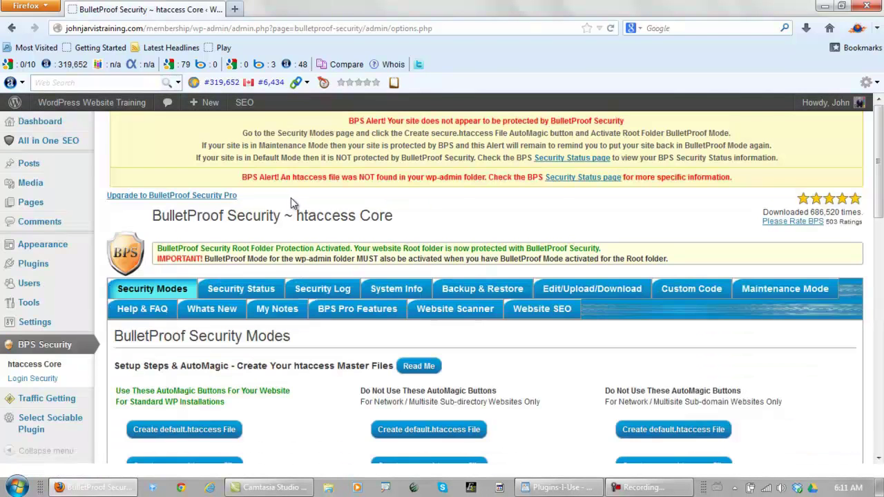
scroll(292, 203, down, 3)
scroll(291, 200, down, 10)
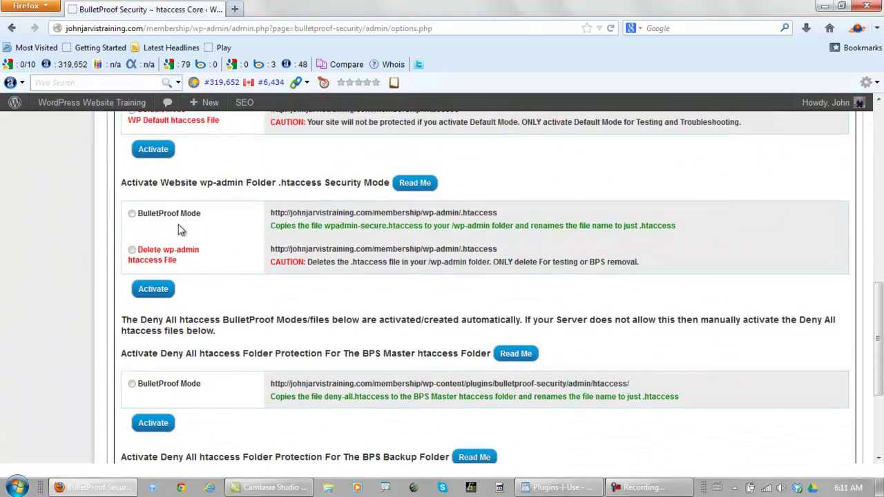
click(131, 216)
click(152, 289)
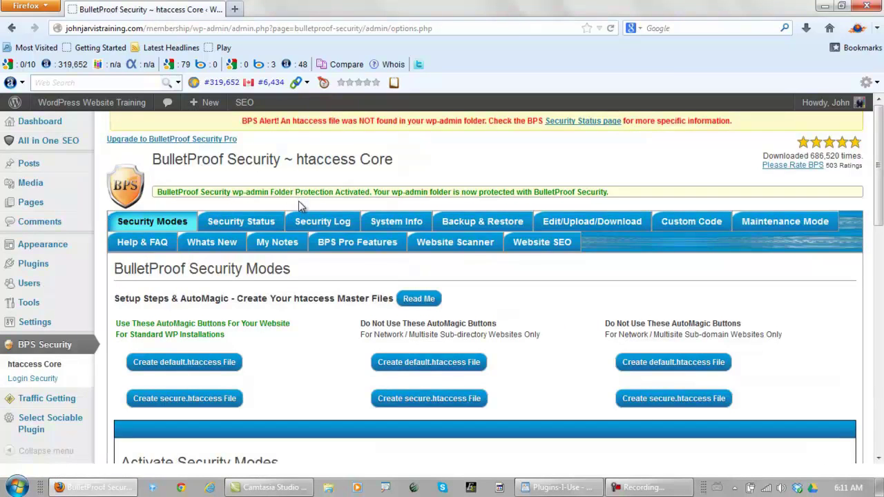
- Activate Deny All protection for the BPS Master htaccess folder
scroll(298, 201, down, 1)
scroll(299, 201, down, 10)
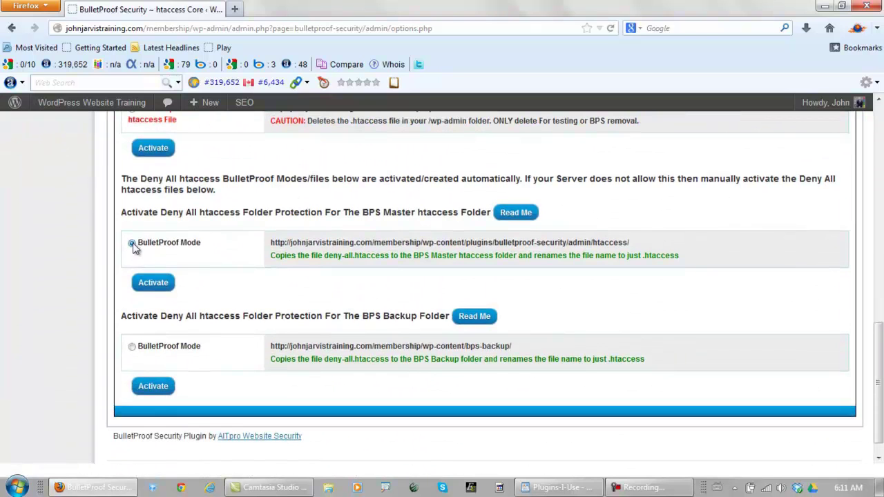
click(132, 243)
click(153, 282)
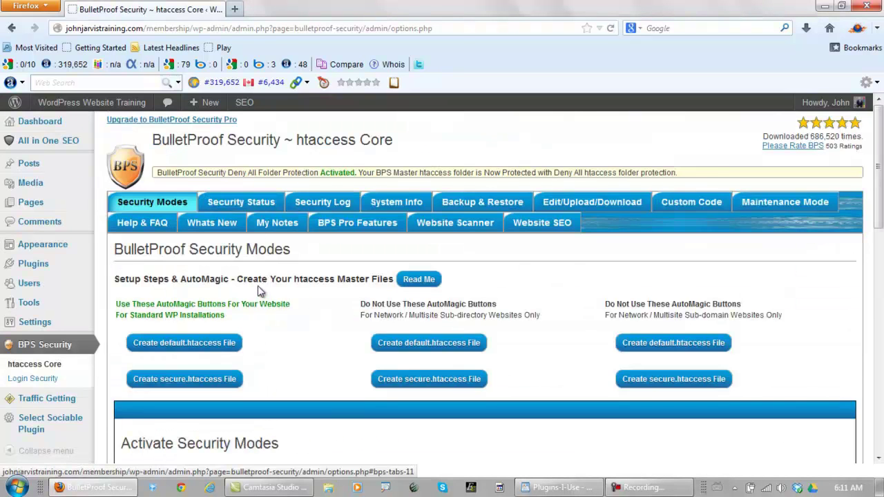
- Back up the active root and wp-admin .htaccess files from the Backup & Restore tab
click(473, 203)
drag(881, 159, 875, 239)
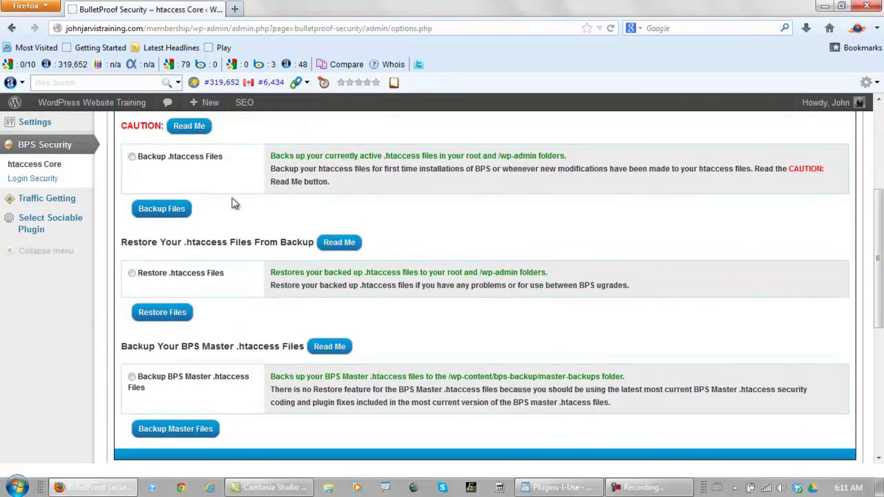
scroll(231, 201, up, 4)
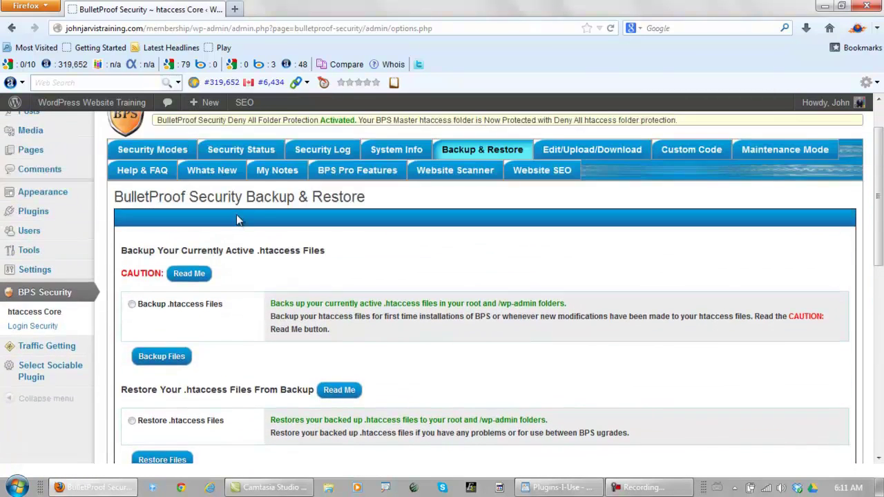
click(133, 305)
click(159, 355)
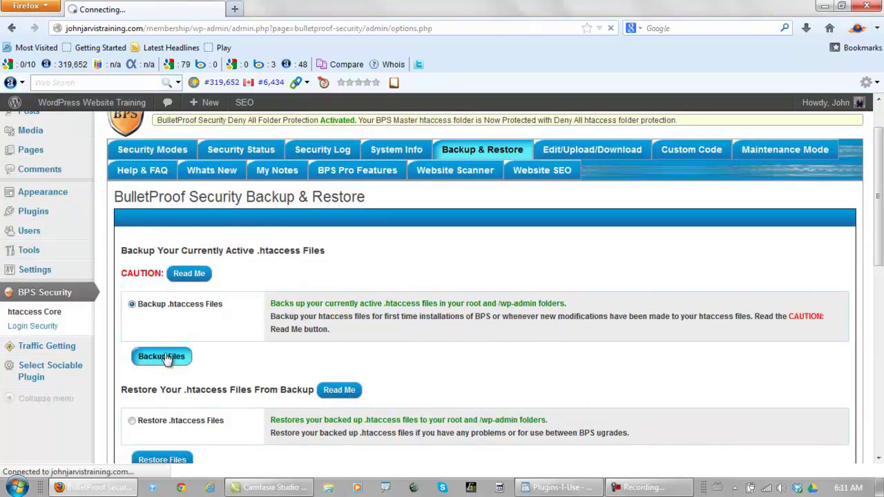
- Back up all the BPS Master .htaccess files
scroll(359, 263, down, 10)
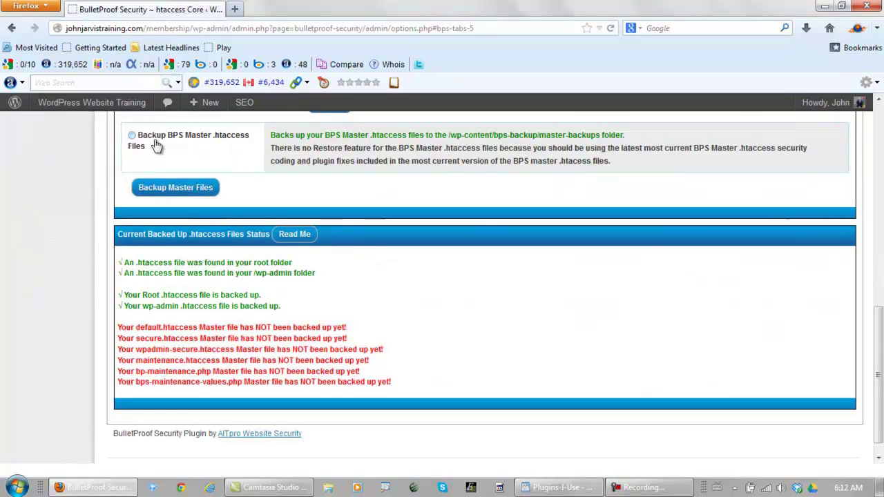
scroll(261, 219, up, 8)
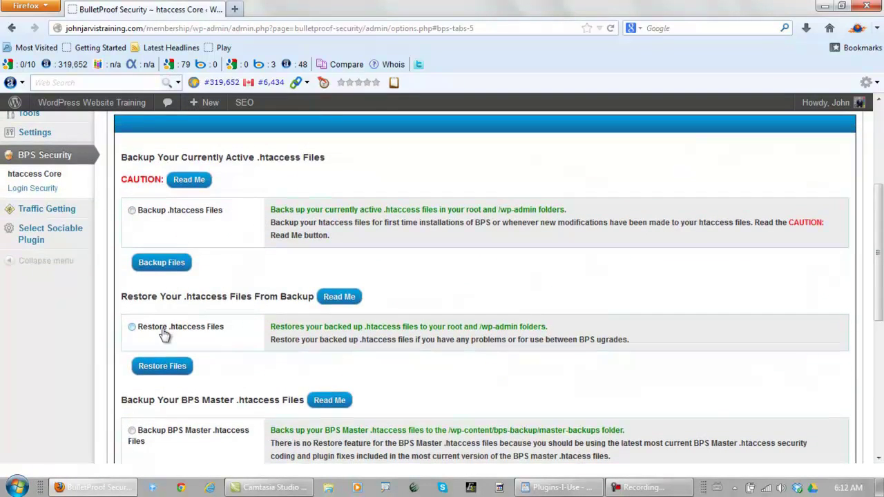
scroll(256, 274, down, 5)
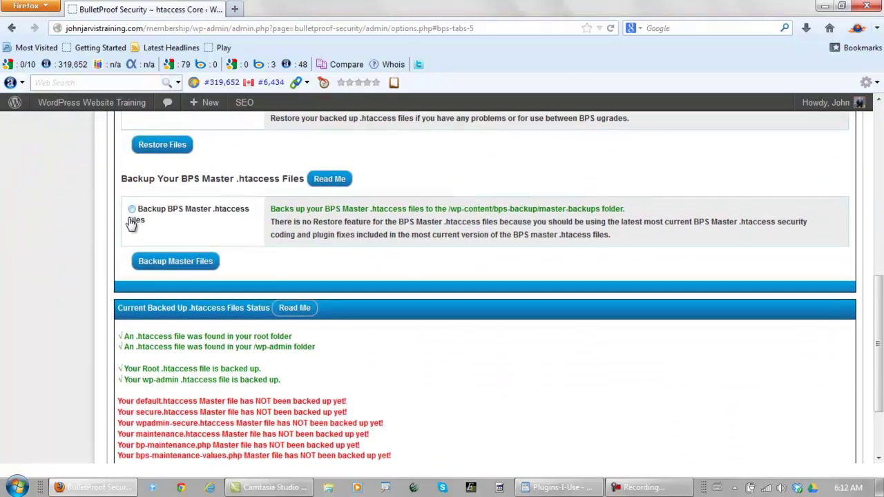
click(177, 262)
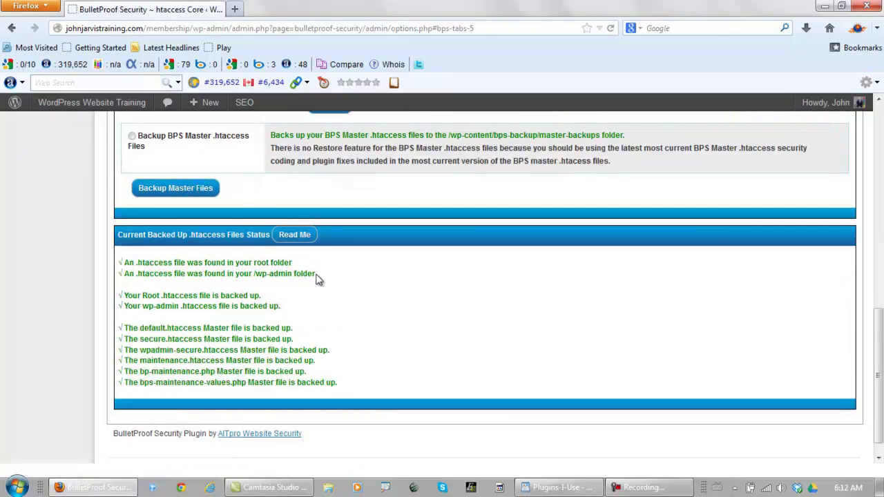
scroll(318, 278, up, 10)
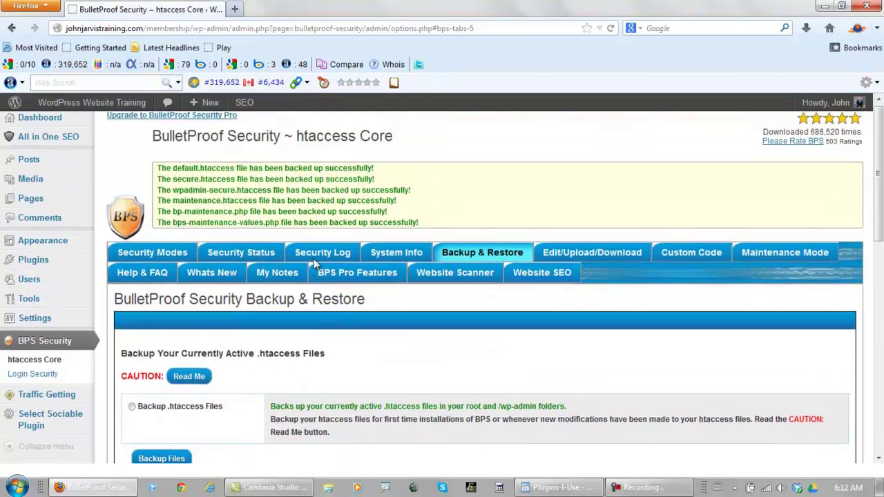
- Review the BulletProof Security Status report confirming root and wp-admin htaccess protection
click(248, 257)
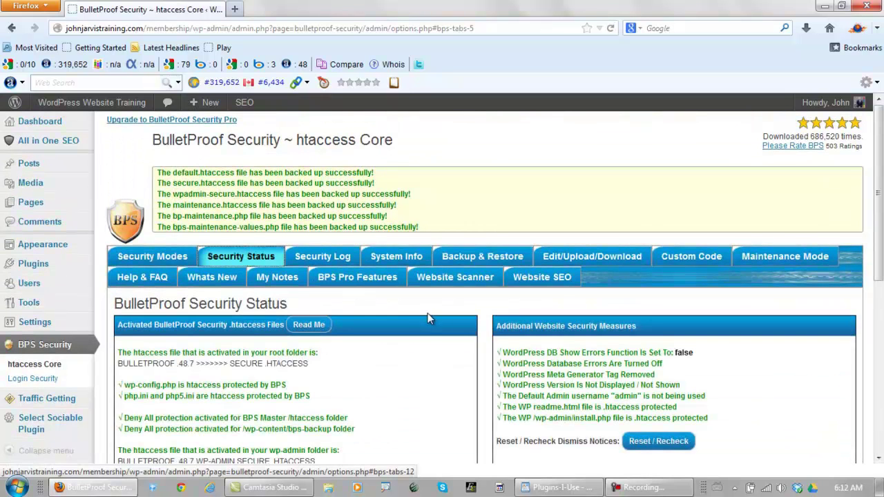
scroll(431, 322, down, 2)
scroll(431, 323, down, 5)
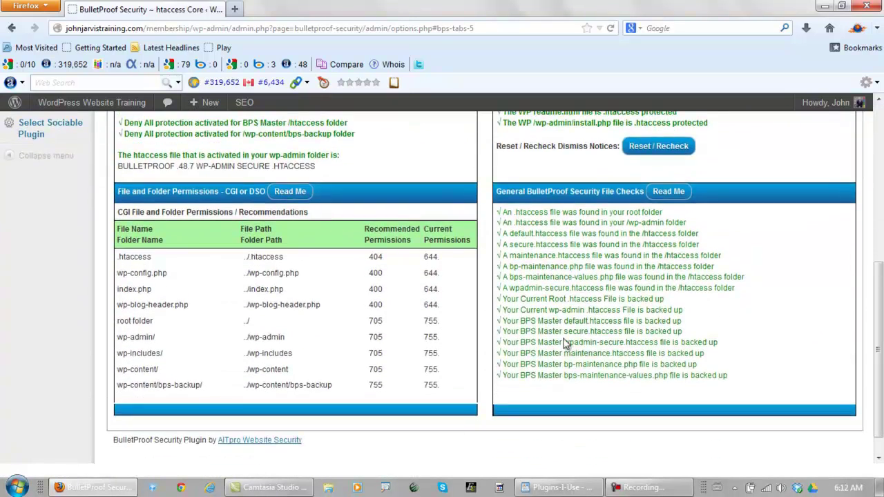
scroll(540, 284, up, 4)
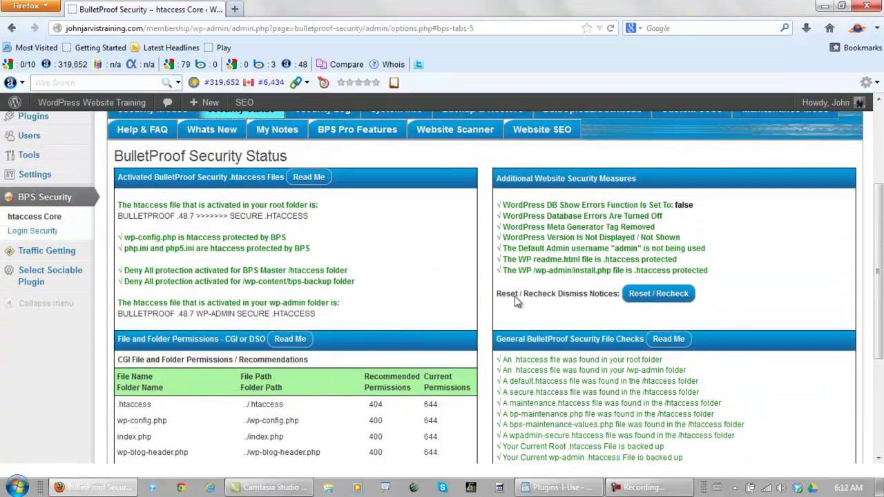
scroll(358, 286, up, 4)
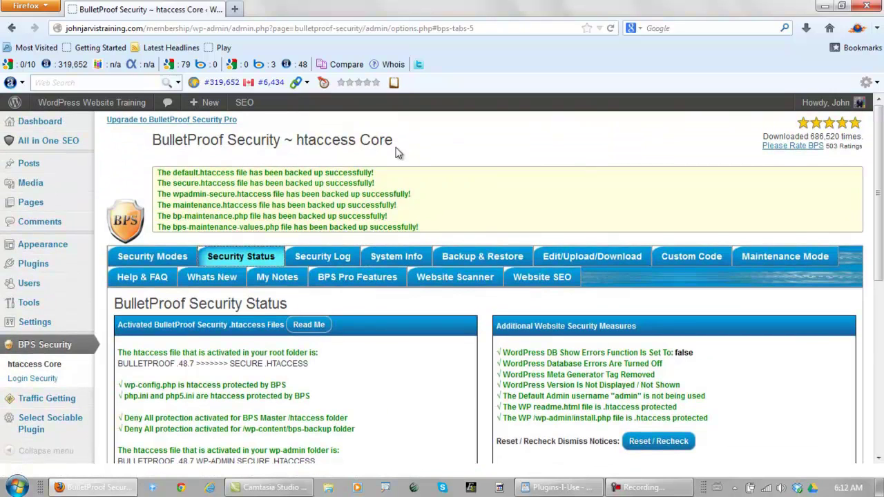
mouse_move(28, 264)
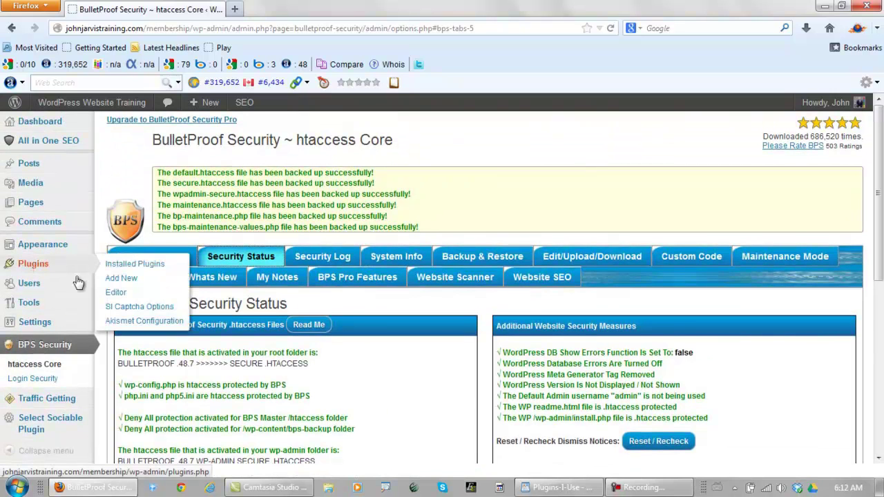
click(133, 265)
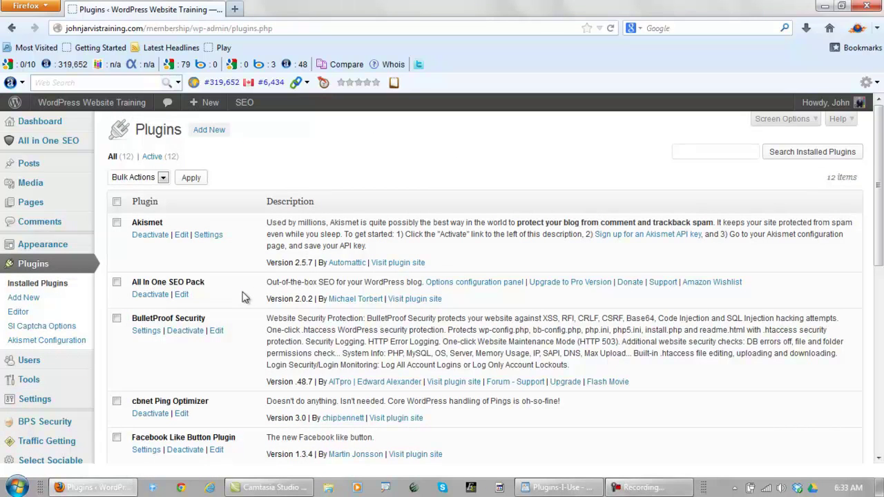
scroll(243, 297, down, 4)
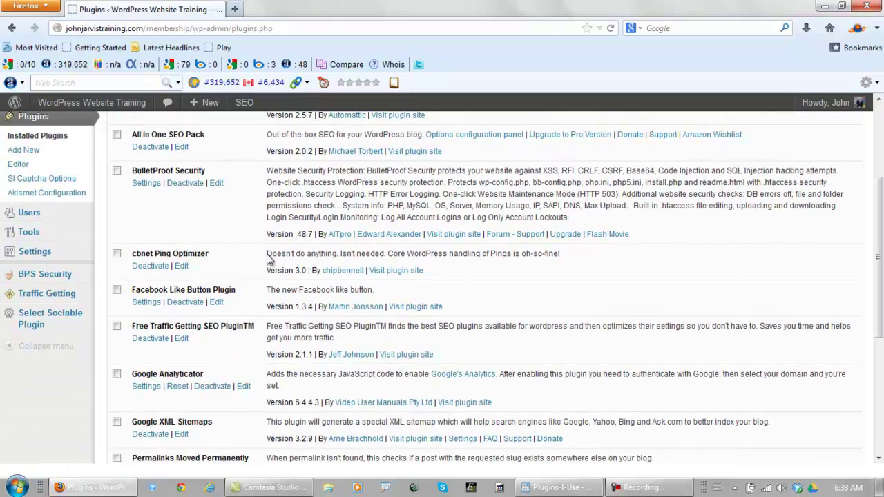
drag(269, 258, 386, 261)
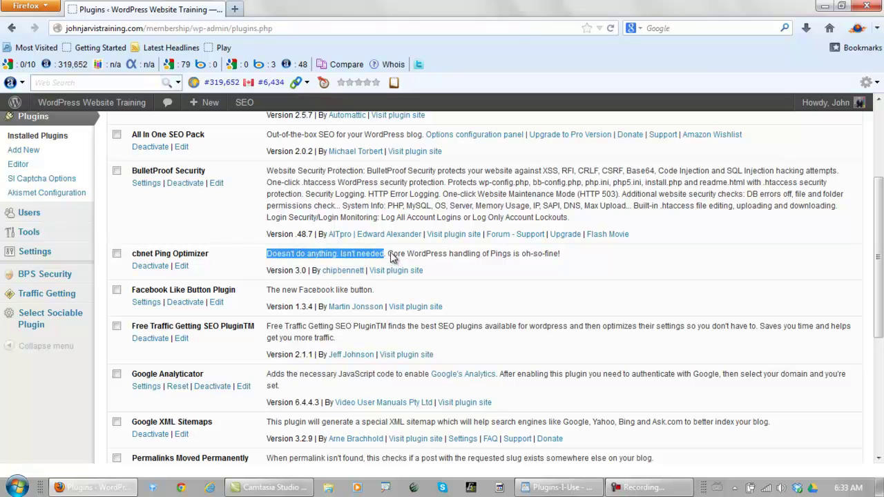
click(391, 257)
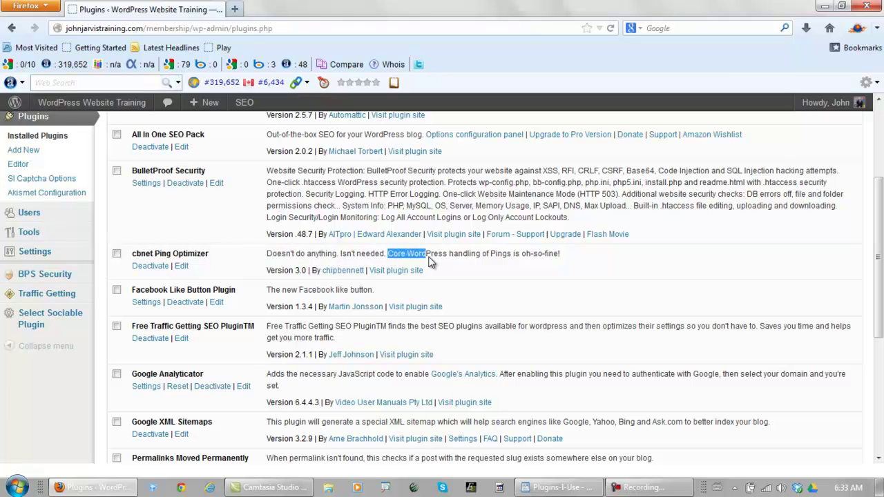
drag(430, 256, 565, 261)
click(570, 259)
scroll(248, 206, down, 2)
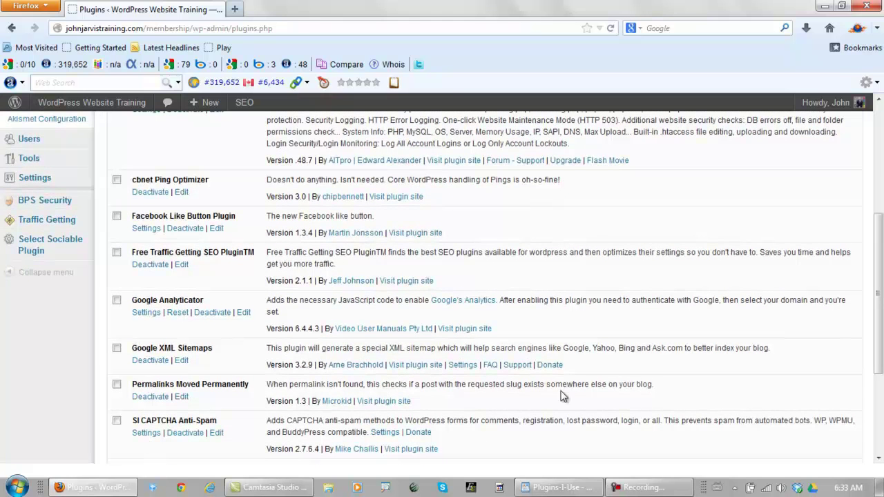
click(563, 488)
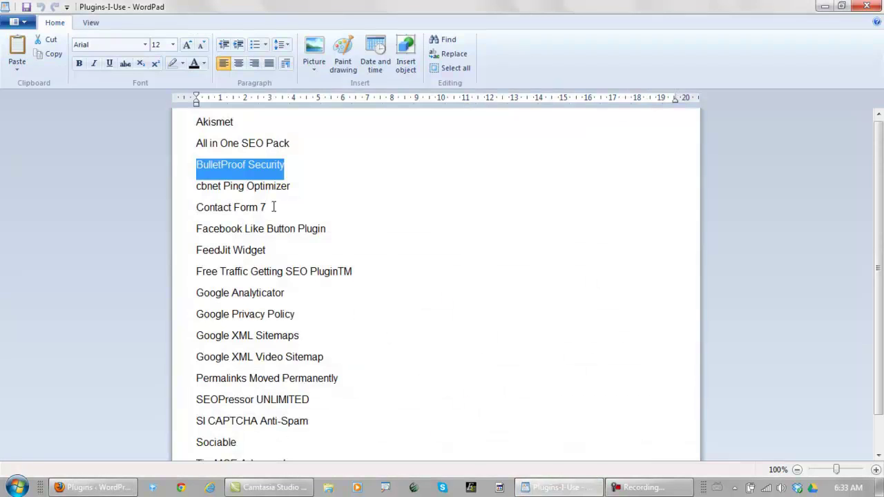
drag(273, 206, 197, 210)
click(526, 477)
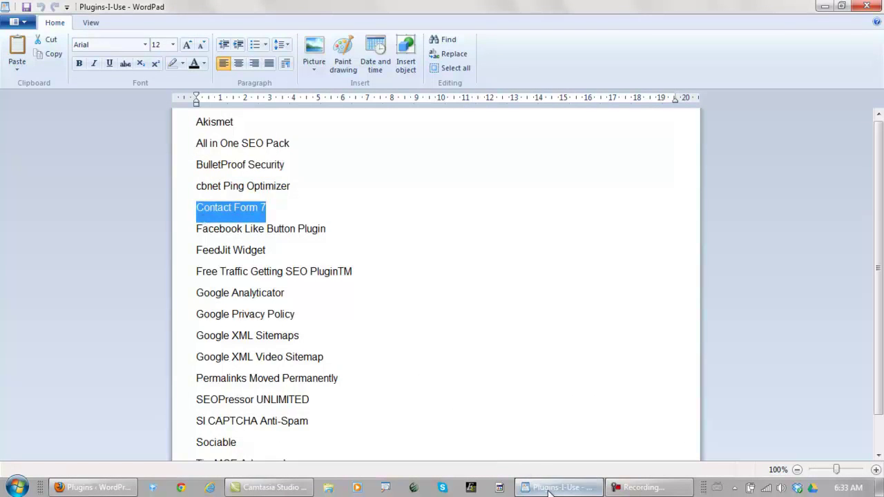
scroll(246, 297, up, 6)
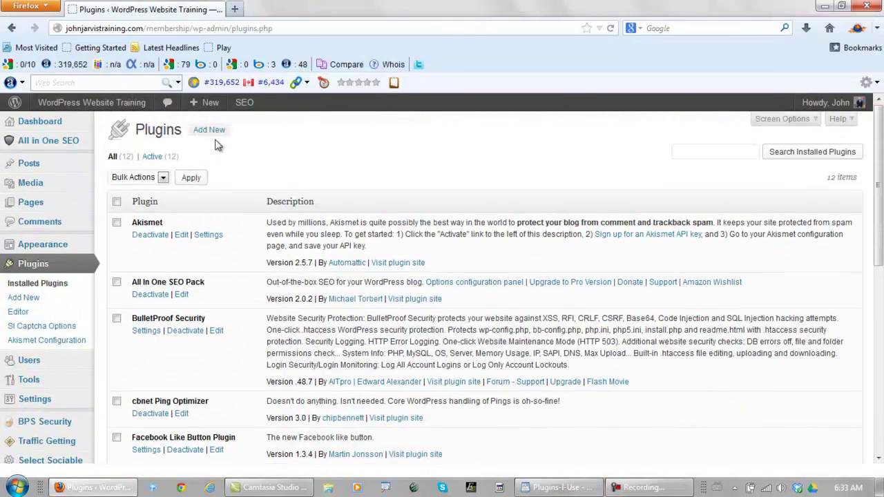
- Search the plugin directory for 'Contact Form 7', then install and activate version 3.4.1
click(211, 131)
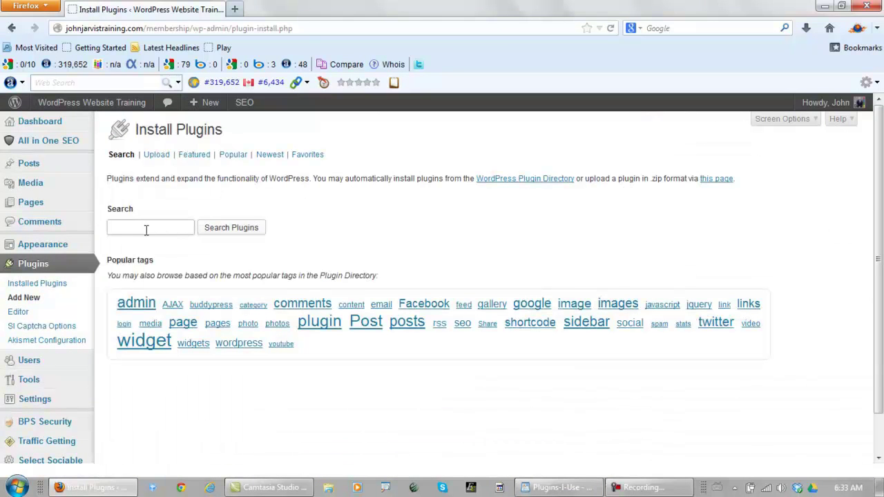
text(Contact Form 7)
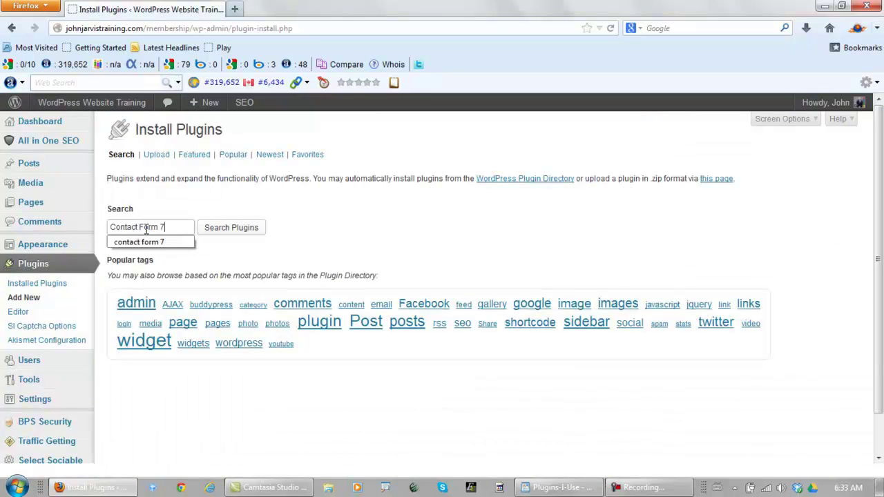
click(146, 242)
click(219, 229)
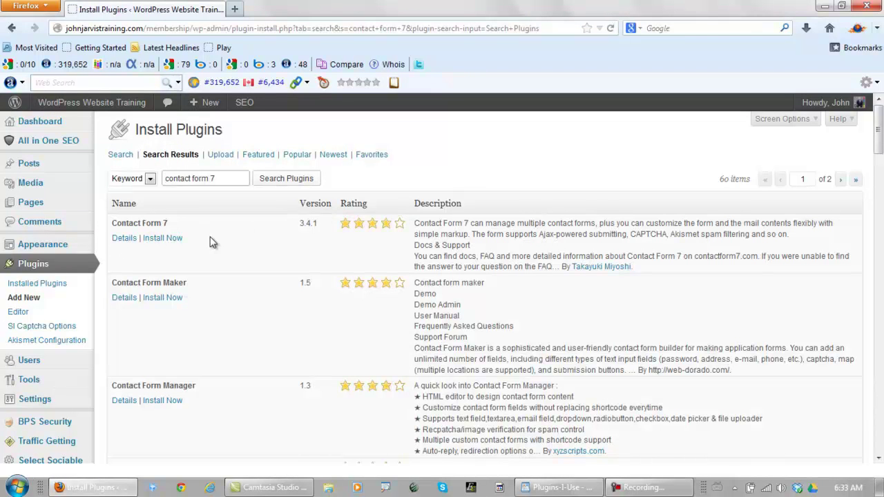
scroll(229, 243, down, 5)
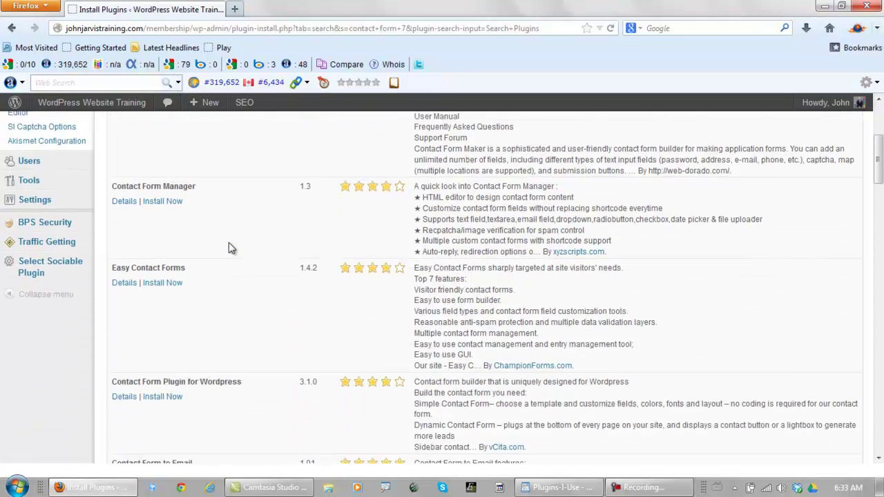
scroll(228, 243, up, 5)
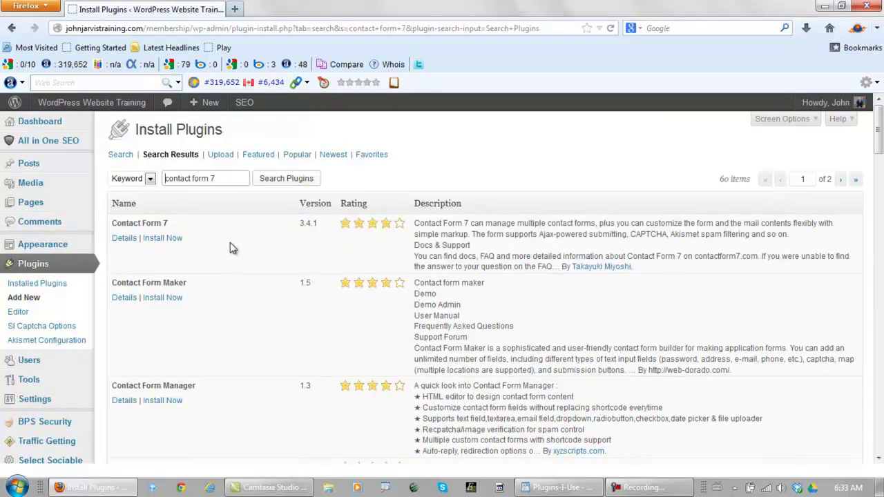
click(165, 238)
click(432, 263)
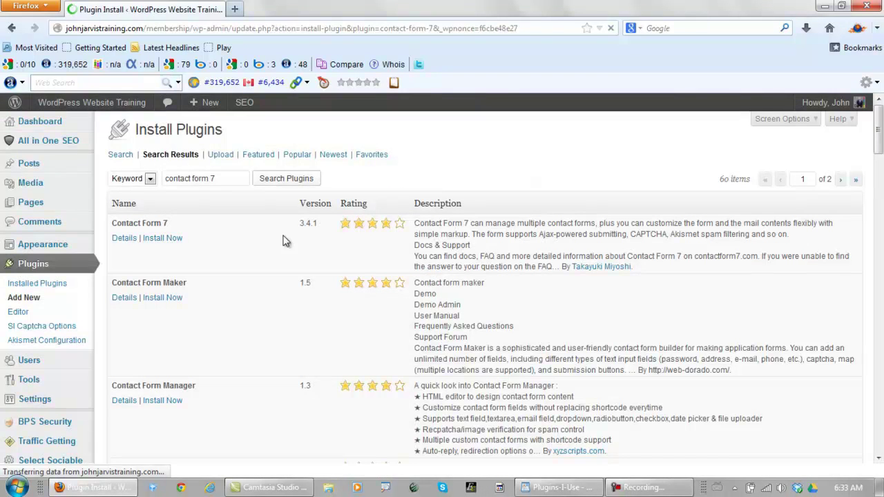
click(134, 231)
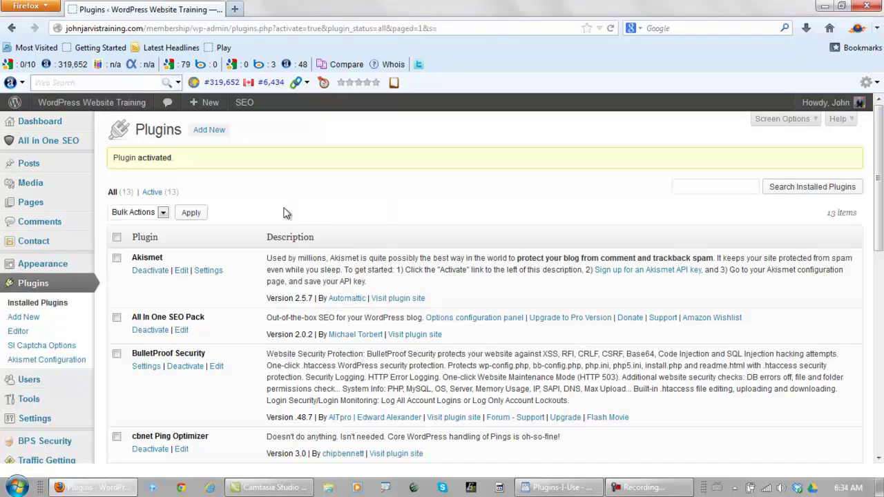
- Start a new blank page from Pages > Add New
scroll(258, 206, down, 2)
scroll(258, 206, up, 2)
scroll(256, 210, down, 3)
scroll(215, 310, up, 3)
mouse_move(43, 169)
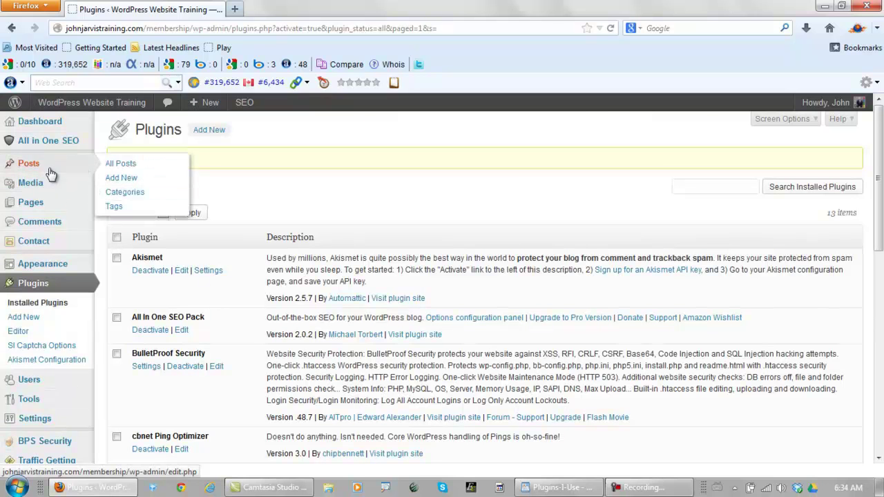
mouse_move(51, 204)
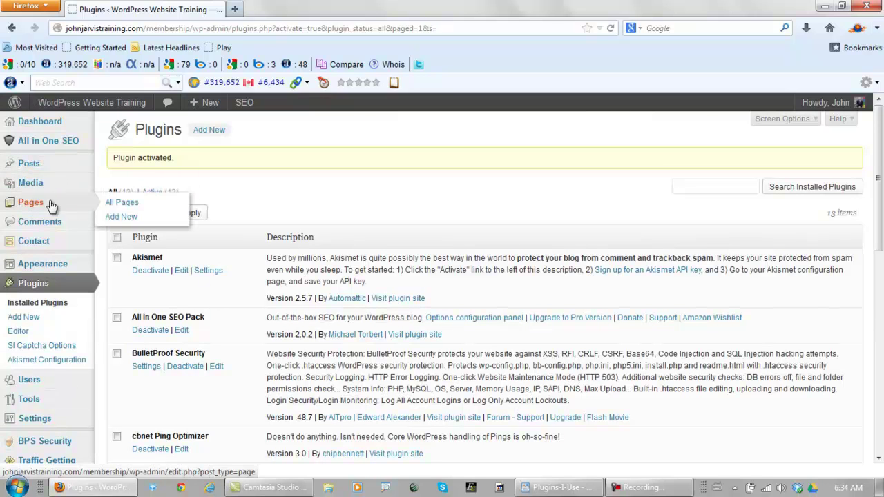
click(123, 217)
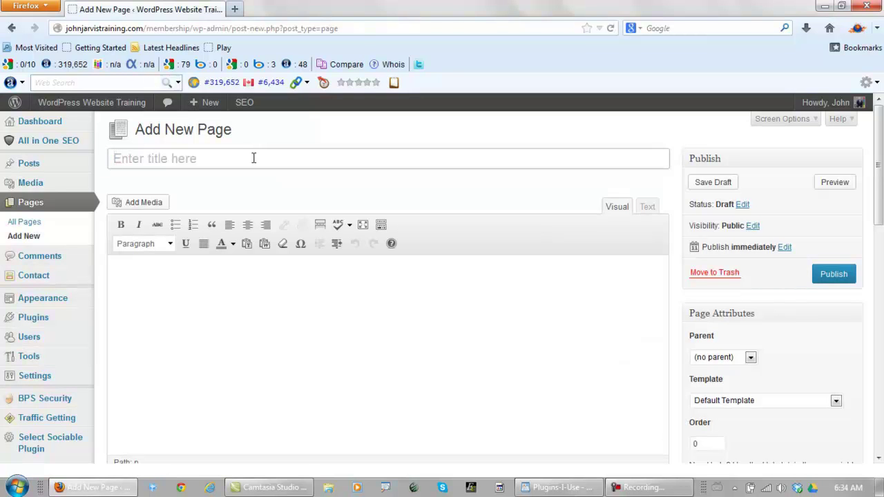
- Publish a page titled 'Contact Me' with 'Disable sociable' ticked
click(253, 158)
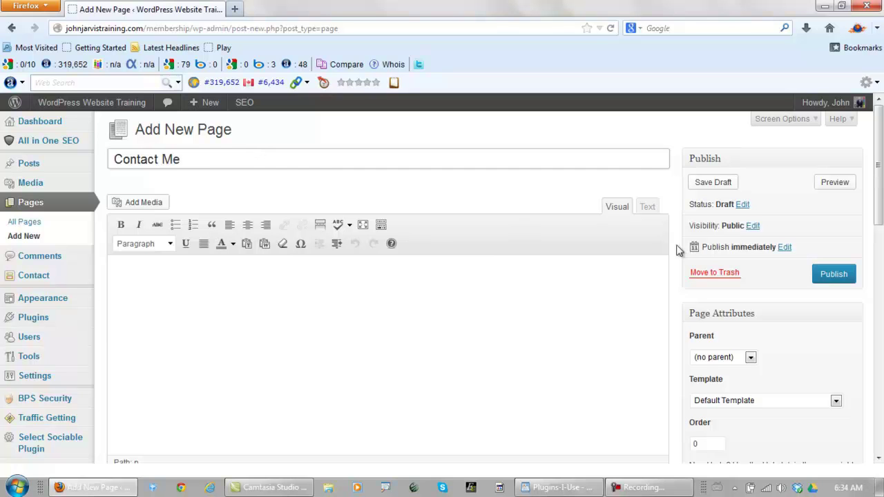
drag(881, 160, 879, 233)
click(693, 327)
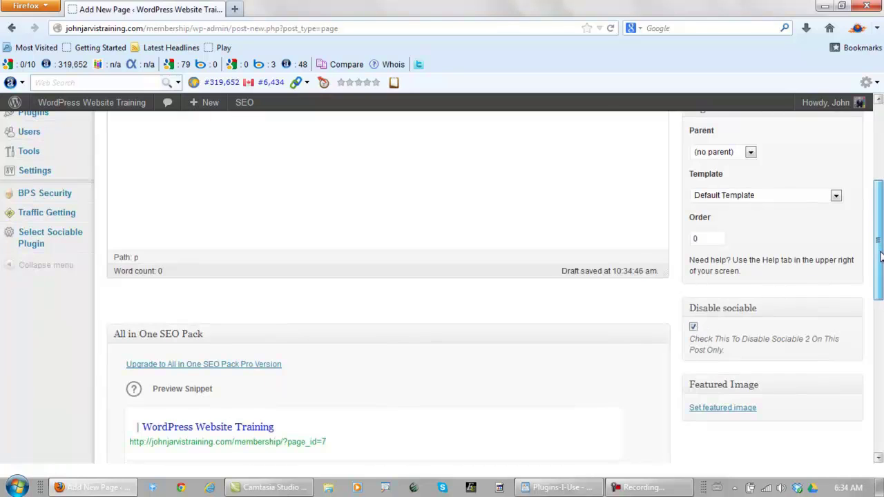
drag(881, 254, 882, 179)
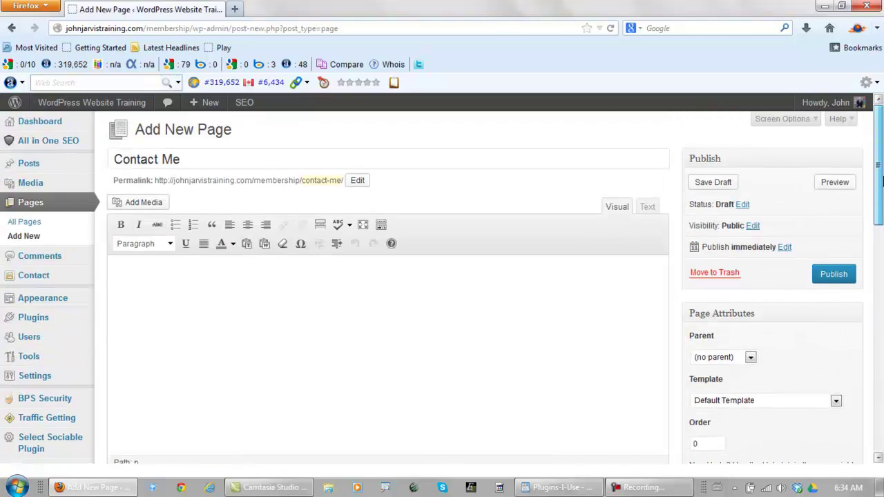
click(837, 274)
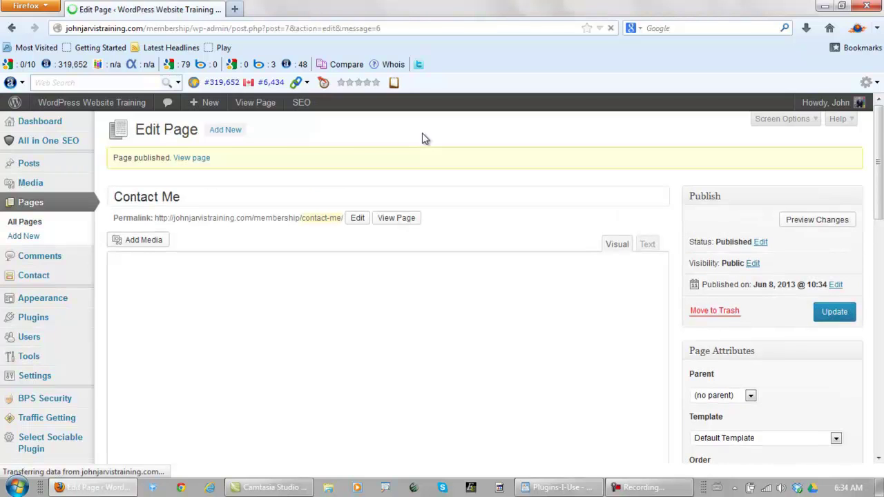
- Copy the Contact form 1 shortcode from the Contact Form 7 list, then show All Pages
click(31, 279)
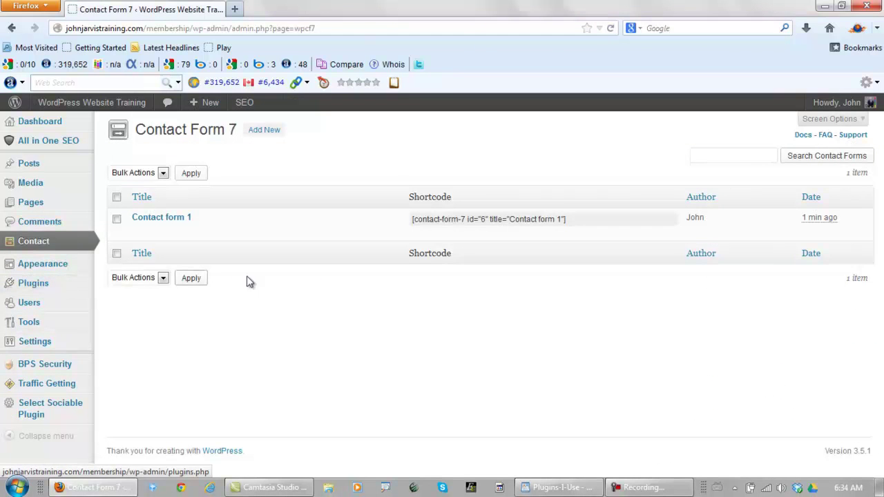
click(567, 220)
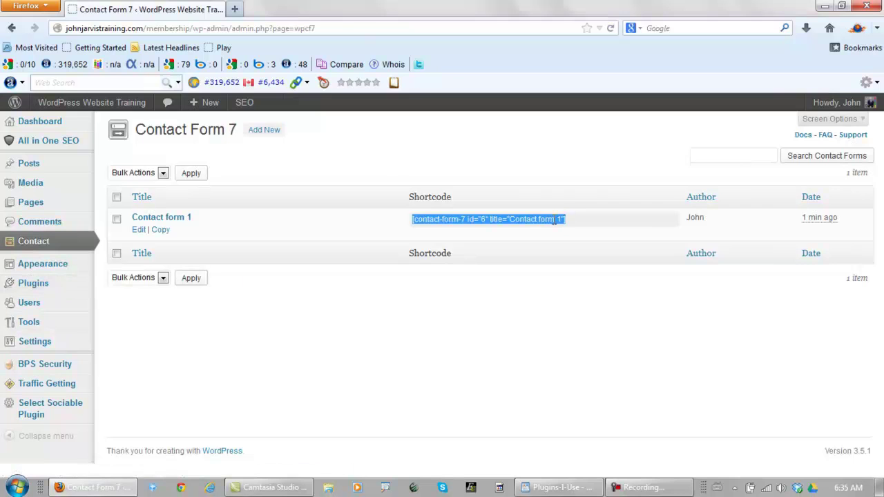
right_click(537, 220)
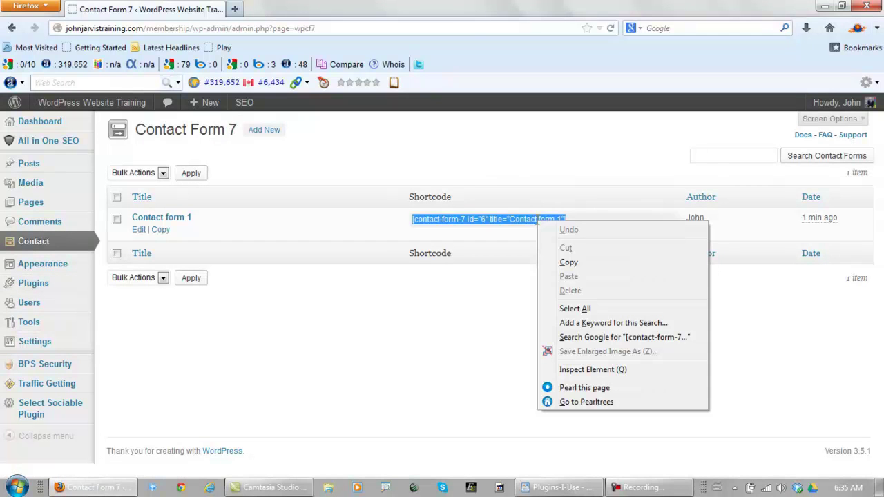
click(569, 265)
mouse_move(32, 203)
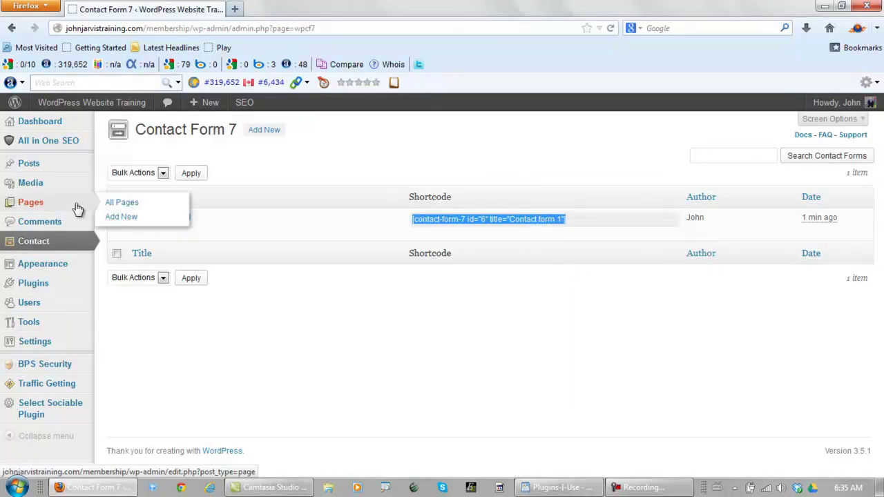
click(123, 203)
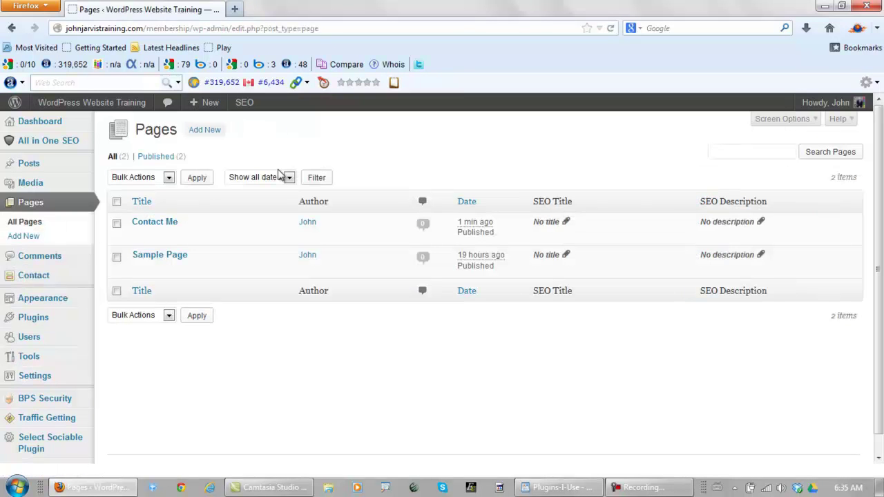
- Open the live site in a new tab and view its Contact Me page
mouse_move(79, 105)
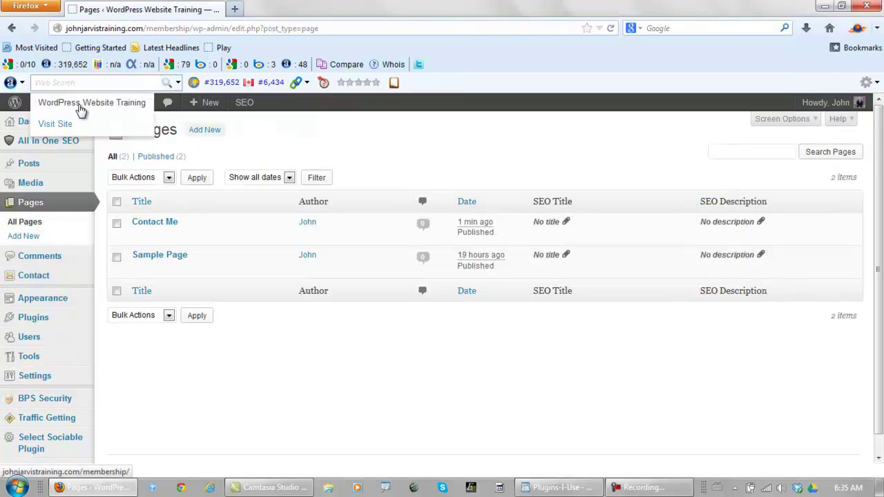
right_click(60, 124)
click(86, 131)
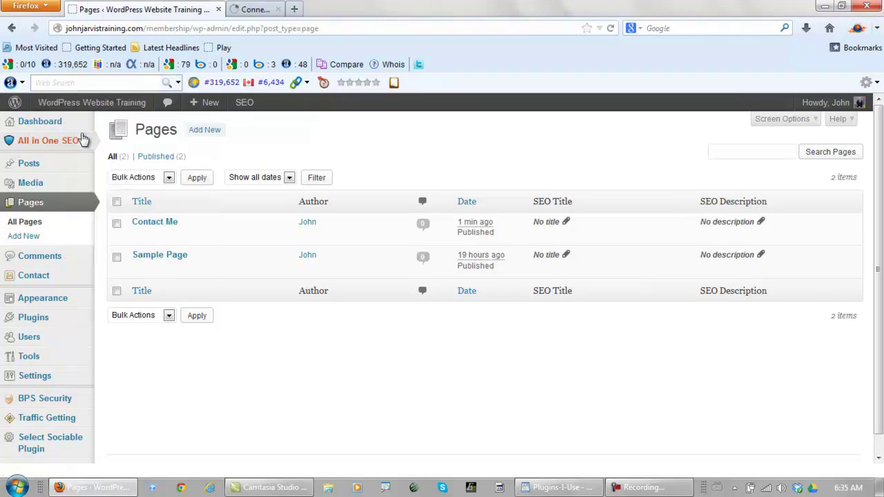
click(304, 10)
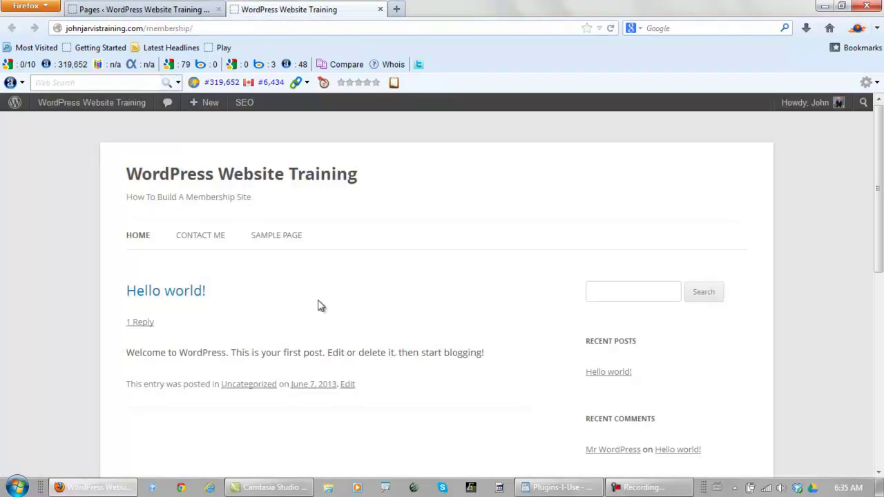
click(206, 239)
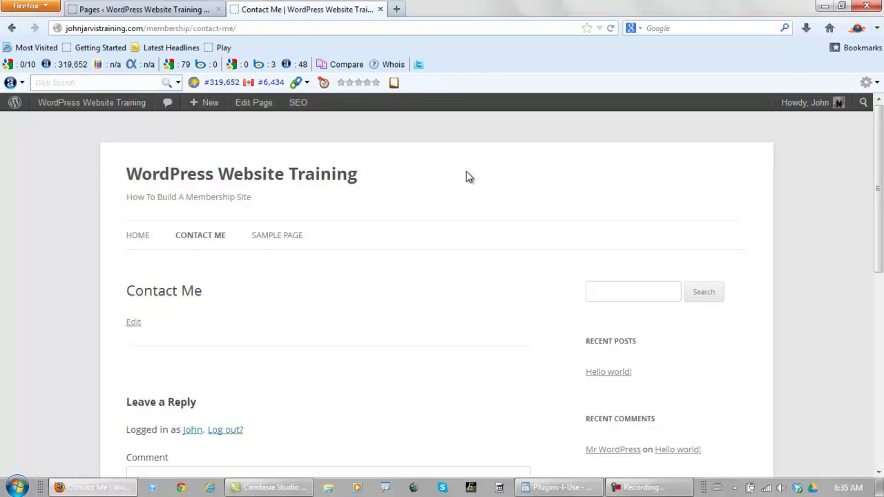
scroll(428, 290, down, 3)
scroll(428, 290, down, 1)
scroll(428, 290, up, 5)
- Paste the Contact form 1 shortcode into the Contact Me page's Text editor and update it
click(148, 11)
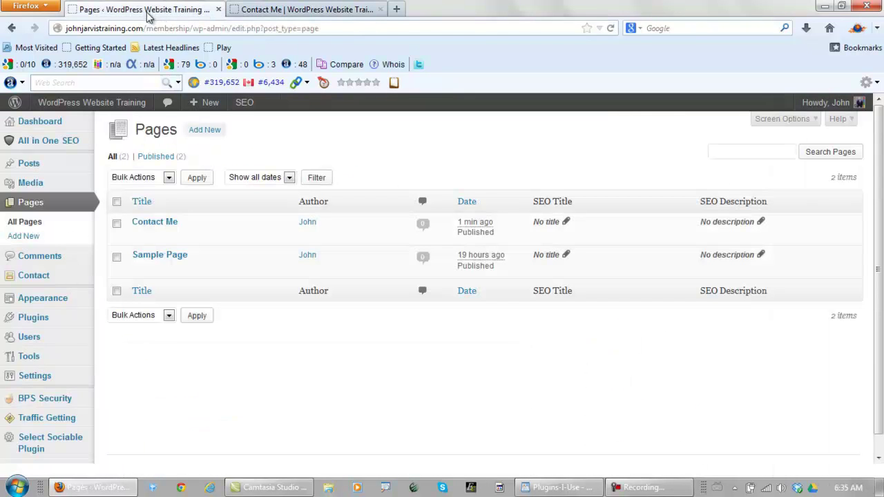
mouse_move(166, 221)
click(138, 236)
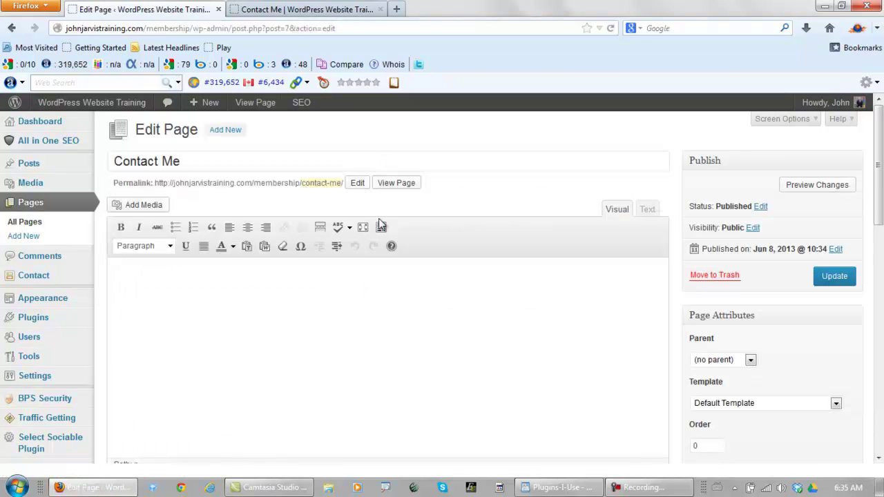
click(648, 209)
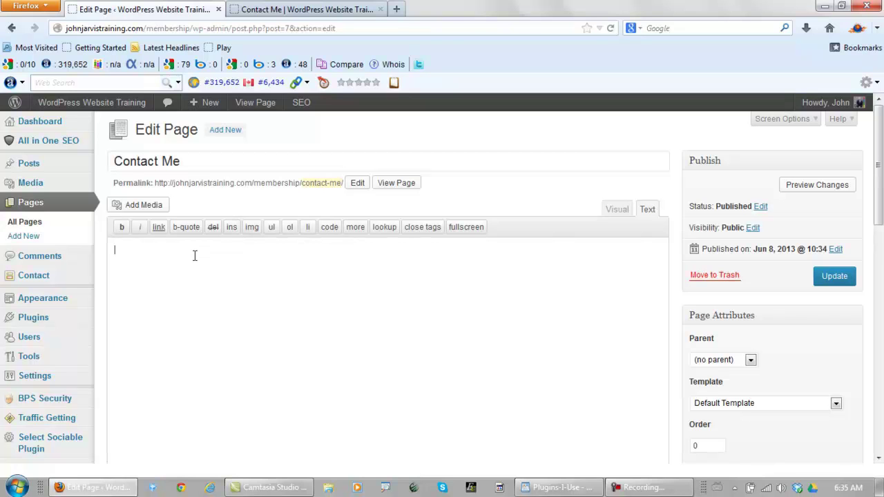
key(ctrl+v)
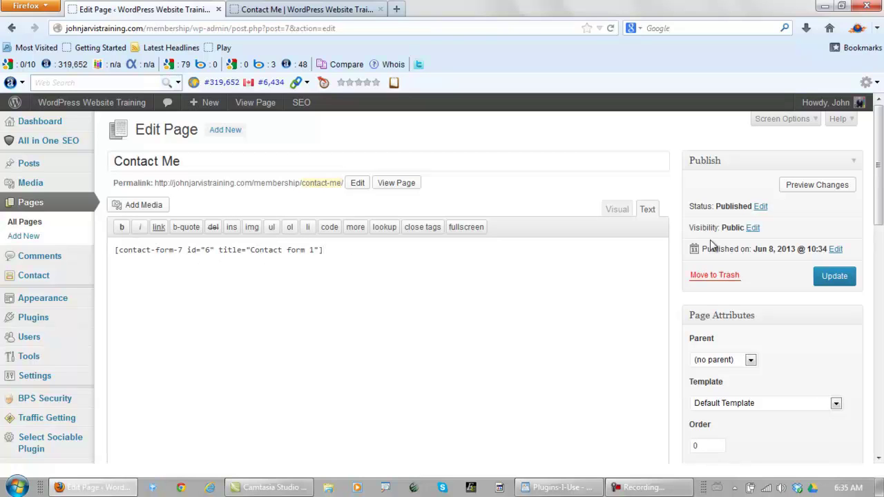
click(832, 276)
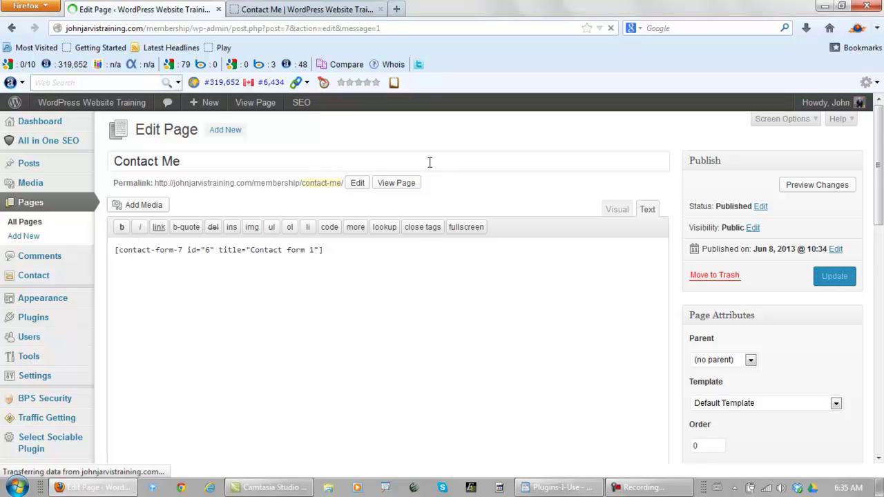
- Reload the live Contact Me page and check that the contact form appears
click(308, 9)
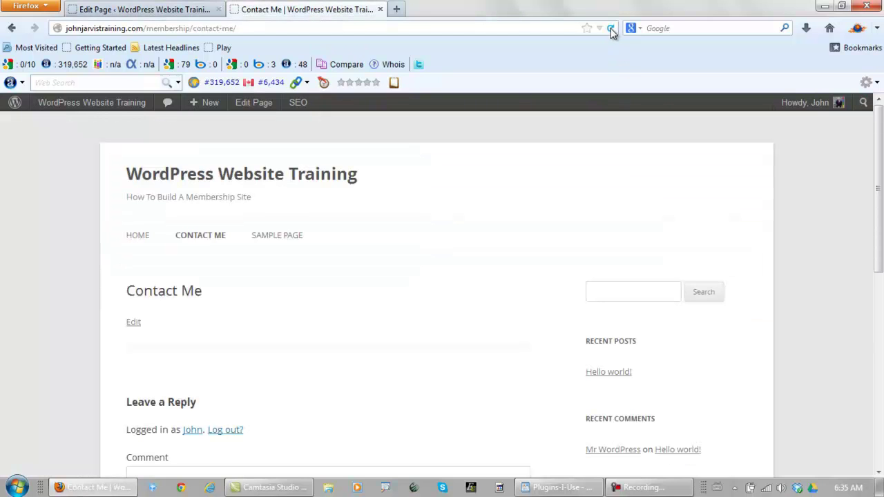
click(221, 233)
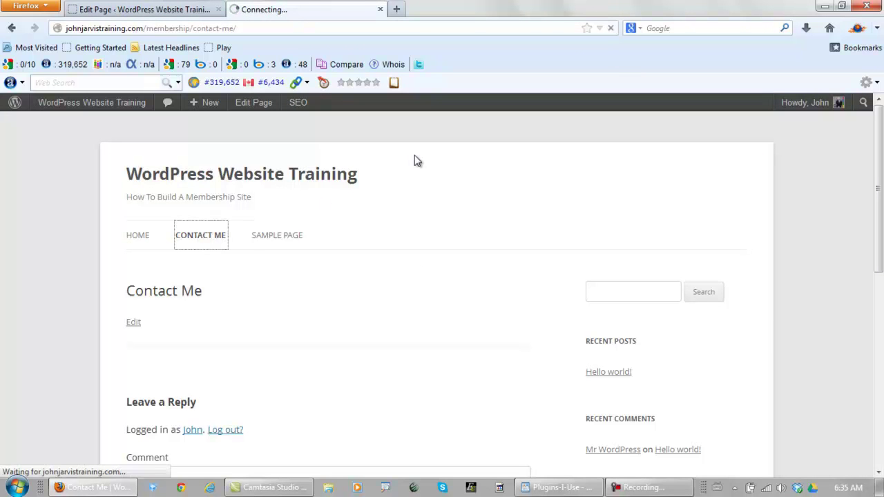
scroll(416, 187, down, 4)
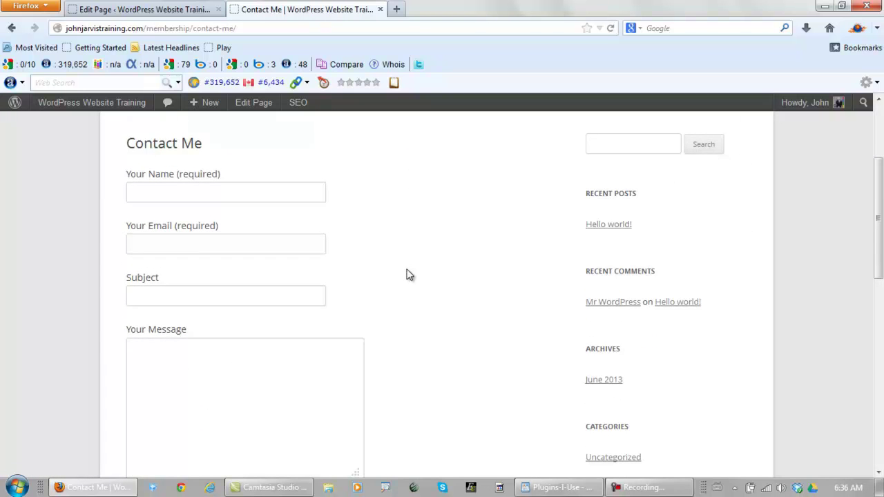
scroll(407, 274, down, 2)
scroll(407, 275, up, 4)
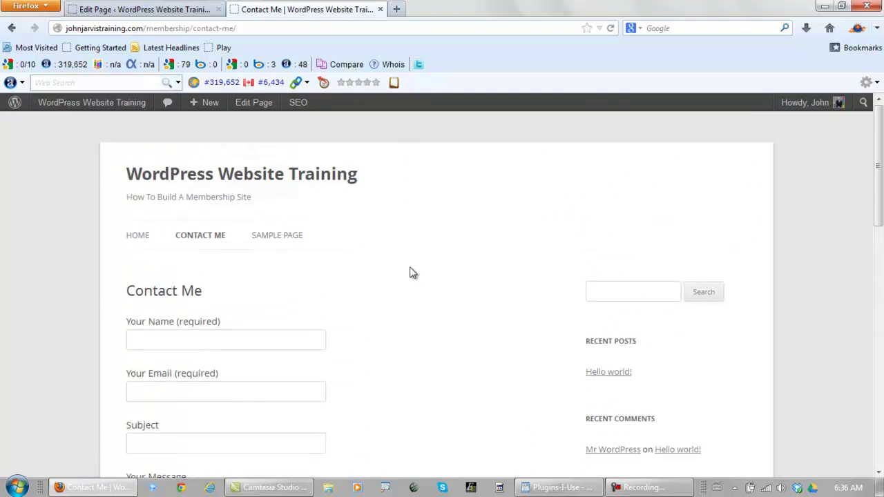
scroll(411, 272, down, 8)
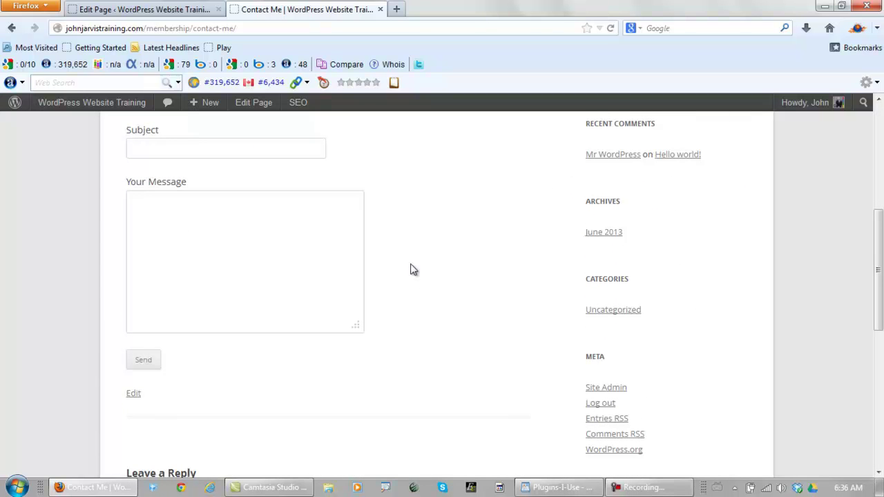
scroll(411, 269, up, 8)
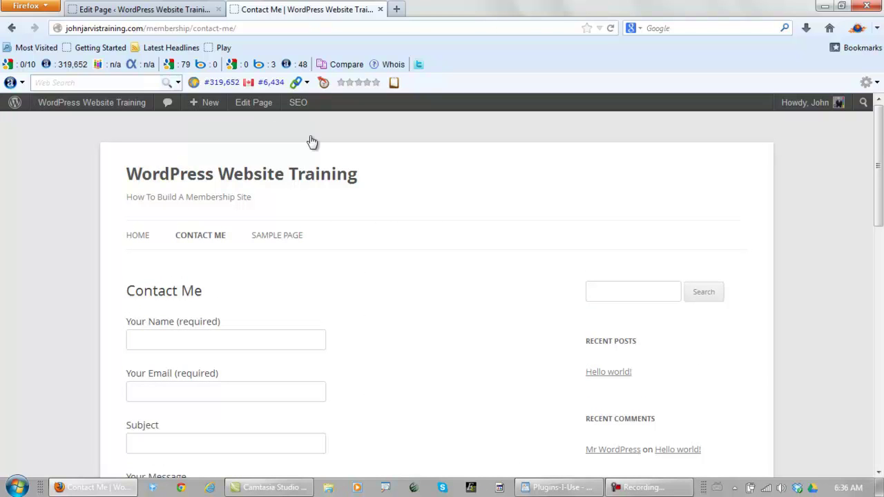
- Go back to the admin tab and show the Installed Plugins list
click(156, 11)
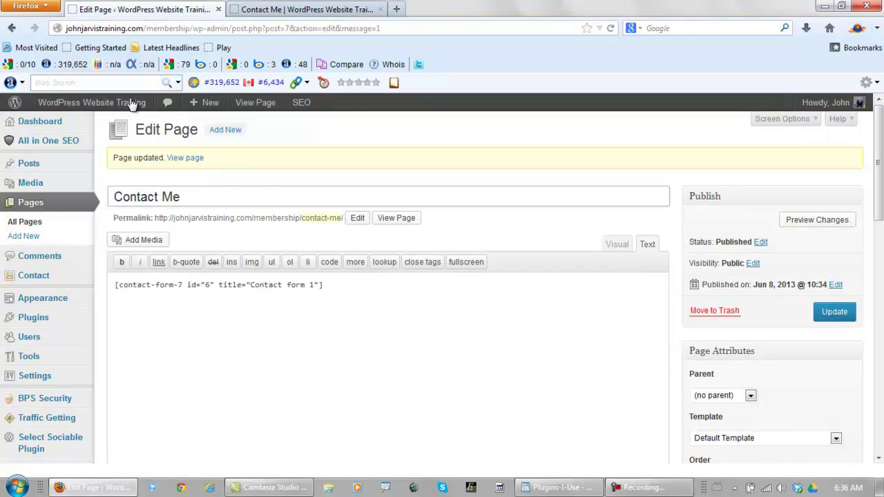
mouse_move(86, 324)
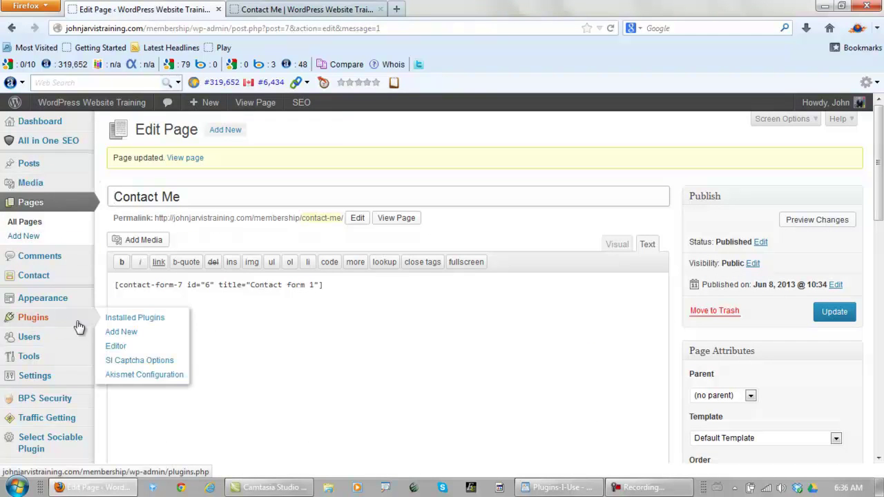
click(117, 318)
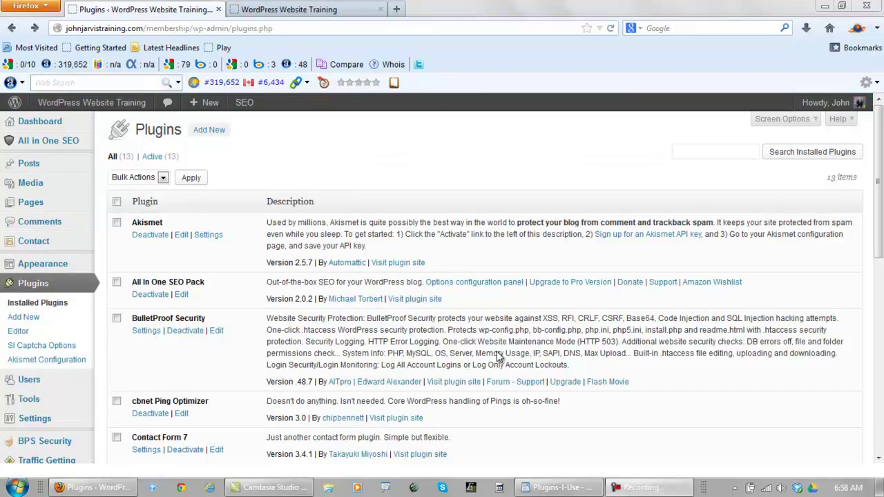
- Check the FeedJit Widget entry in the WordPad Plugins-I-Use list, then minimize WordPad
click(558, 487)
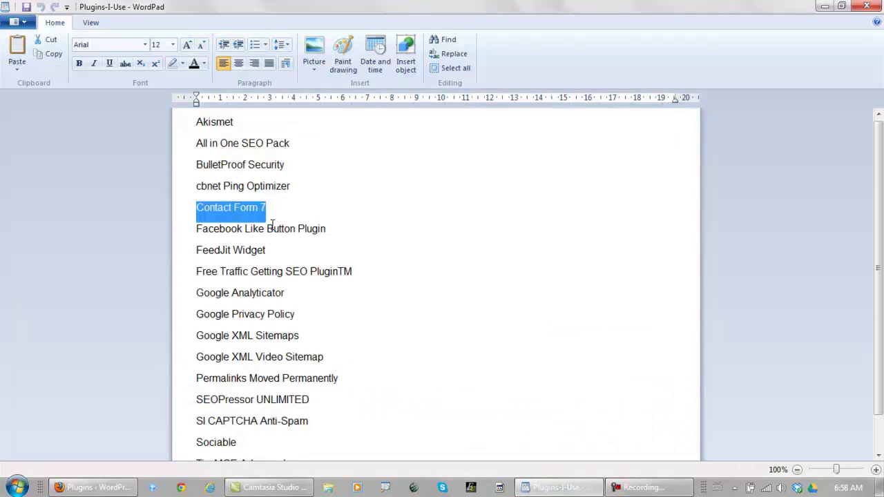
drag(232, 250, 313, 263)
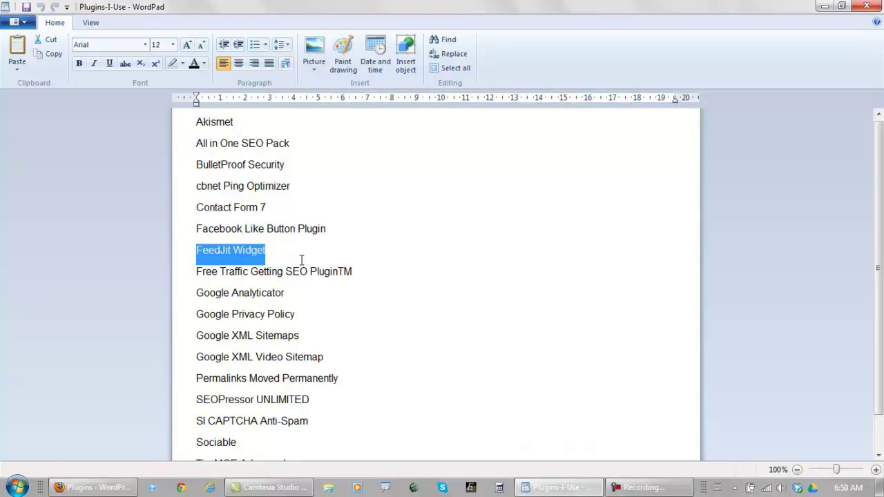
click(558, 487)
click(288, 10)
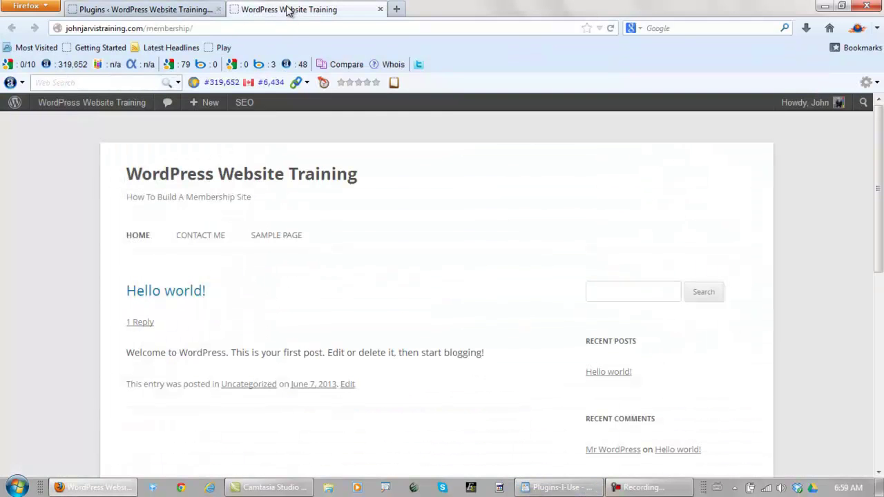
scroll(566, 311, down, 4)
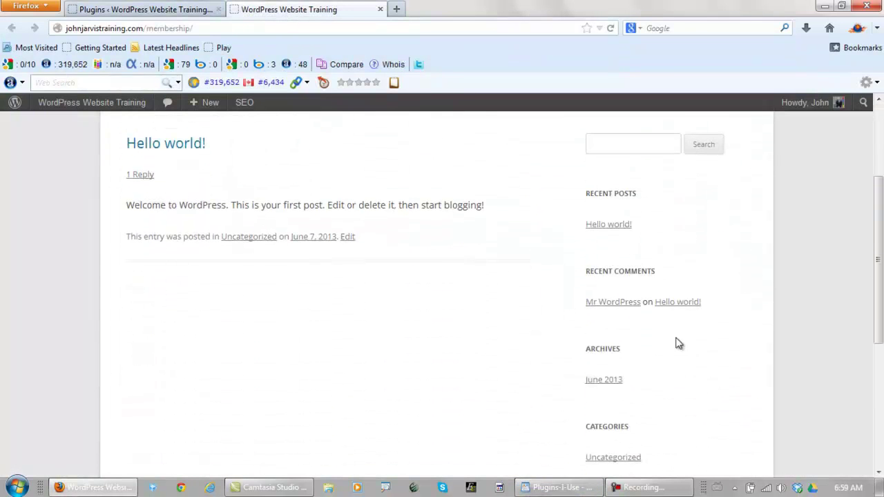
scroll(656, 352, down, 4)
scroll(649, 364, up, 6)
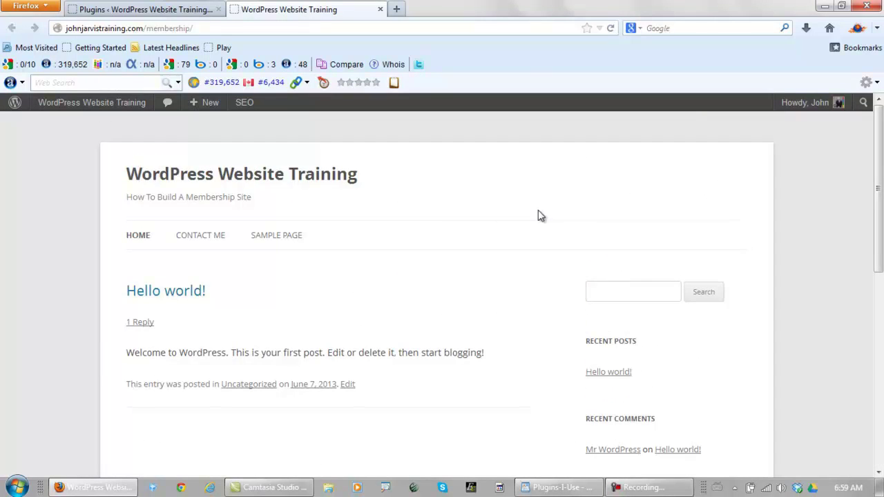
scroll(559, 211, down, 5)
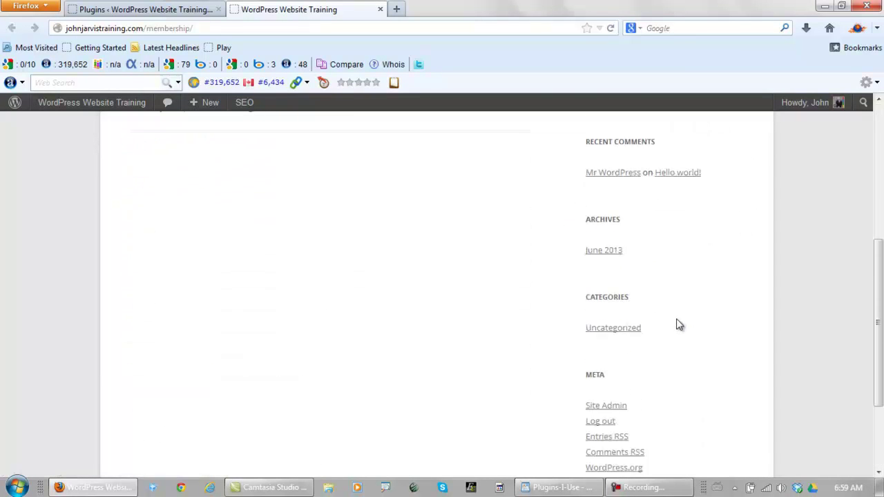
scroll(676, 330, down, 2)
scroll(671, 332, up, 8)
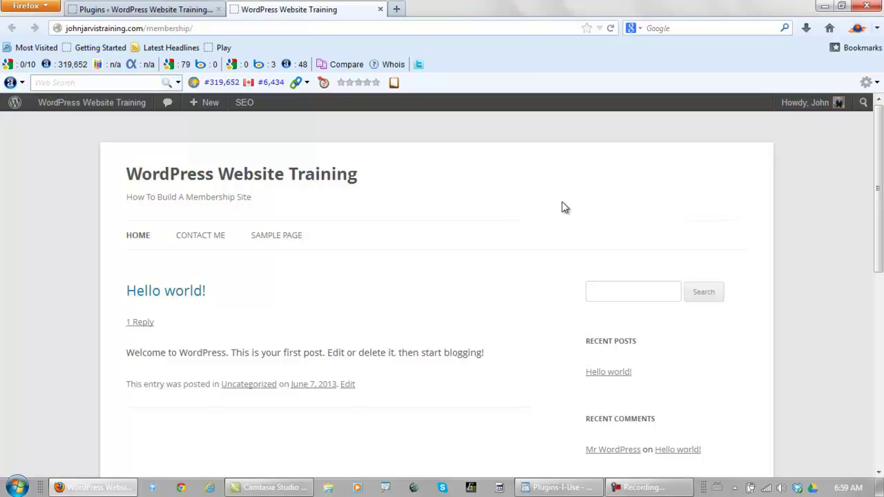
click(145, 10)
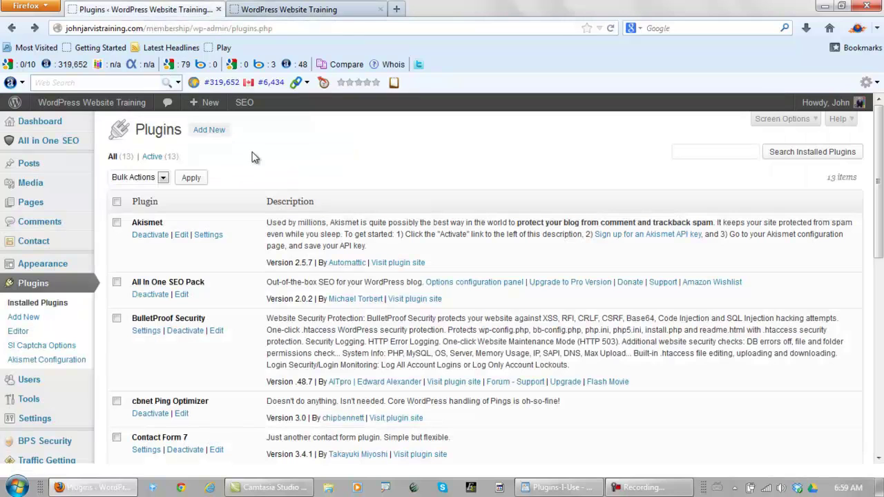
- Remove the Search widget from the Main Sidebar and reload the homepage to check it
mouse_move(31, 263)
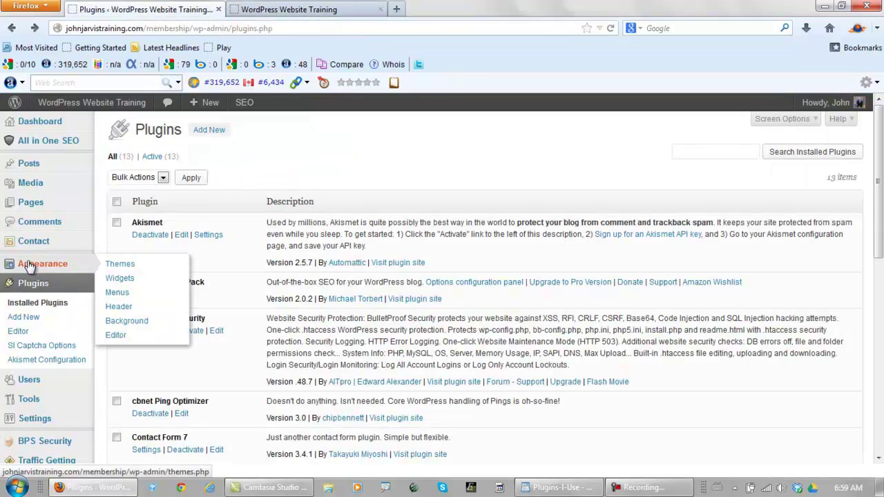
click(129, 278)
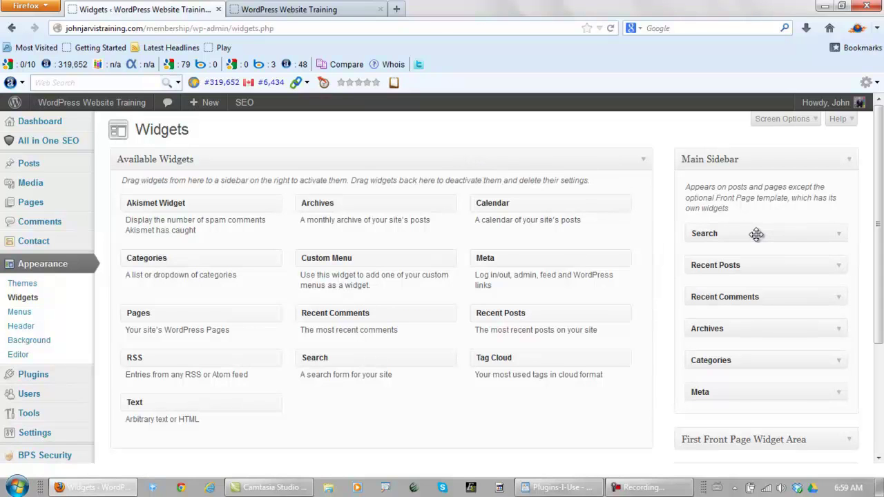
drag(756, 234, 287, 248)
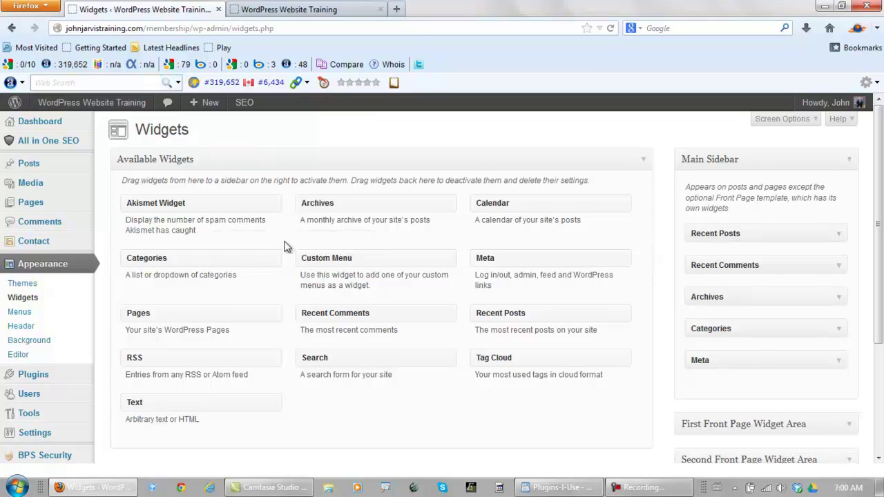
click(334, 14)
click(611, 29)
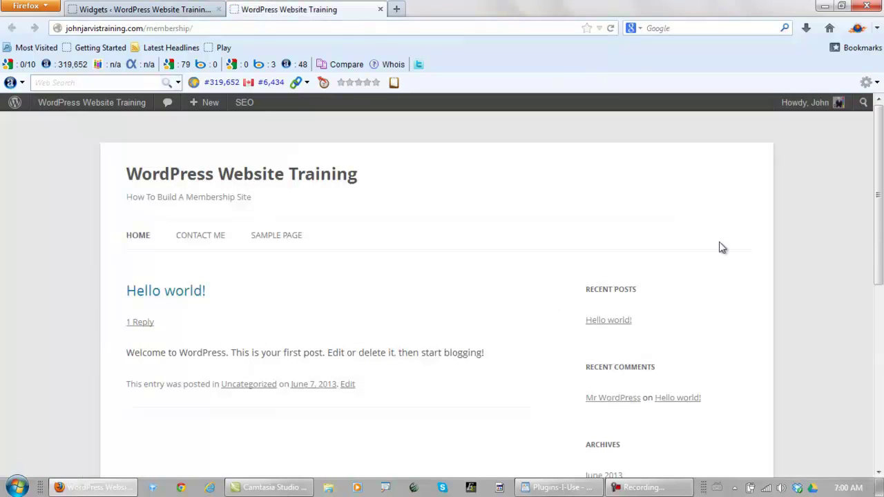
click(182, 11)
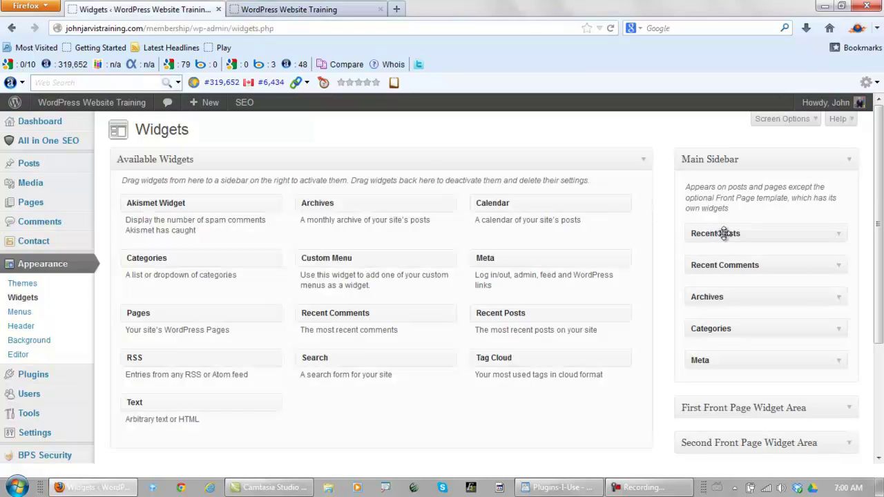
- Remove Recent Posts, Recent Comments, Archives, Categories and Meta widgets, then reload the homepage
drag(726, 232, 242, 229)
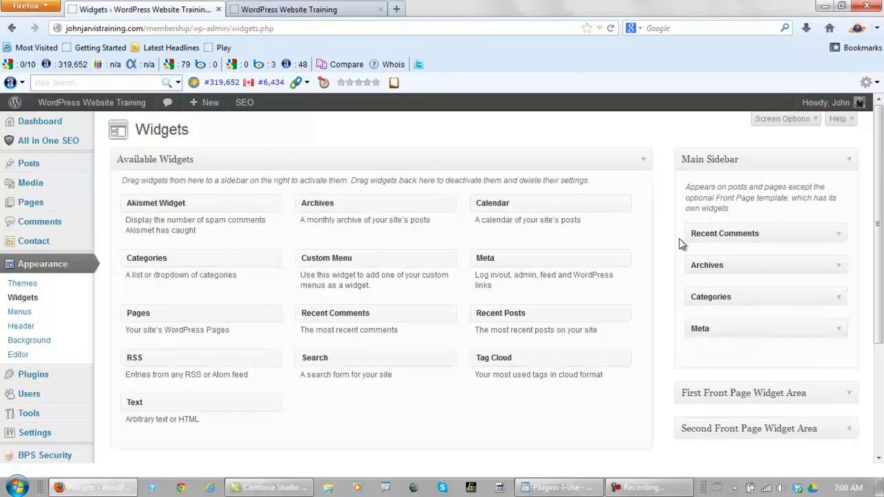
drag(722, 230, 312, 221)
drag(742, 235, 332, 241)
drag(726, 239, 332, 240)
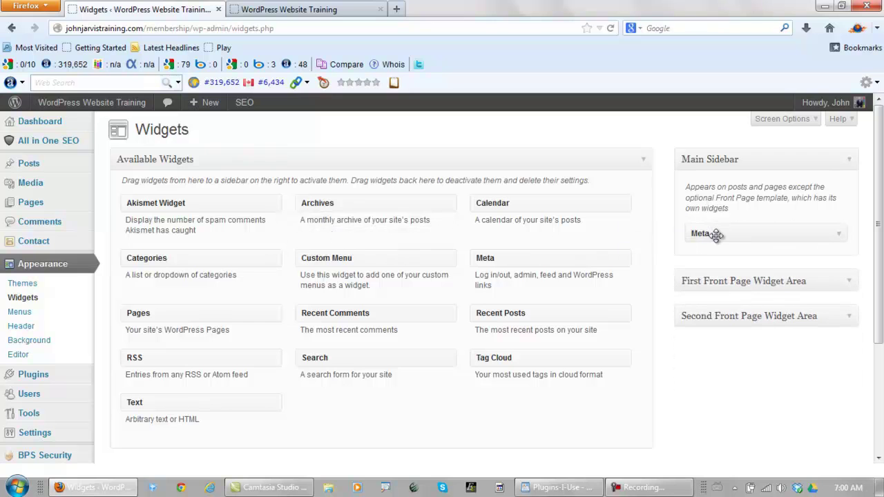
drag(718, 234, 342, 244)
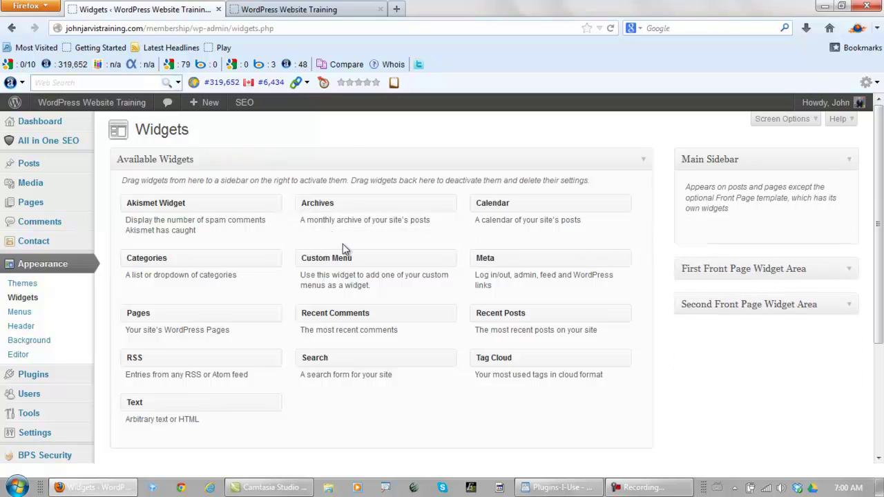
click(307, 9)
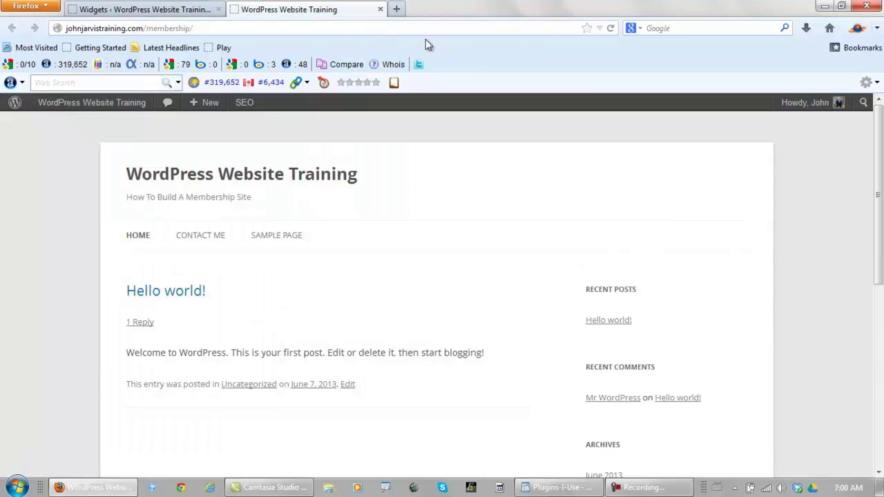
click(610, 29)
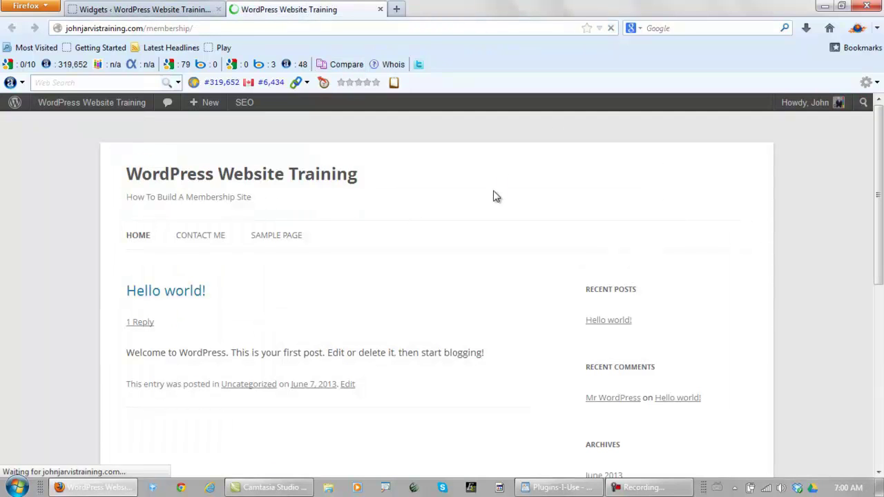
scroll(493, 211, down, 3)
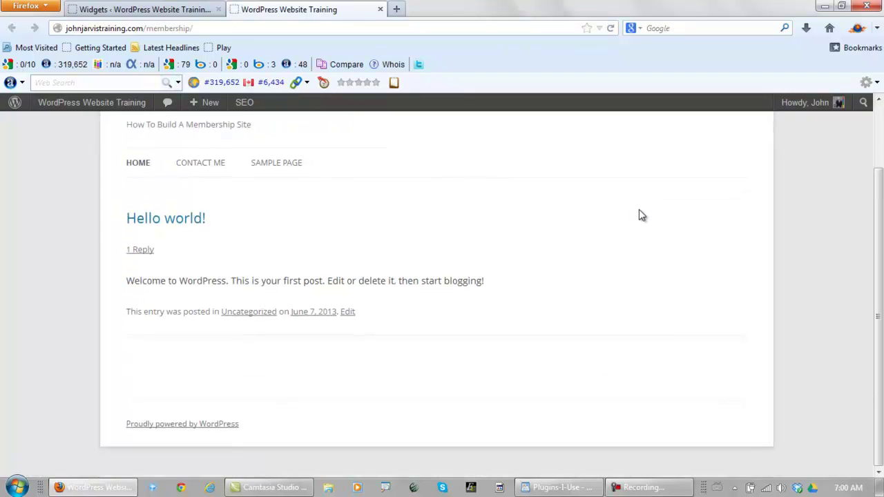
scroll(610, 302, up, 3)
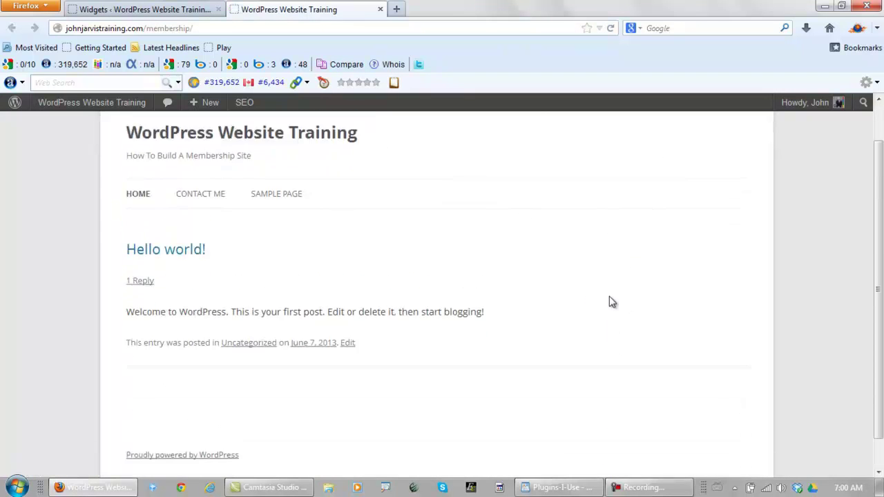
- Search the plugin directory for 'FeedJit', then install and activate Feedjit Widget 0.2
click(155, 10)
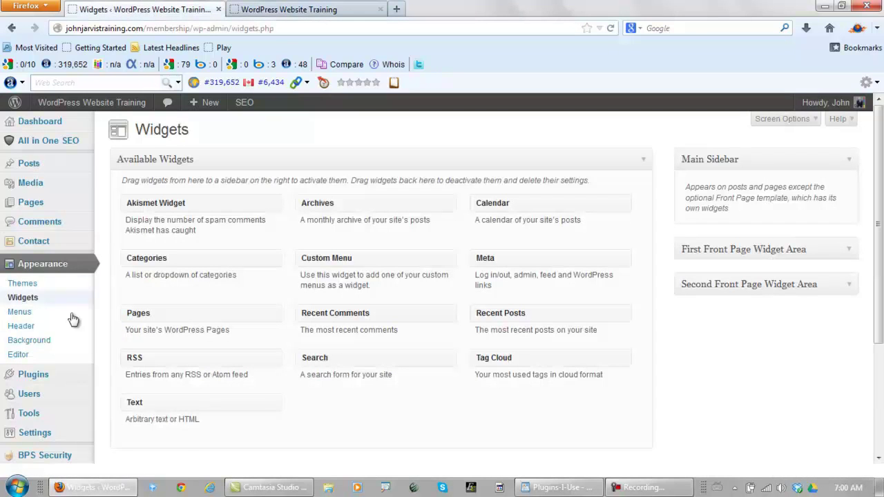
mouse_move(54, 378)
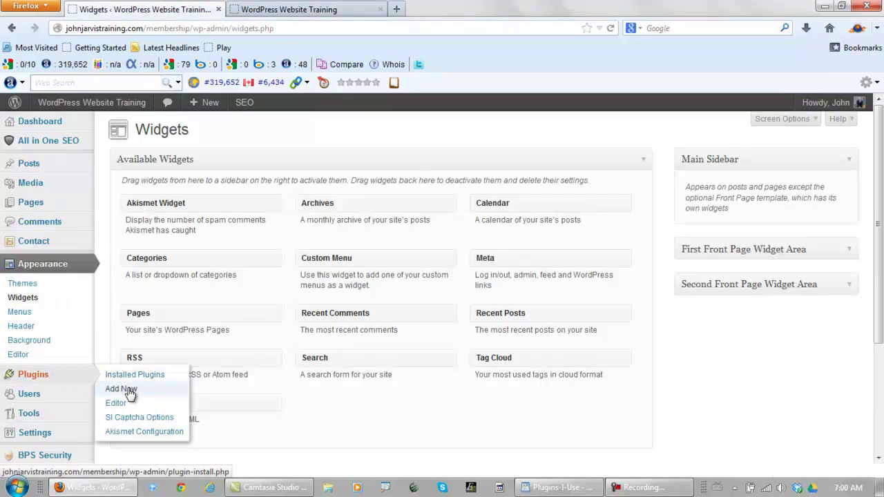
click(129, 391)
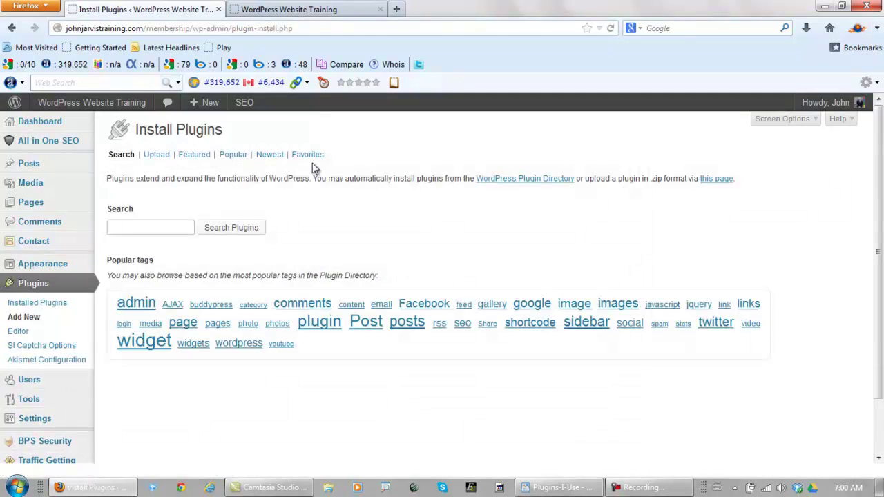
text(FeedJit)
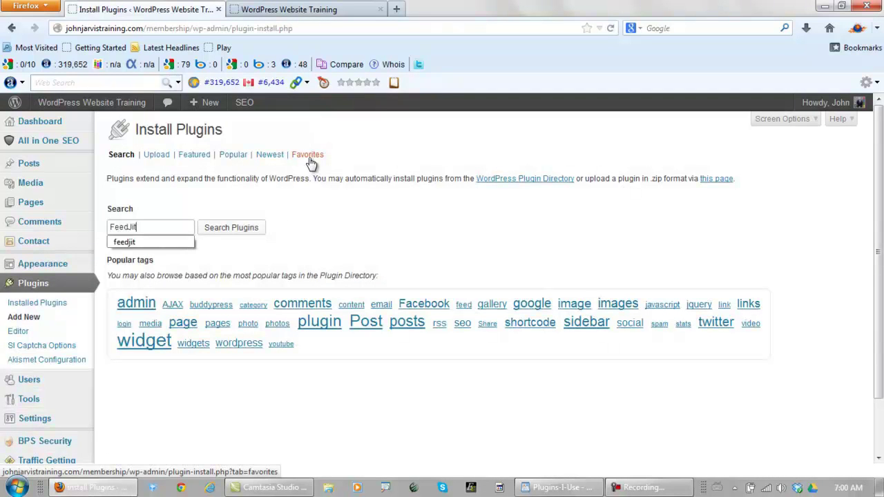
click(143, 242)
click(255, 228)
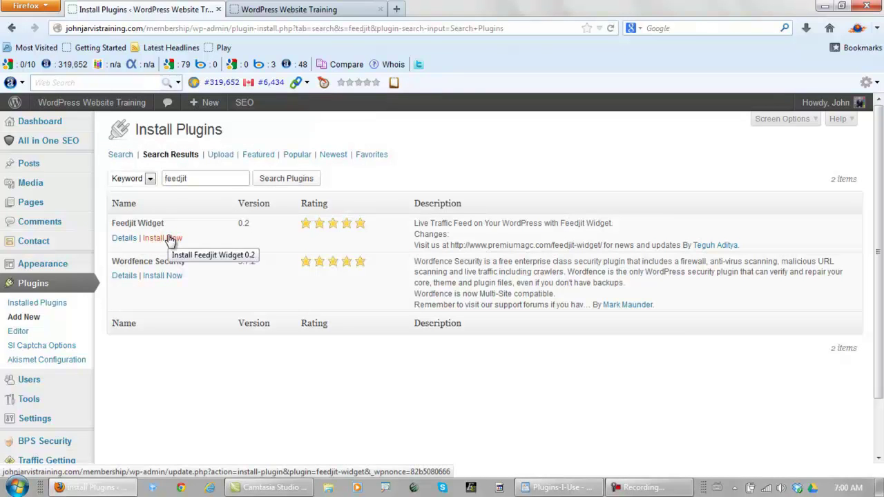
click(171, 239)
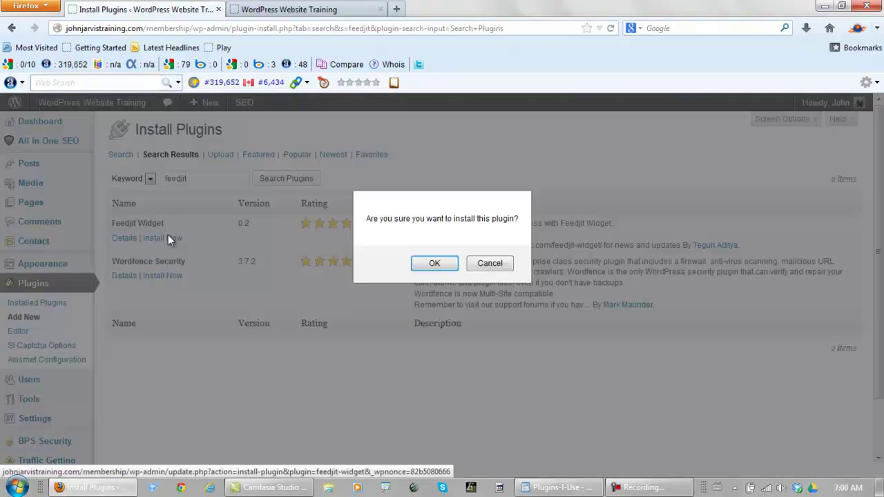
click(422, 265)
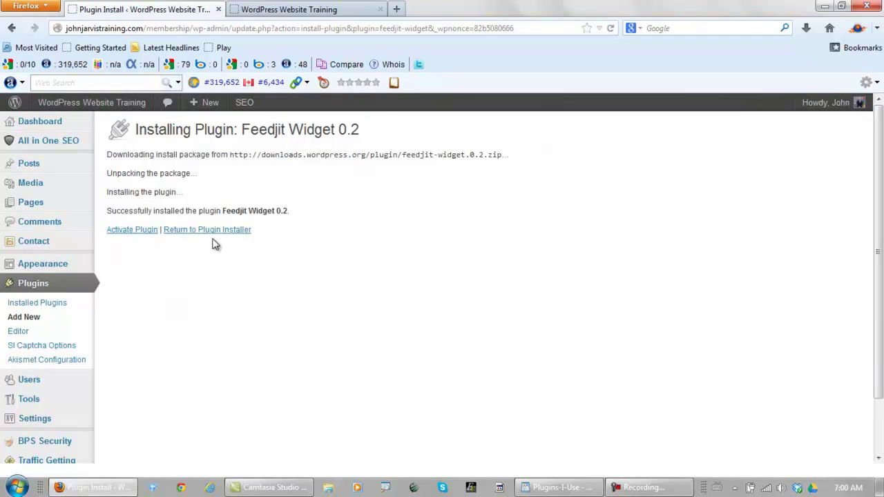
click(143, 231)
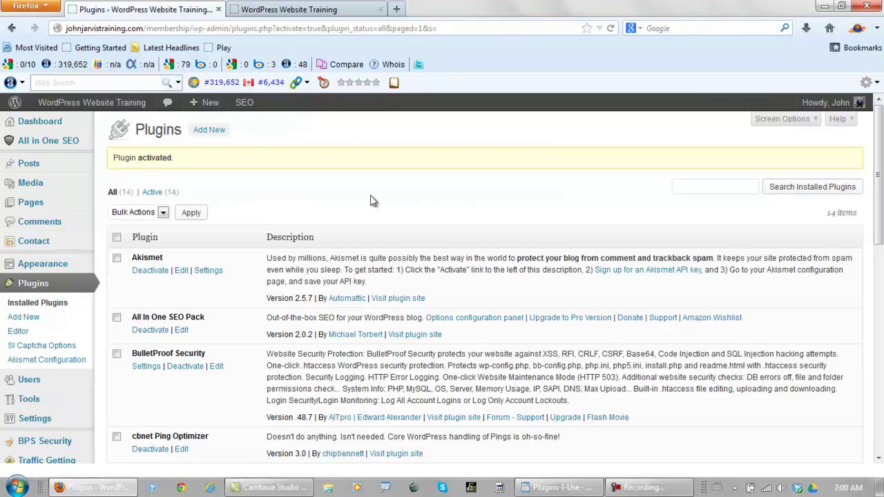
- Add the Feedjit Widget to the Main Sidebar as Live Traffic Feed, width 160, background FFFFFF
scroll(371, 200, down, 2)
mouse_move(55, 194)
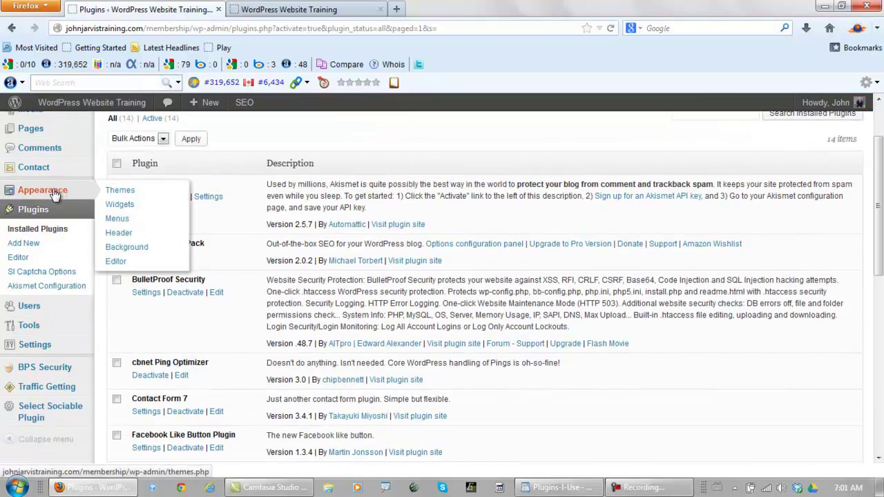
click(122, 204)
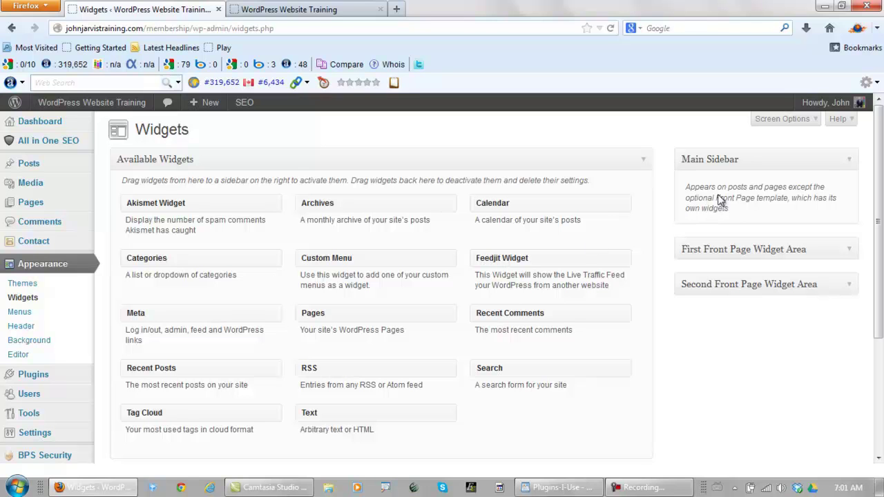
drag(500, 259, 721, 209)
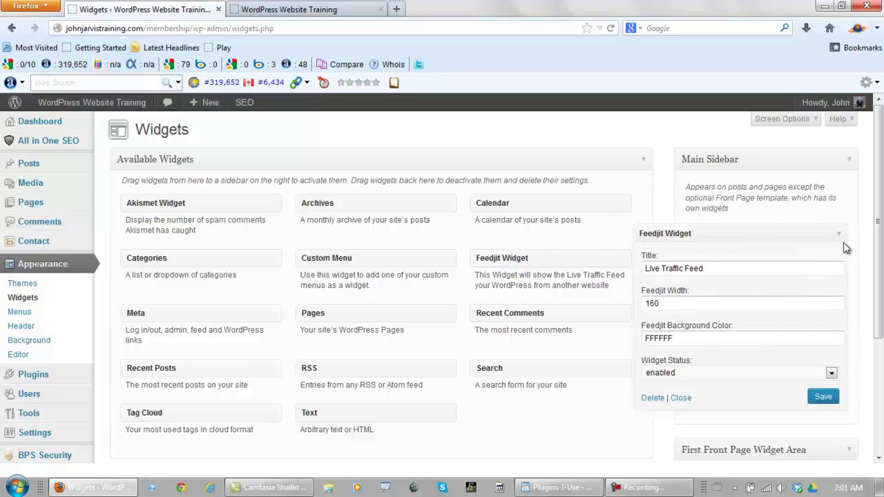
scroll(767, 269, down, 1)
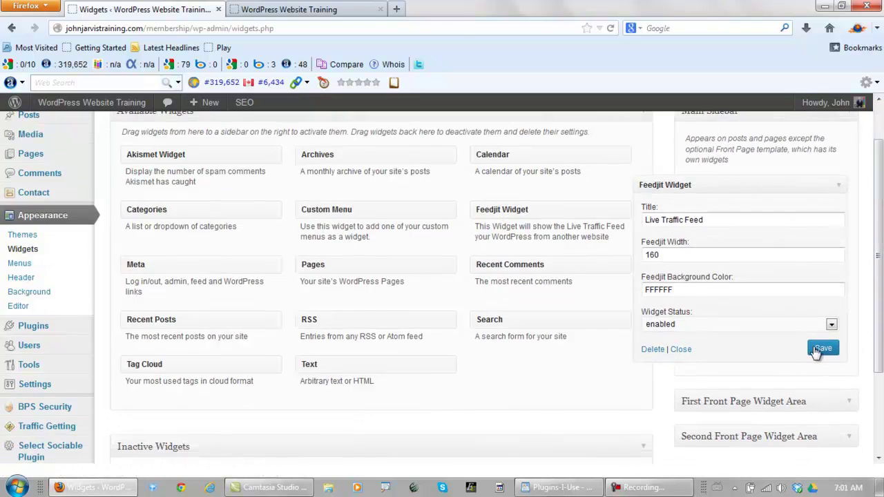
click(822, 349)
click(680, 350)
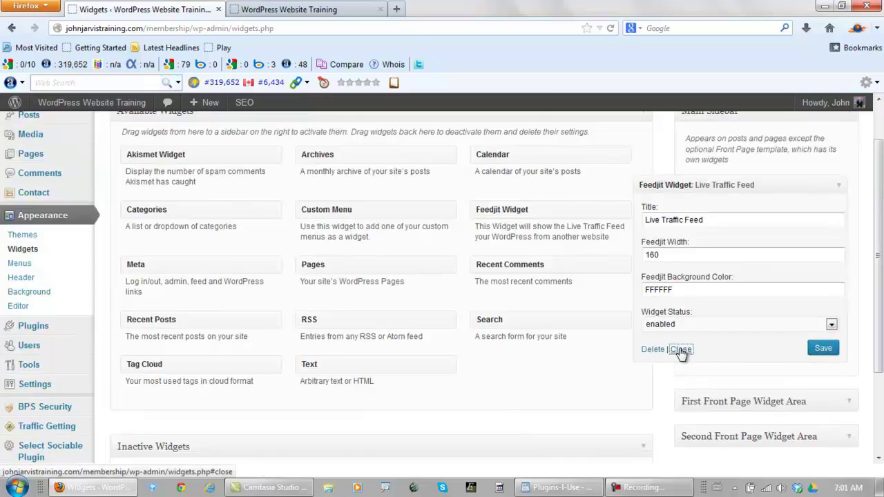
- Reload the site's front page and scroll down to the new Live Traffic Feed sidebar
click(311, 10)
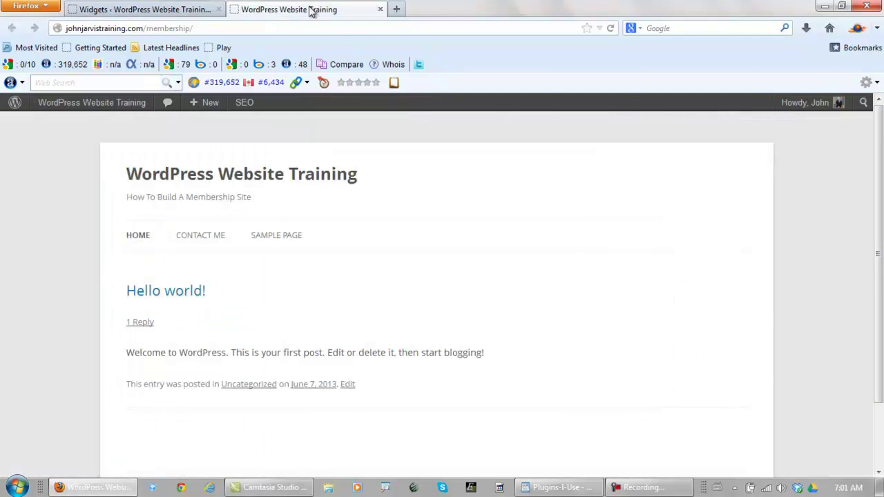
click(611, 29)
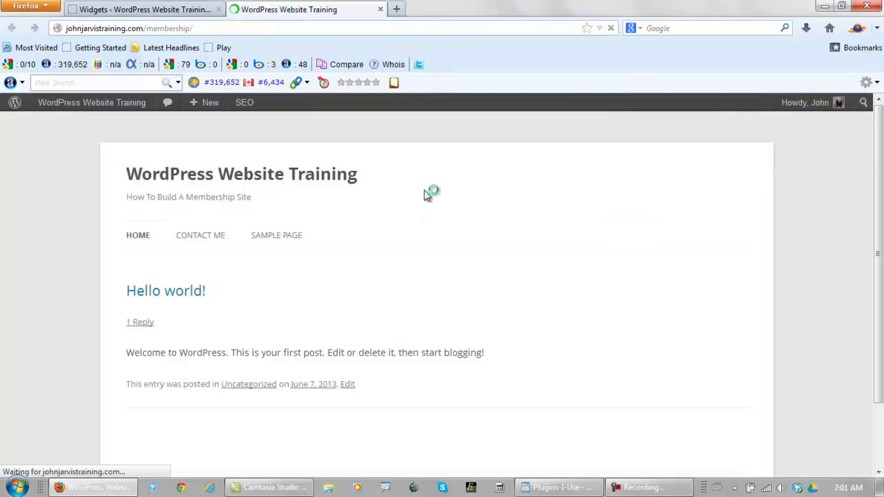
scroll(526, 210, down, 2)
scroll(527, 211, down, 2)
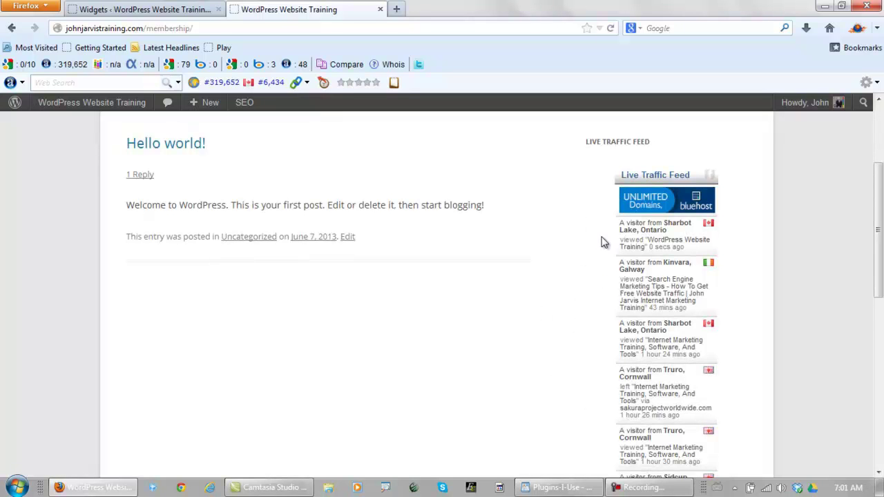
scroll(598, 272, down, 2)
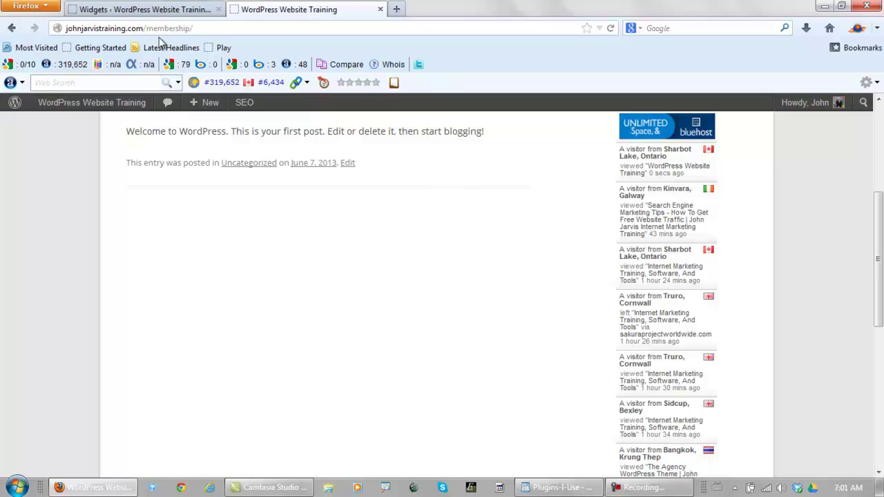
scroll(487, 178, down, 2)
scroll(489, 187, down, 7)
- Open Feedjit's real-time view of recent visitors, then go back to the Widgets page
click(651, 291)
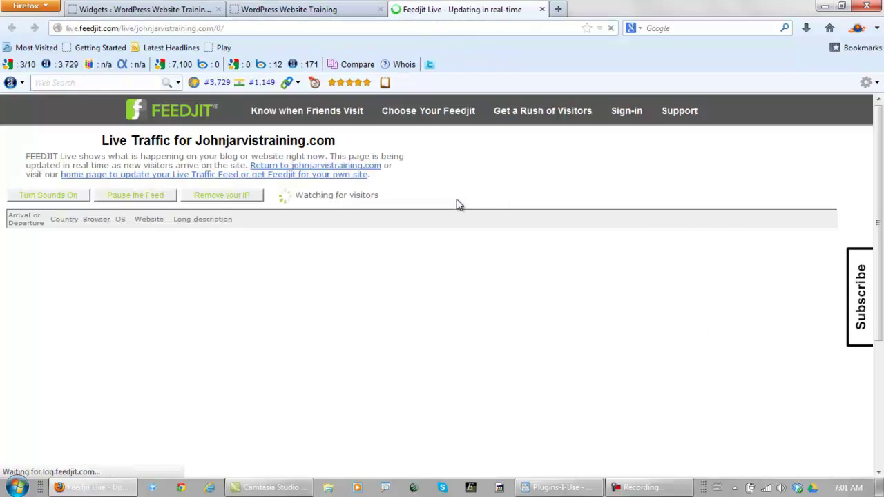
scroll(470, 196, down, 2)
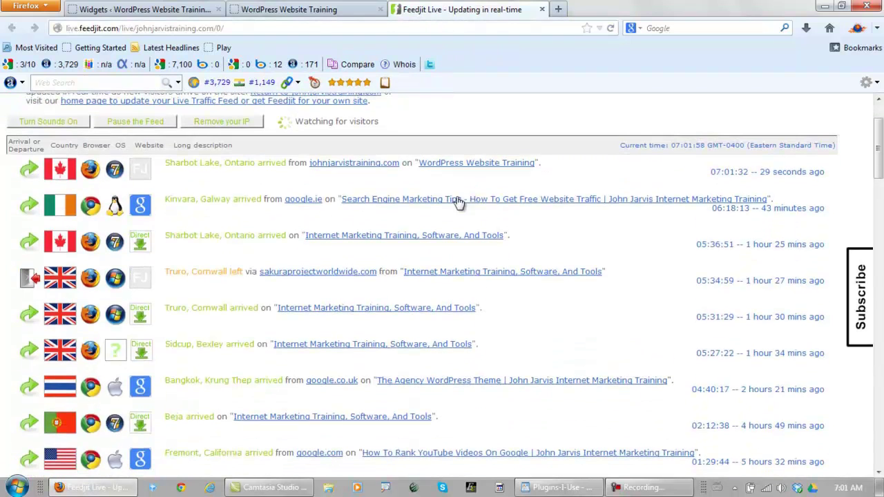
scroll(188, 276, down, 6)
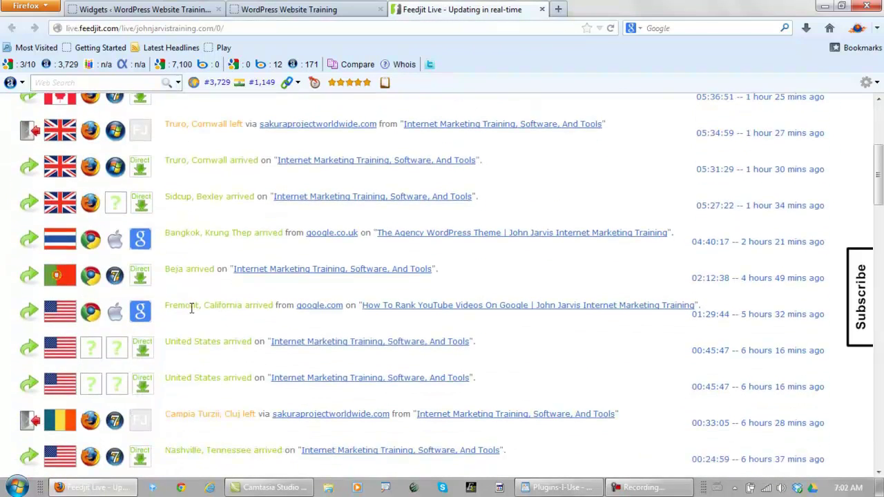
scroll(193, 314, up, 8)
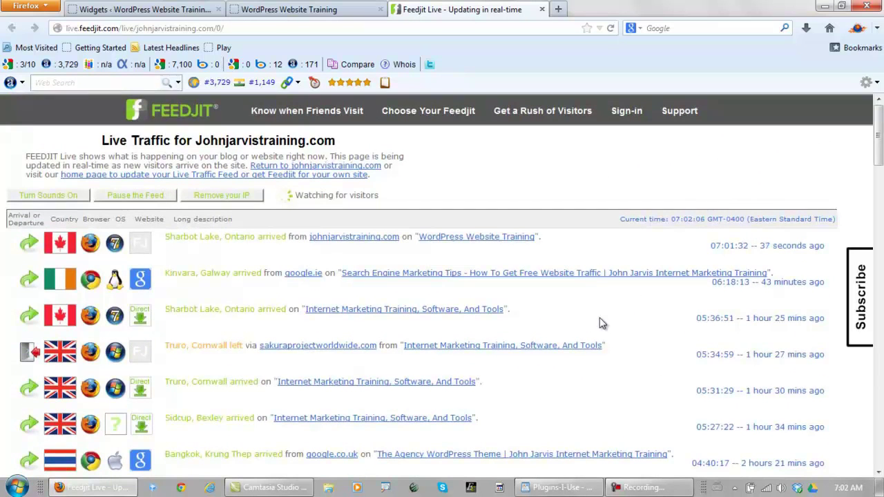
click(166, 8)
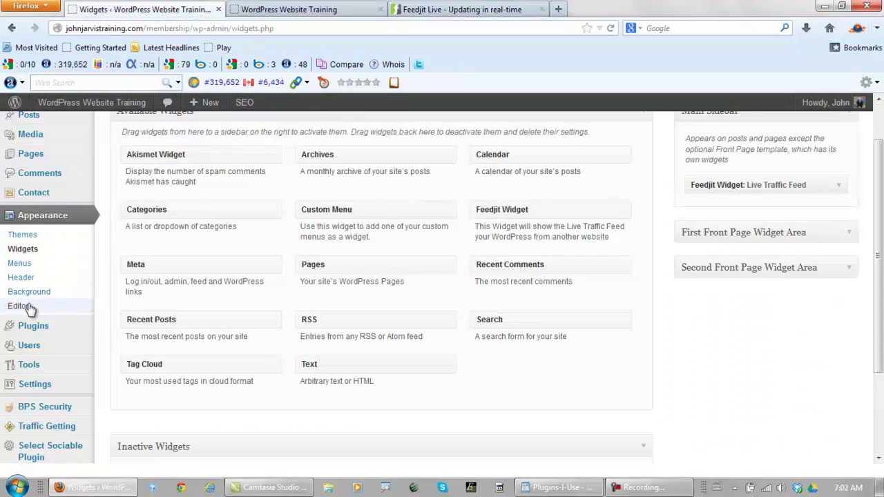
- Show the installed plugins list and copy 'Google Privacy Policy' from the WordPad checklist
mouse_move(30, 328)
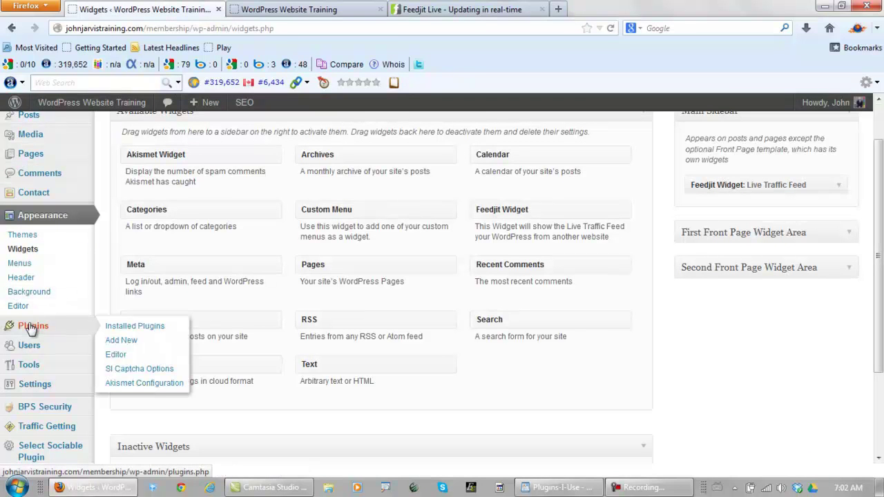
click(123, 335)
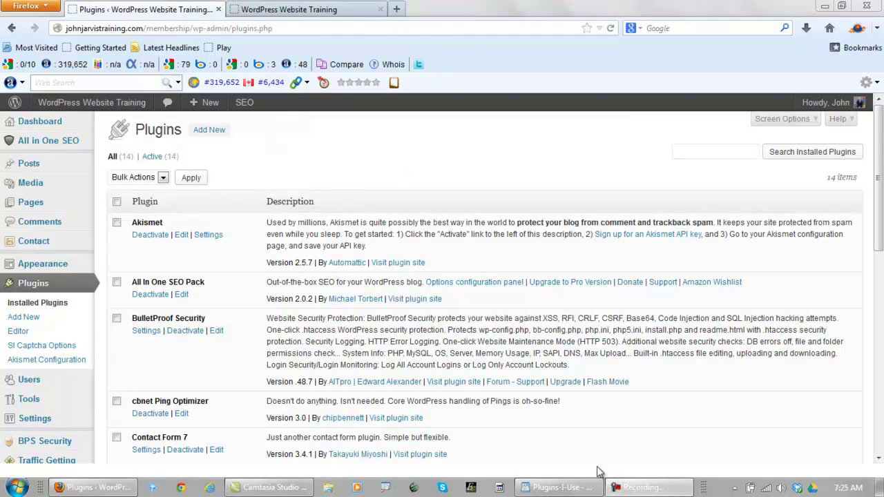
click(579, 489)
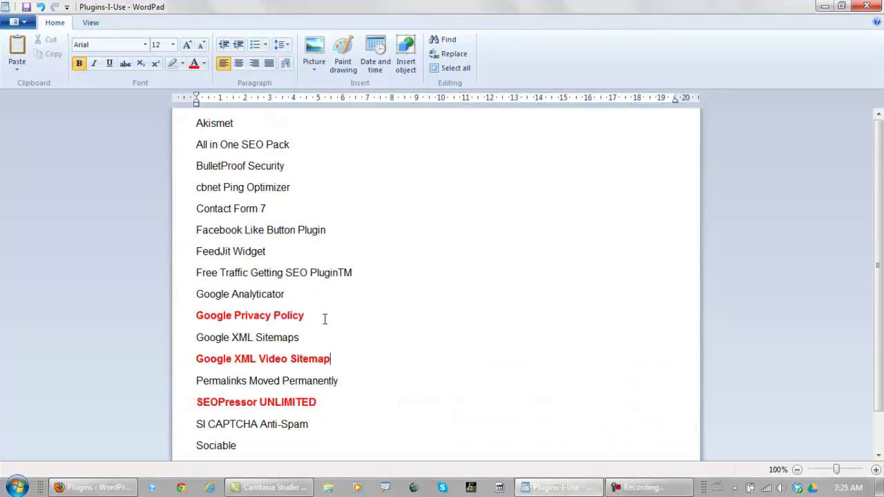
drag(317, 321, 173, 316)
key(ctrl+c)
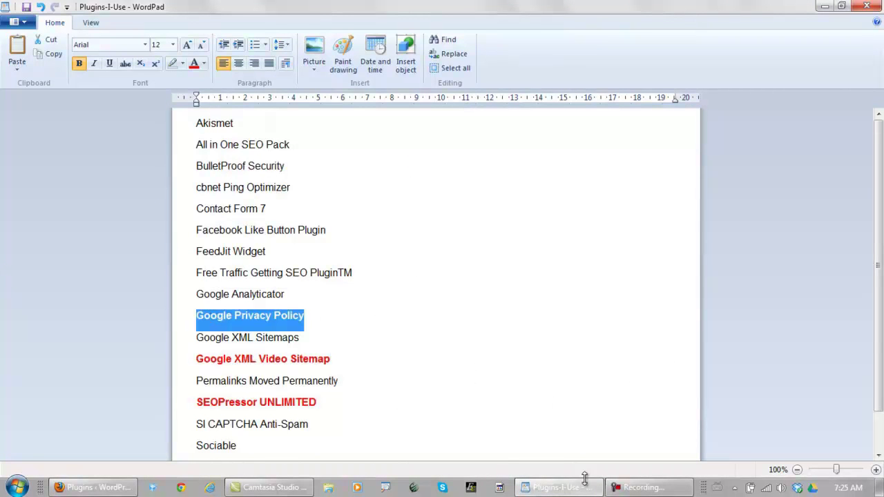
click(567, 489)
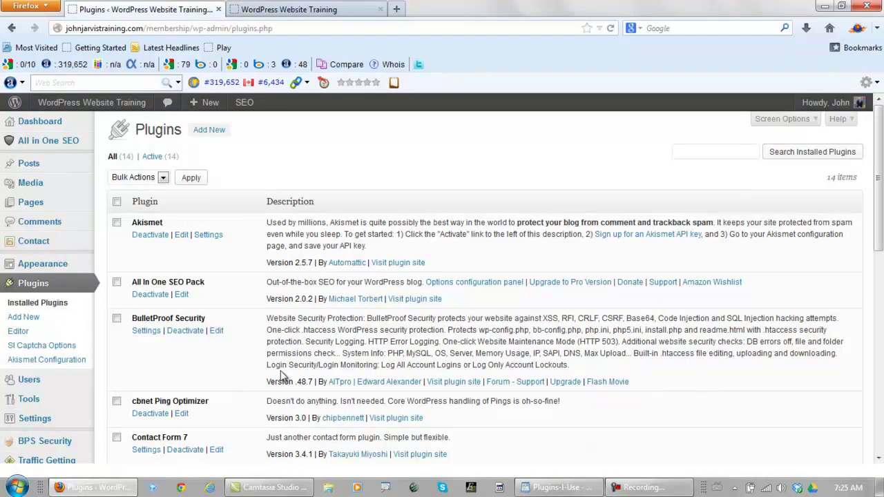
- Search the plugin directory for the pasted 'Google Privacy Policy' and install version 1.0
click(215, 136)
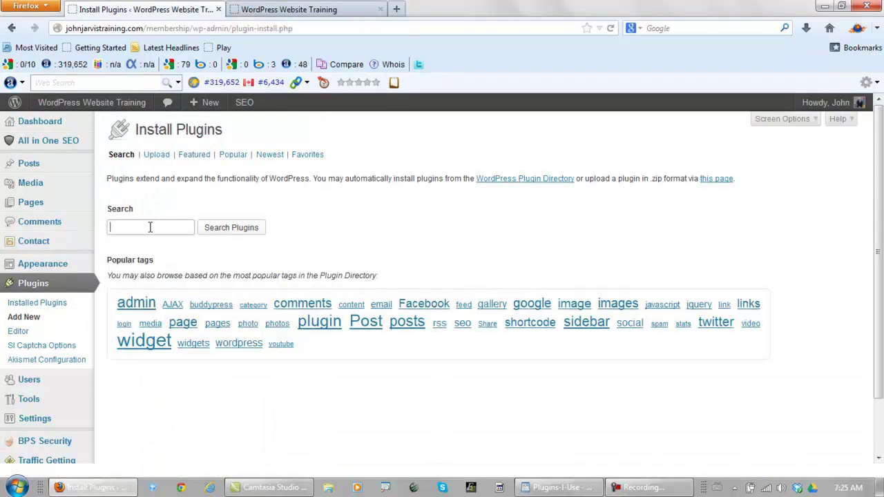
key(ctrl+v)
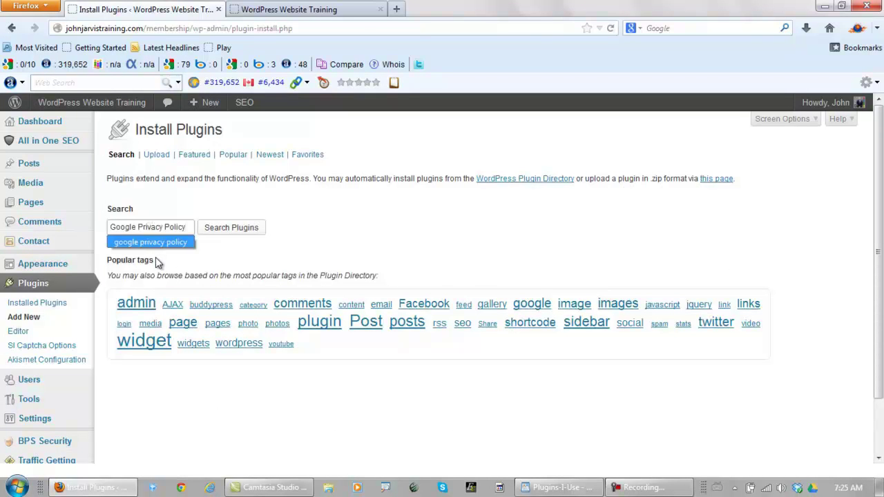
click(159, 243)
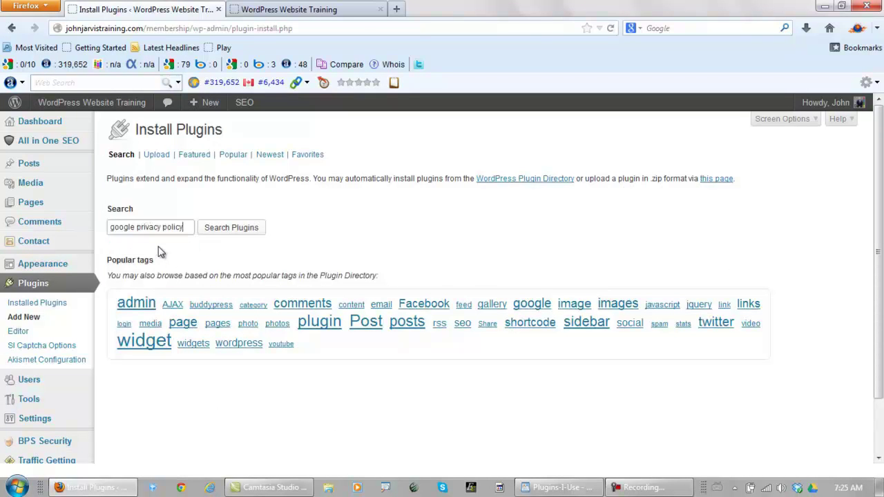
click(227, 233)
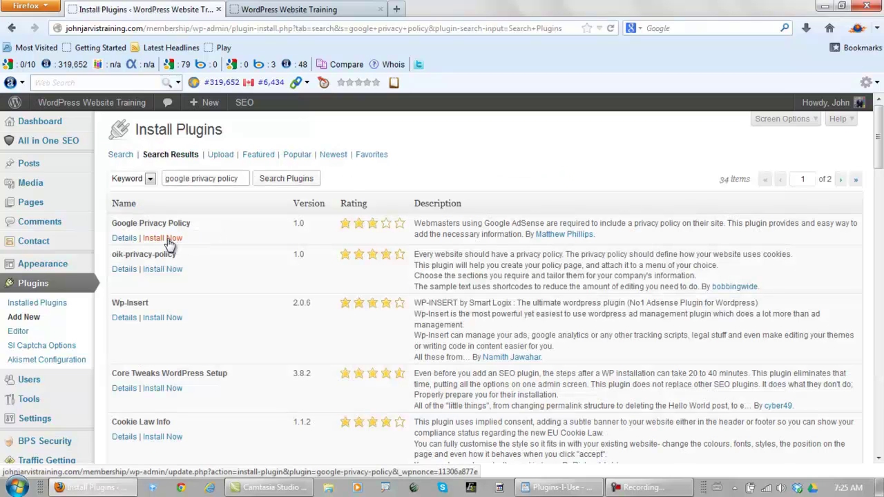
click(167, 238)
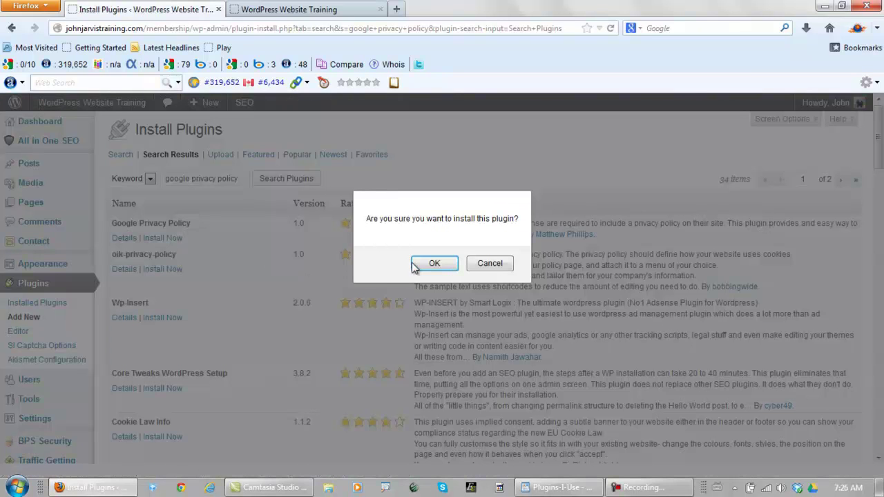
click(434, 263)
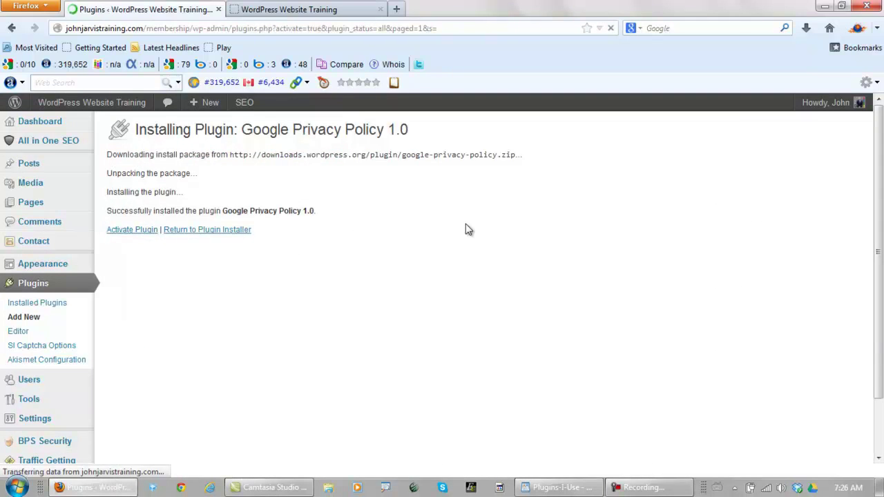
- Open Settings > Google Privacy Policy and copy its <!-- googleprivacypolicy --> snippet
scroll(288, 241, down, 6)
mouse_move(29, 198)
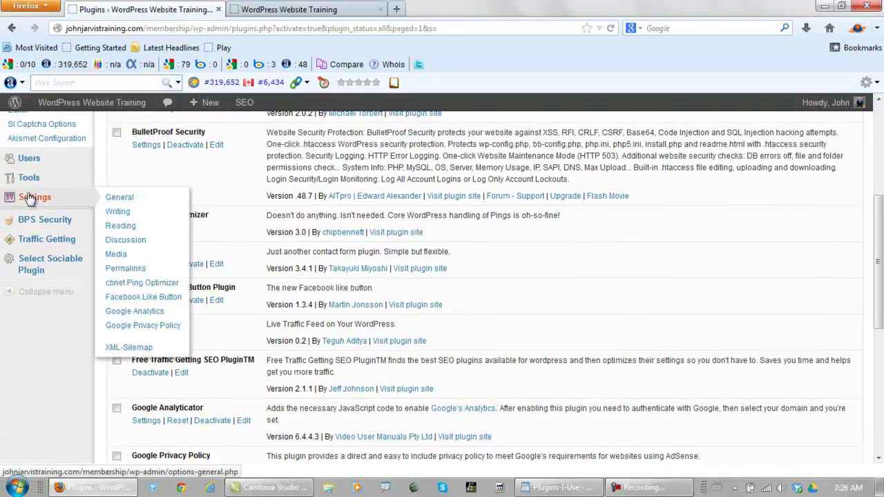
click(135, 327)
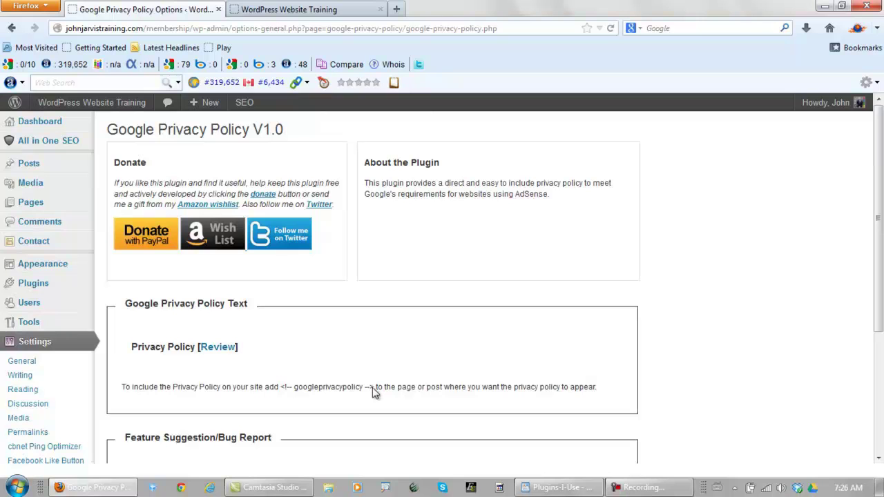
drag(373, 388, 295, 390)
right_click(298, 391)
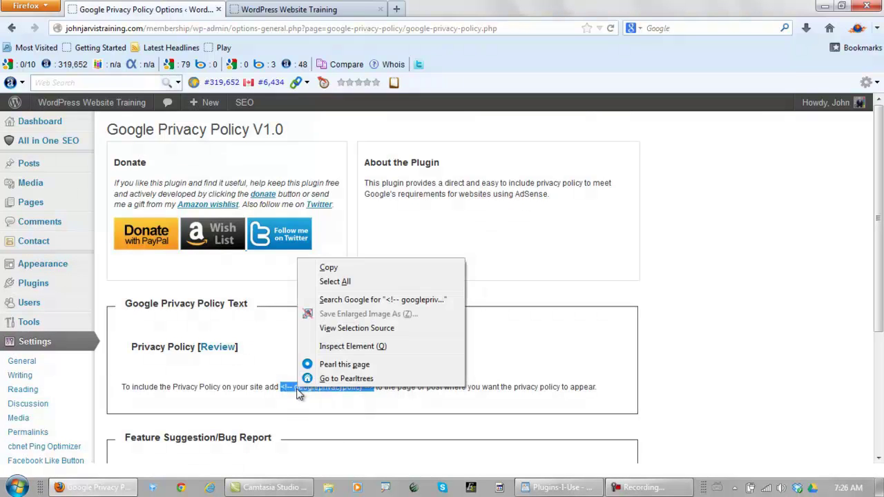
click(329, 268)
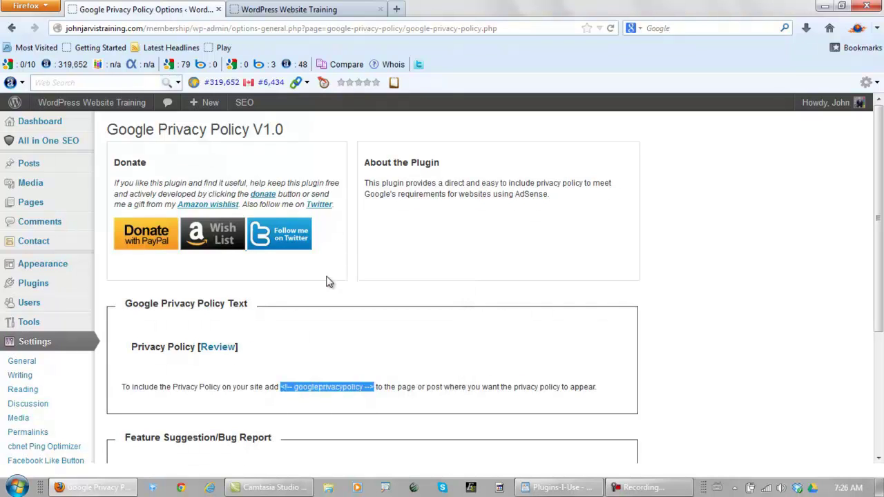
click(338, 315)
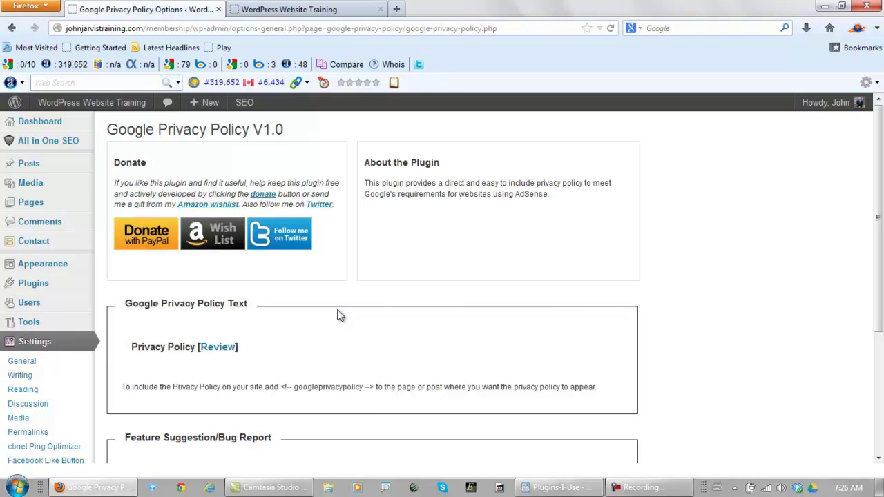
- Create a new page titled 'My Privacy Policy' and publish it with an empty body
mouse_move(42, 207)
click(126, 219)
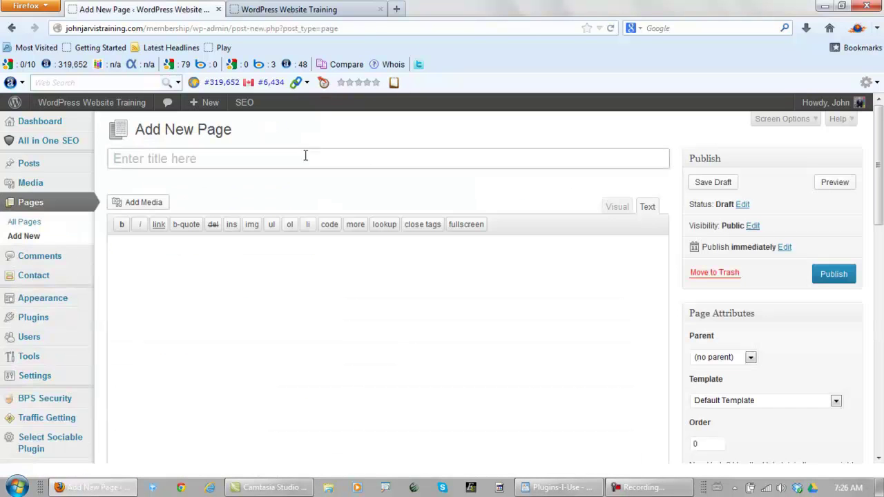
text(My Priv)
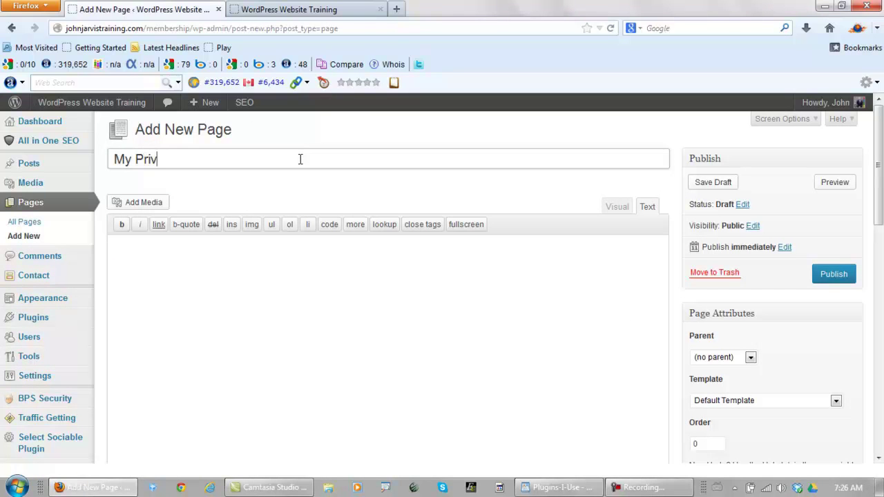
text(acy Policy)
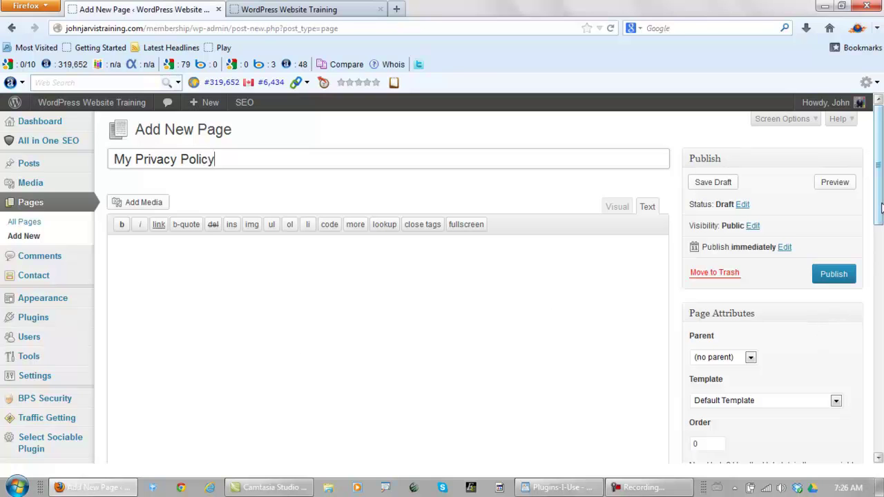
drag(880, 210, 880, 258)
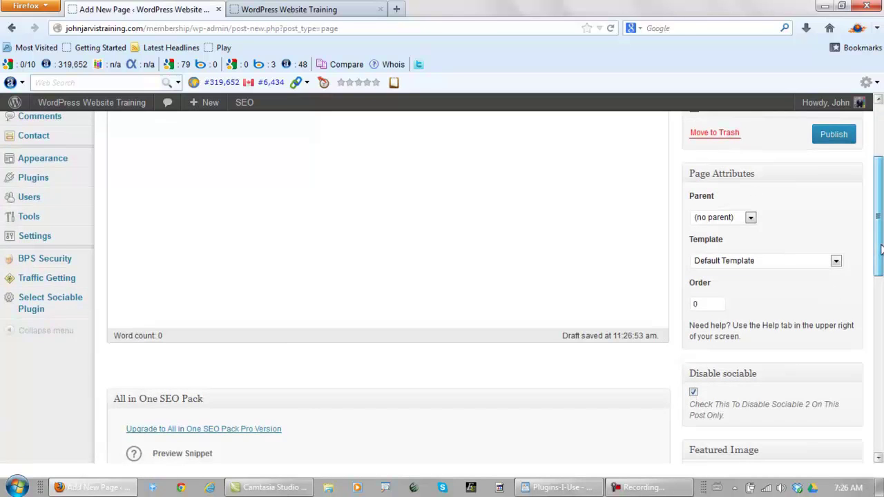
drag(881, 234, 882, 181)
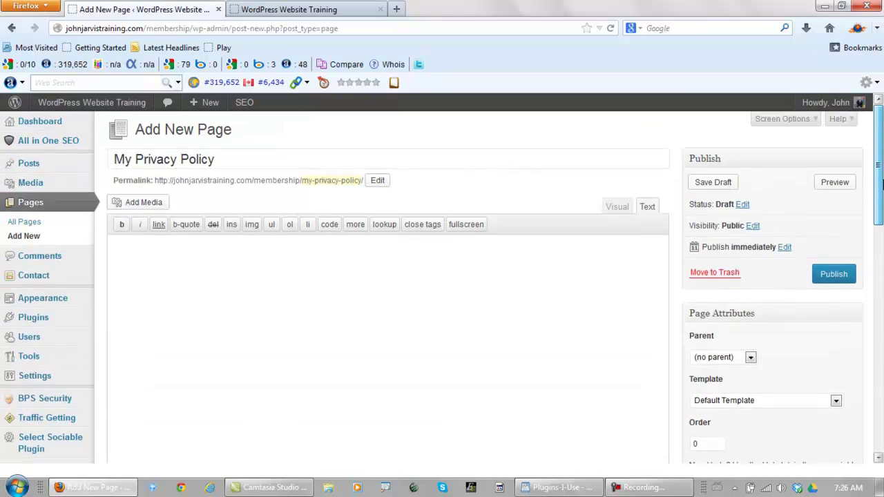
click(833, 274)
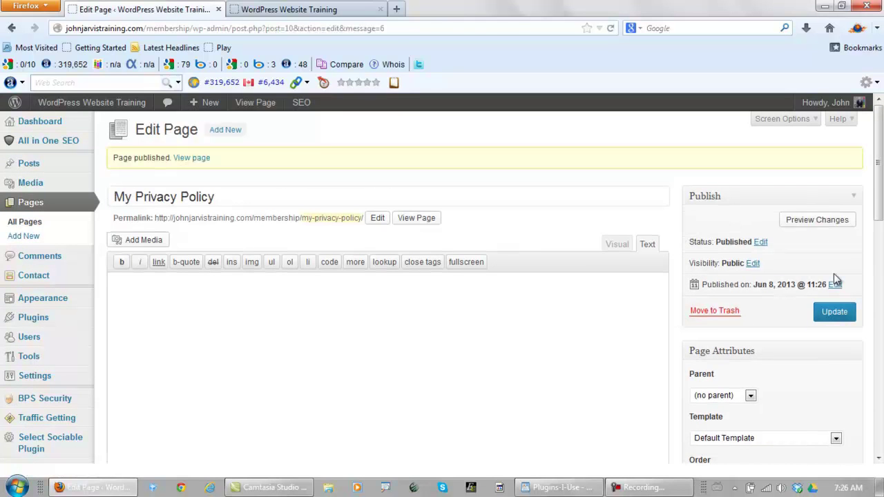
- Reload the live site and open the new My Privacy Policy page from its menu
click(319, 10)
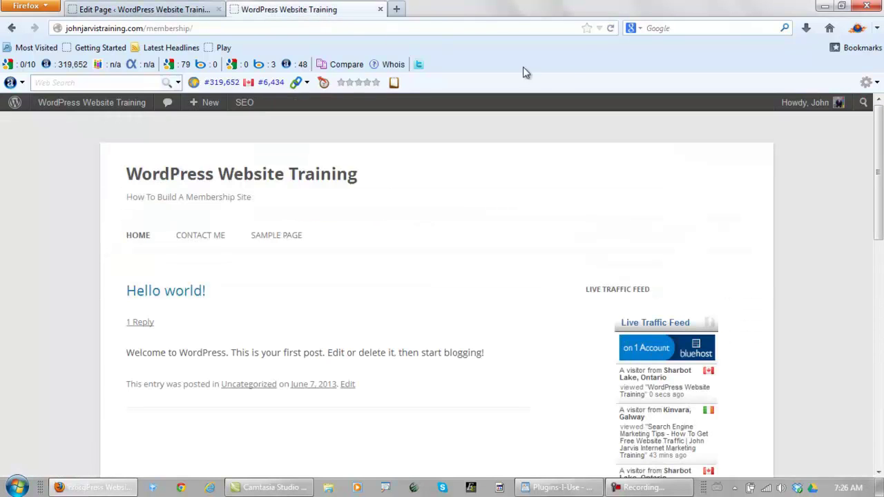
click(610, 29)
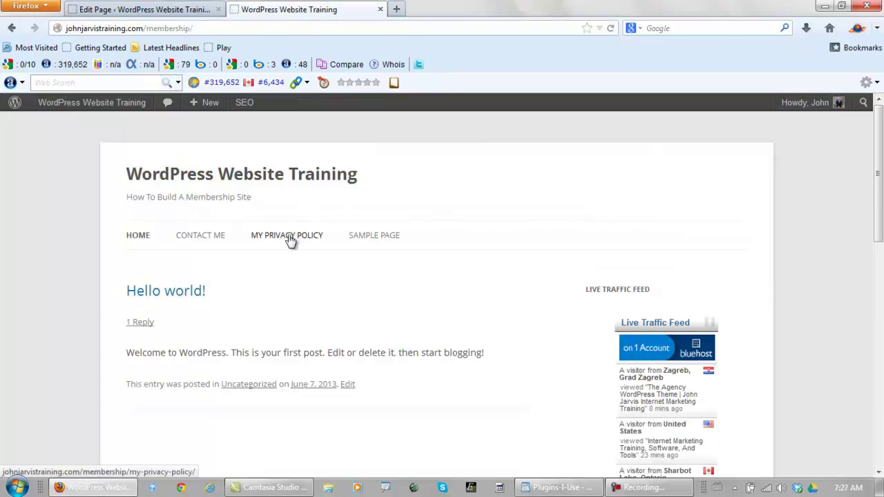
click(290, 238)
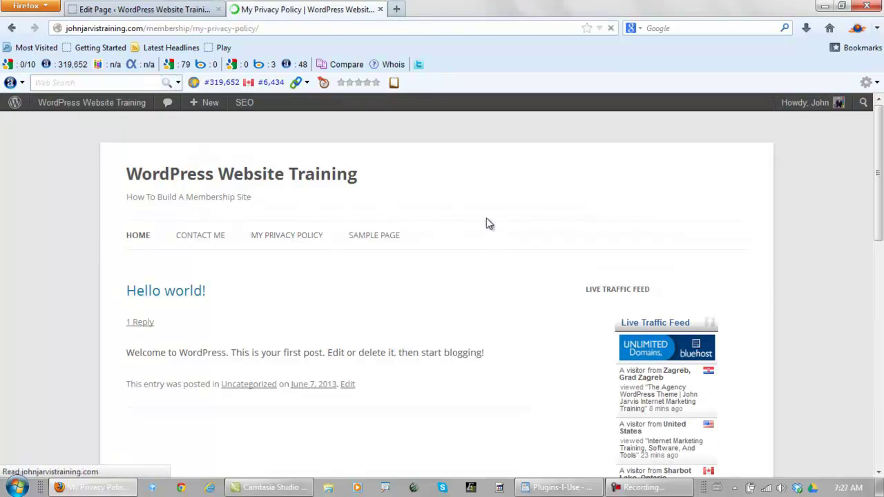
scroll(455, 288, down, 5)
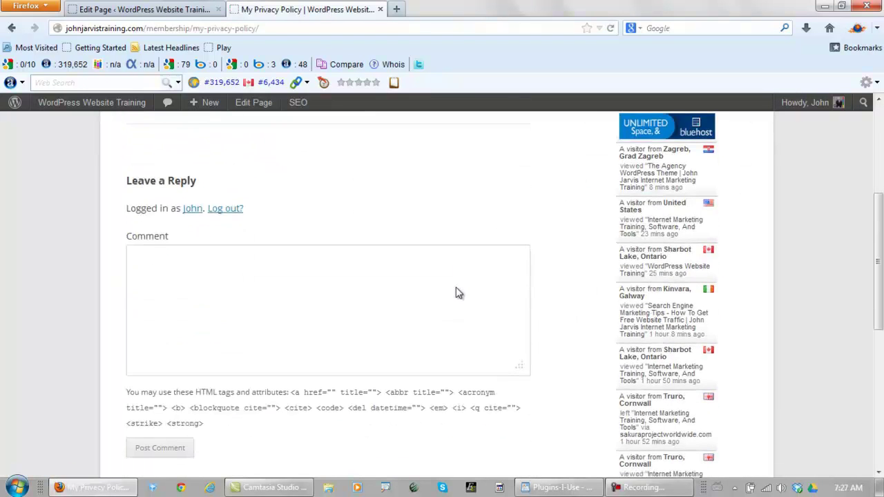
- Paste the googleprivacypolicy snippet into the My Privacy Policy page body and update it
scroll(456, 288, up, 4)
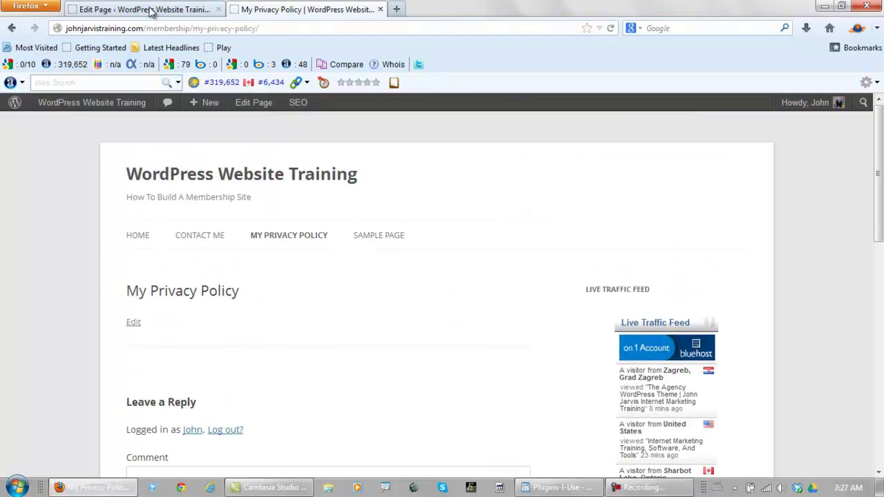
click(149, 11)
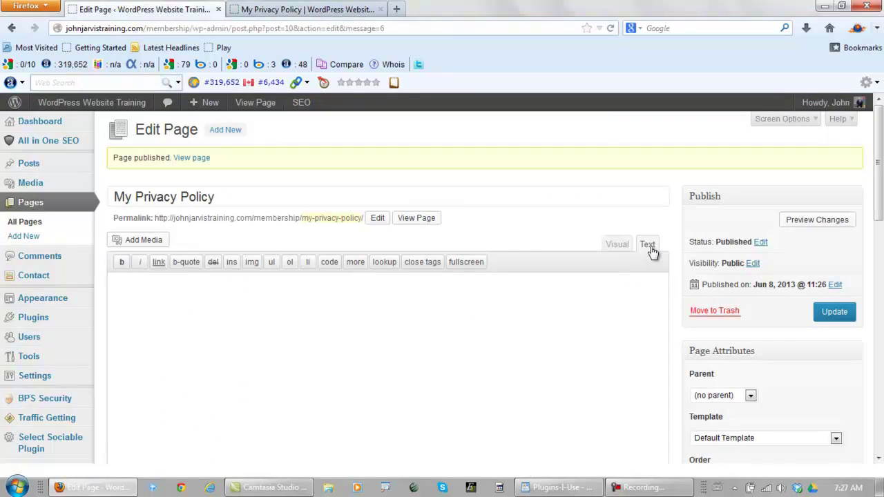
click(190, 291)
key(ctrl+v)
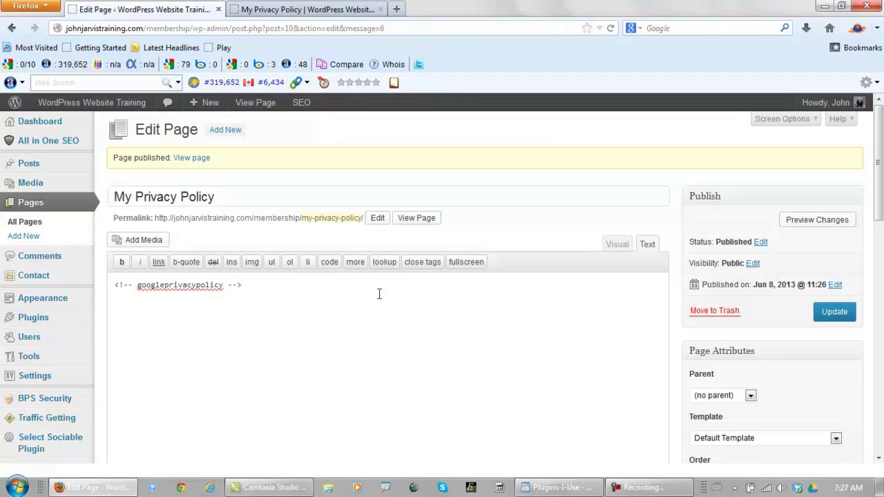
click(828, 311)
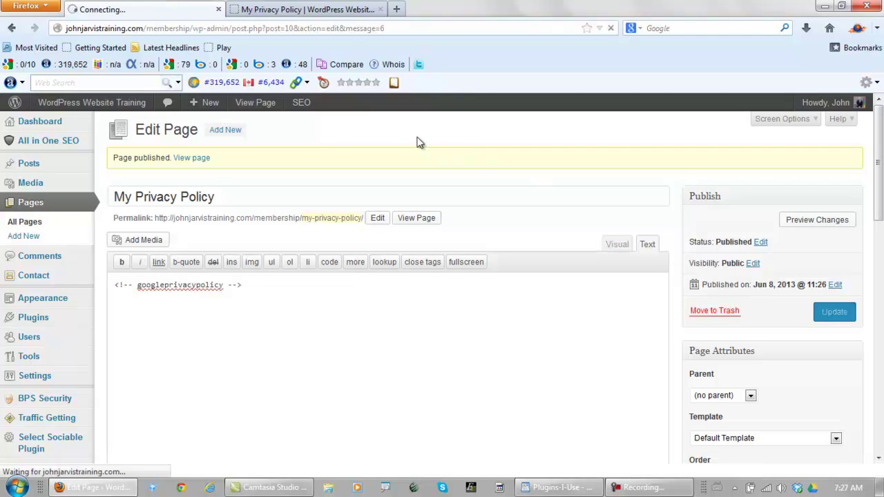
- Refresh the live My Privacy Policy page and read through the generated policy text
click(328, 11)
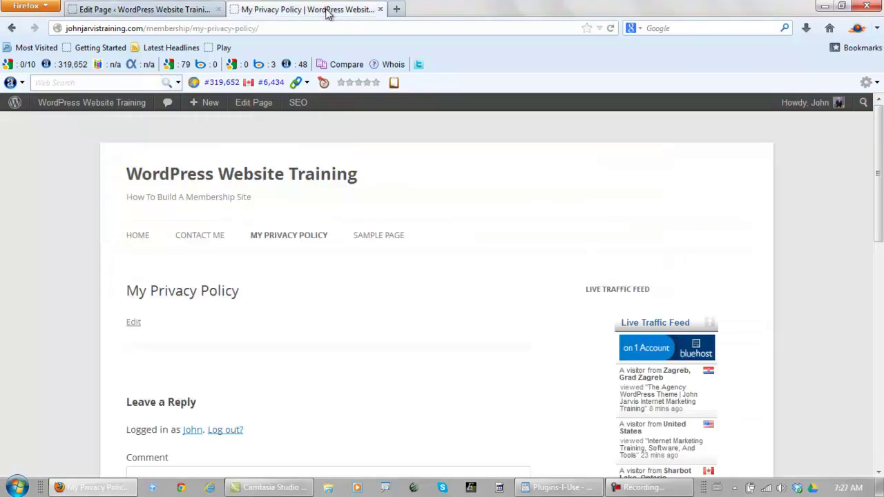
click(277, 238)
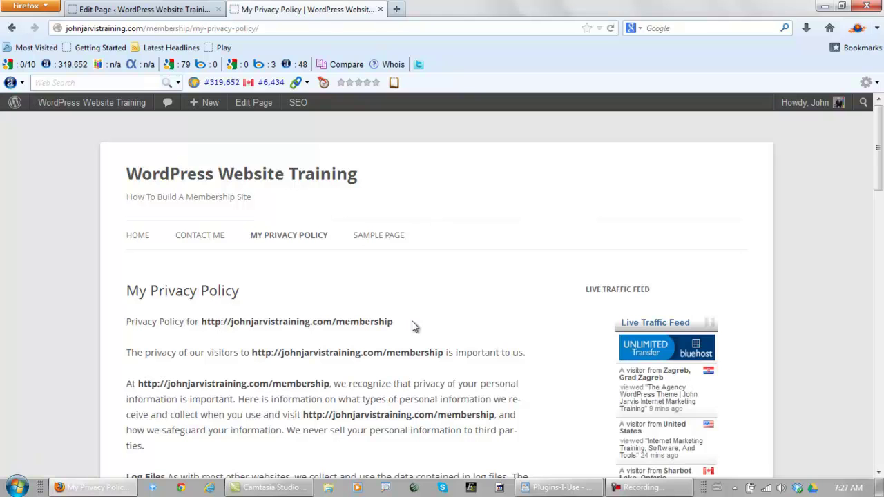
drag(395, 324, 127, 328)
click(114, 325)
scroll(409, 254, down, 2)
scroll(409, 254, down, 14)
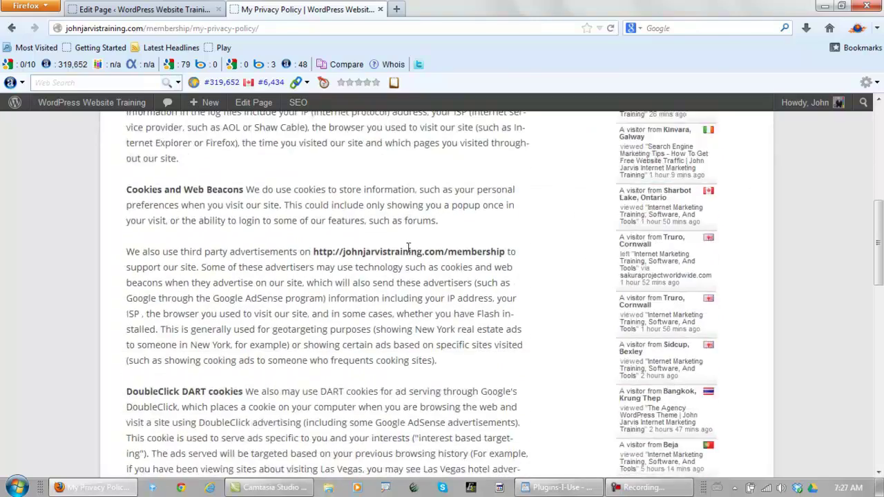
scroll(409, 250, down, 3)
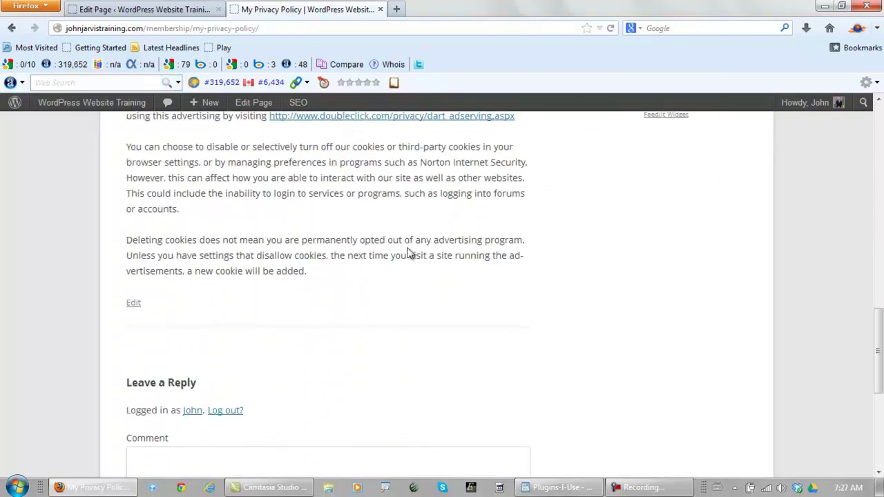
scroll(409, 252, up, 20)
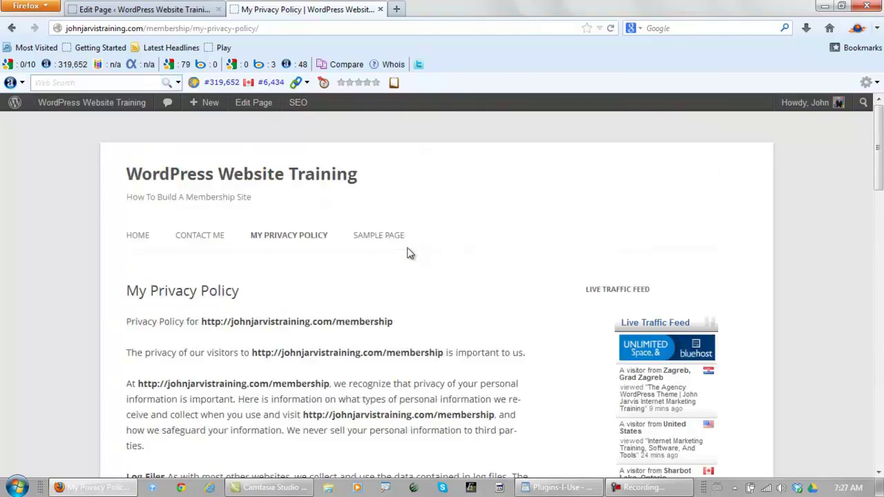
- Go to the installed plugins list and copy 'Google XML Video Sitemap' from the WordPad list
click(156, 10)
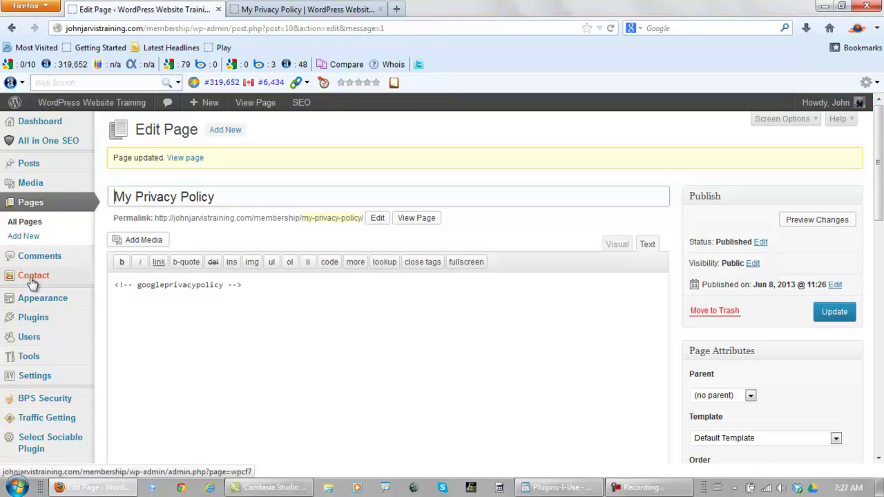
mouse_move(69, 322)
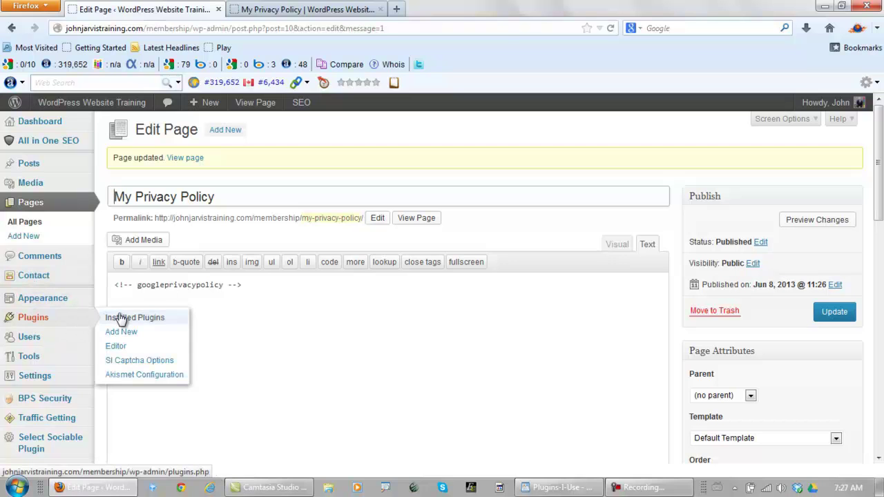
click(121, 317)
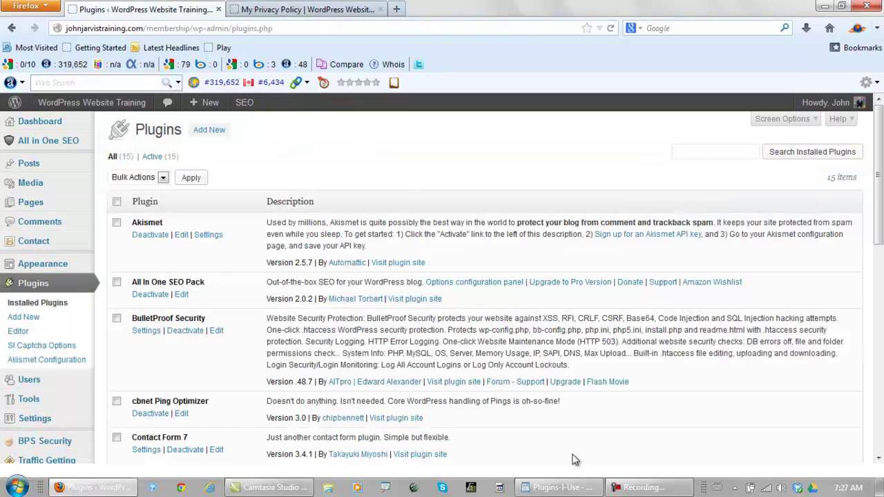
click(565, 488)
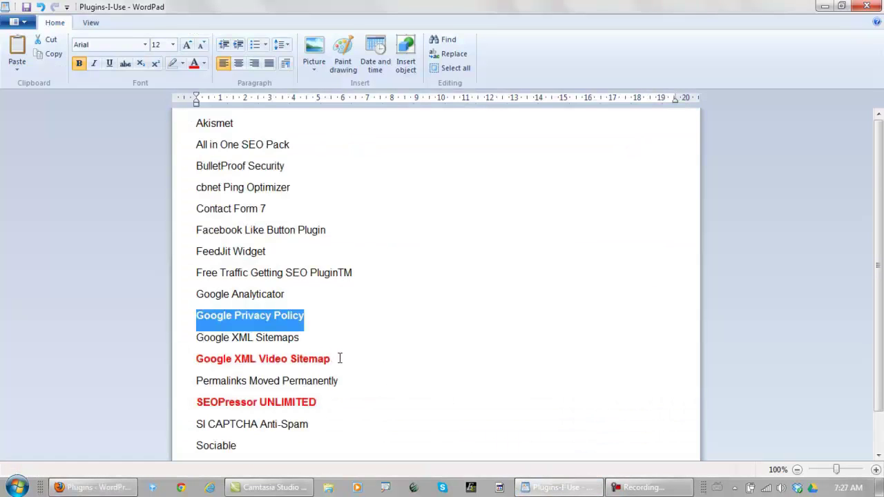
drag(339, 358, 220, 359)
key(ctrl+c)
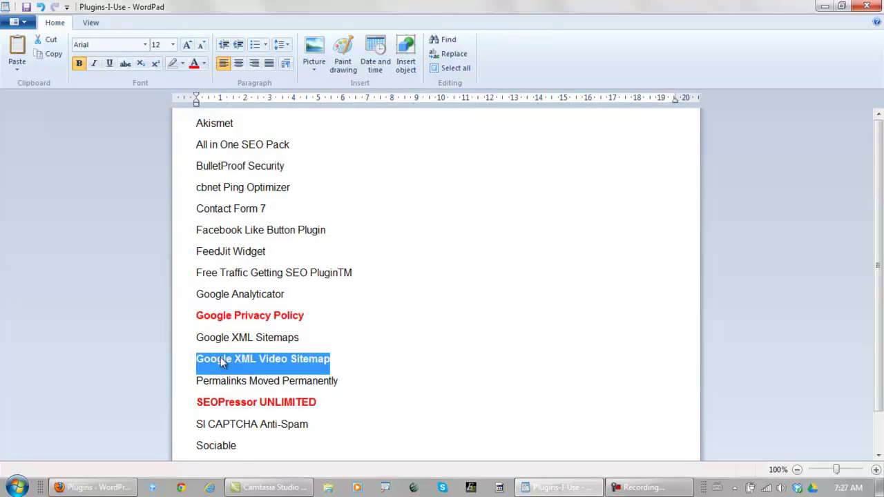
click(549, 489)
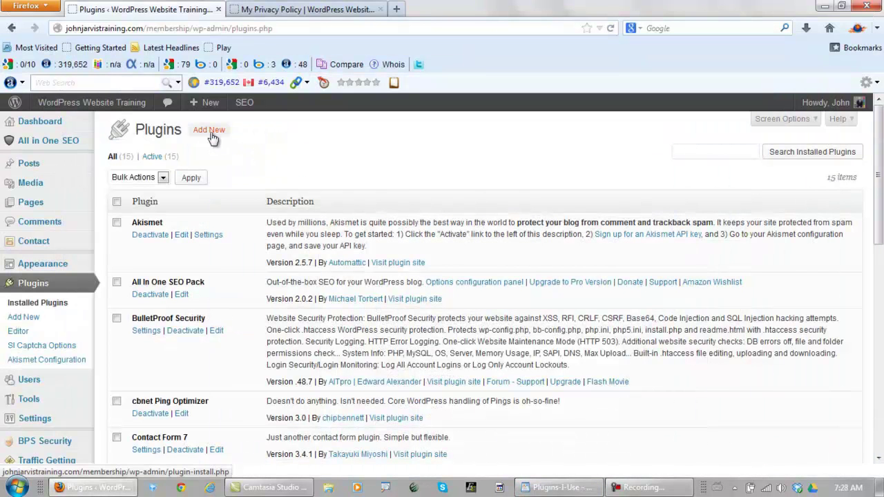
- Search for Google XML Video Sitemap, then install and activate Google XML Sitemap for Videos 2.6.1
click(212, 134)
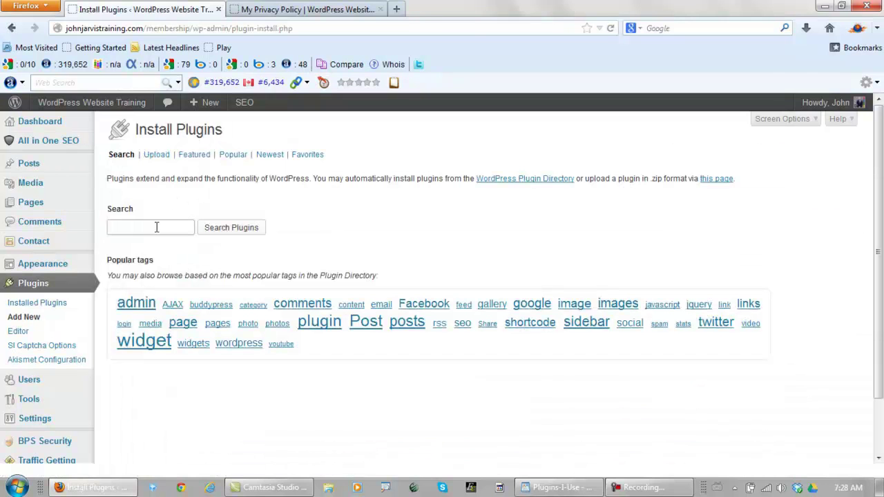
key(ctrl+v)
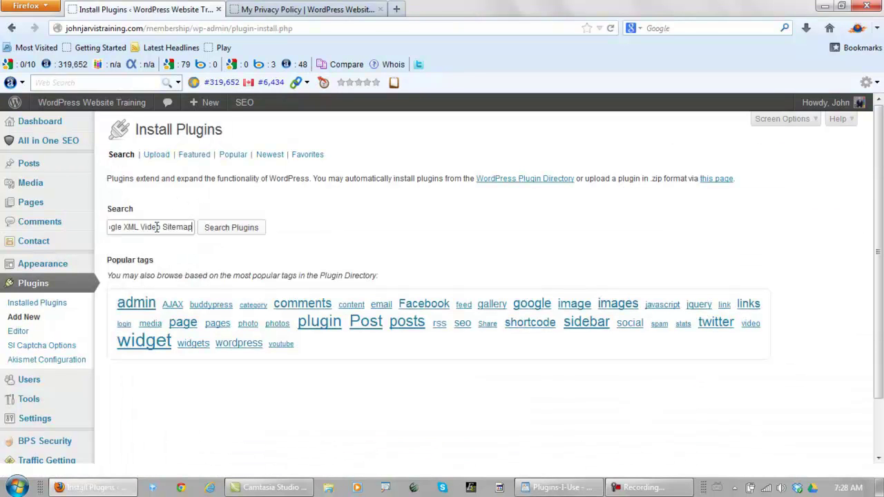
click(232, 230)
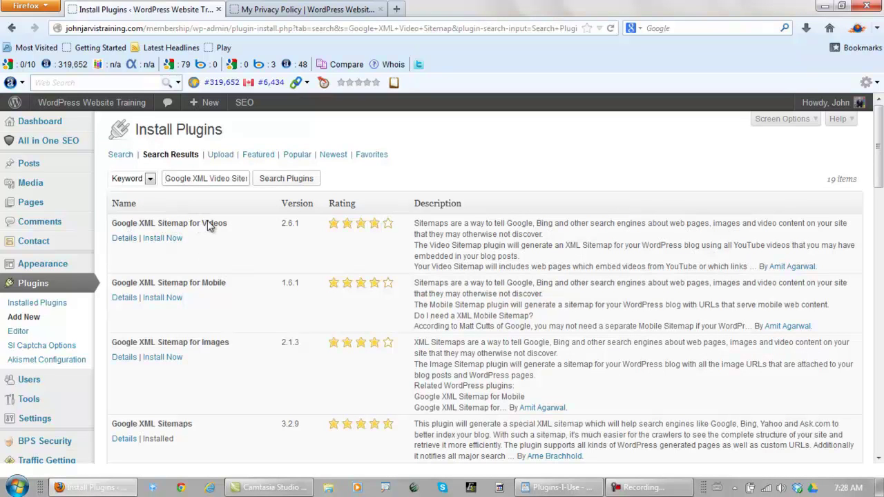
click(164, 240)
click(421, 264)
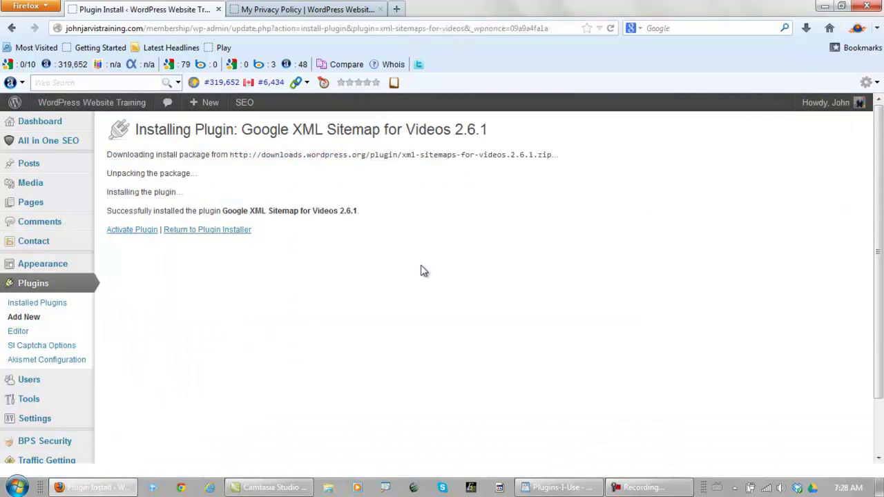
click(136, 232)
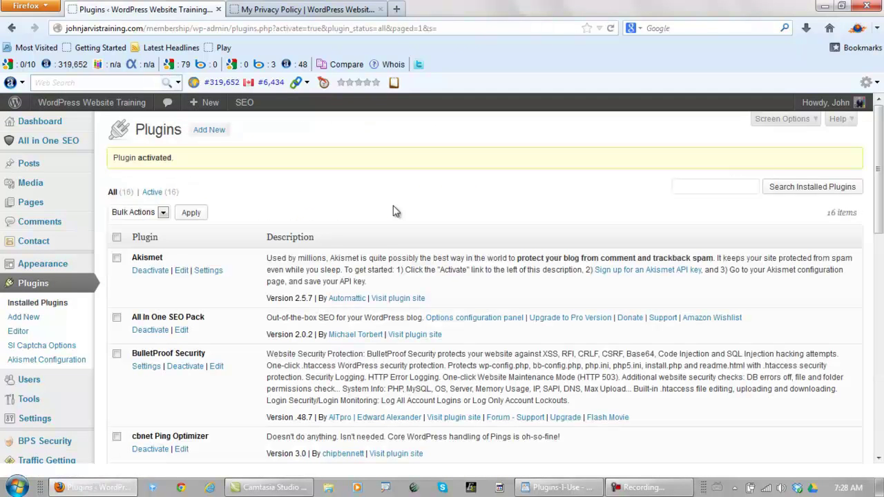
- On the Add New plugins page, copy 'TinyMCE Advanced' from the WordPad plugin list
click(209, 133)
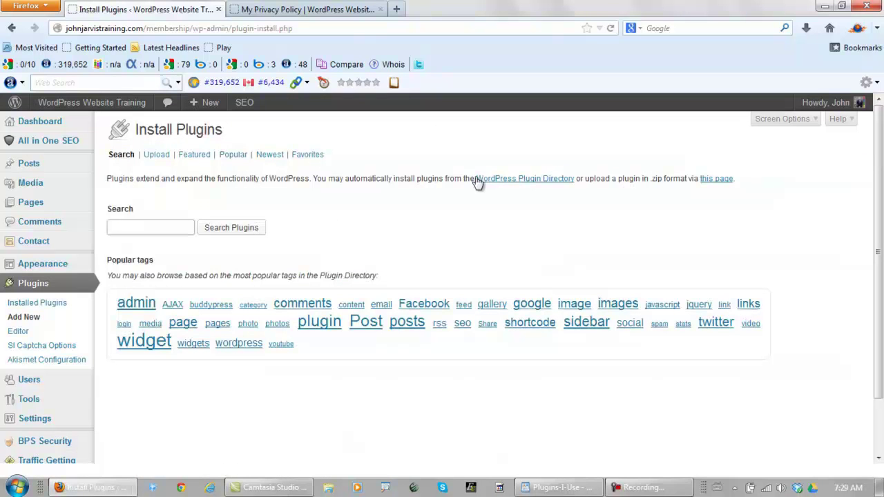
click(561, 487)
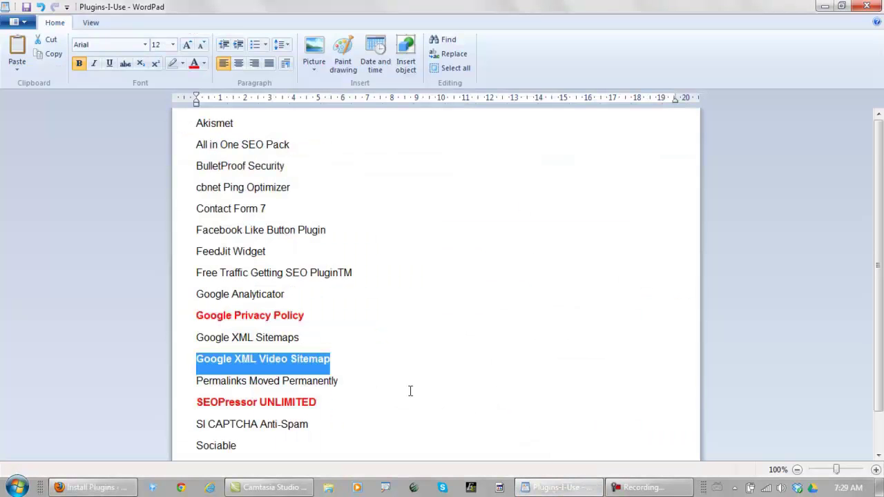
scroll(417, 367, down, 1)
drag(310, 424, 206, 427)
key(ctrl+c)
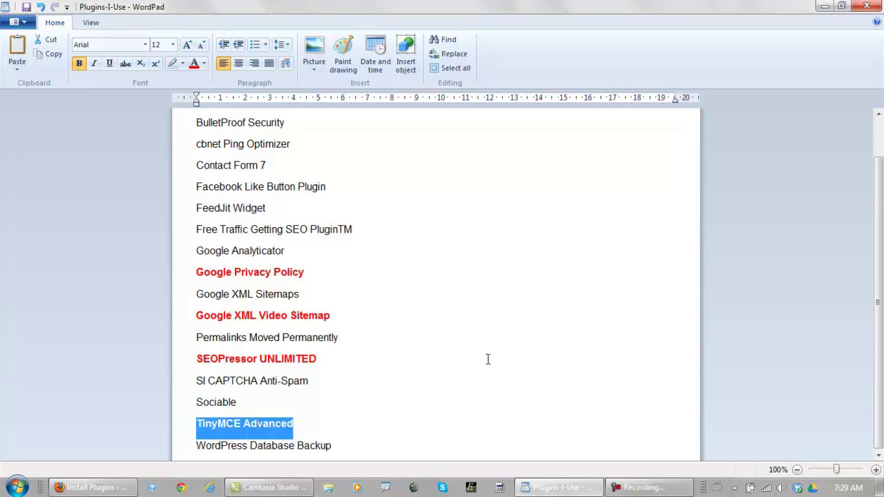
click(553, 487)
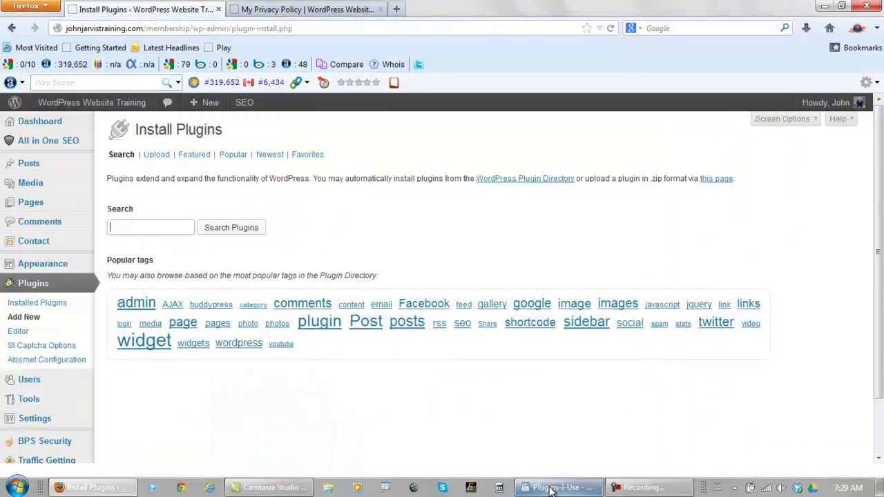
- Search for, install and activate TinyMCE Advanced 3.5.8, then minimize the browser
key(ctrl+v)
click(158, 243)
click(233, 228)
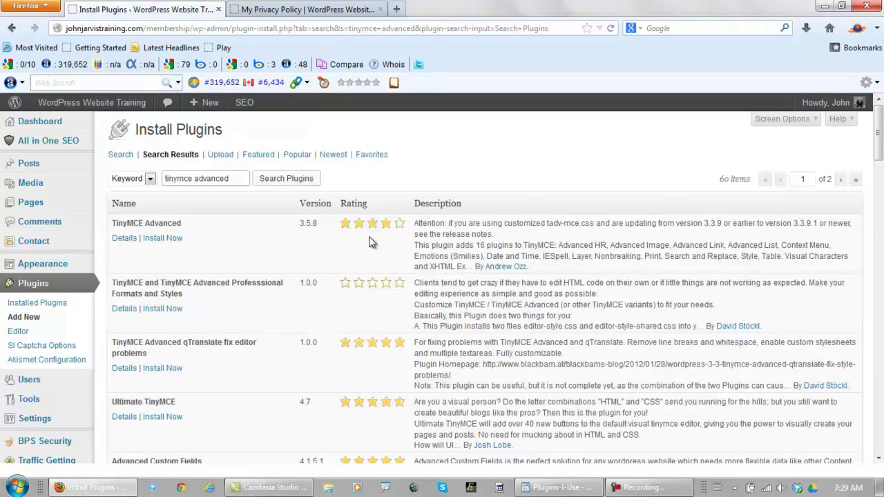
click(168, 238)
click(425, 265)
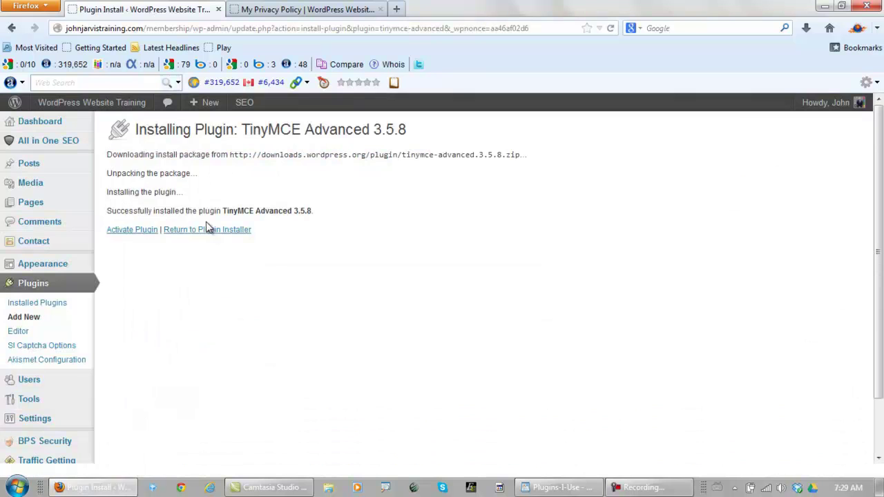
click(142, 231)
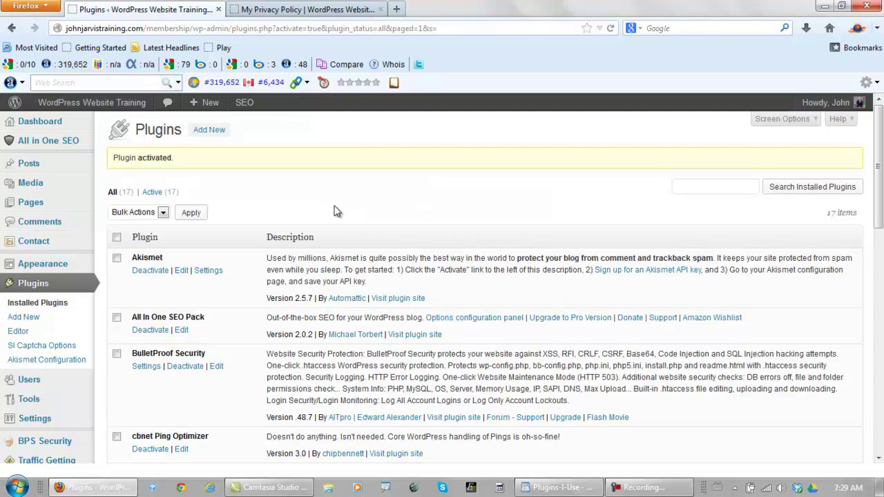
click(824, 6)
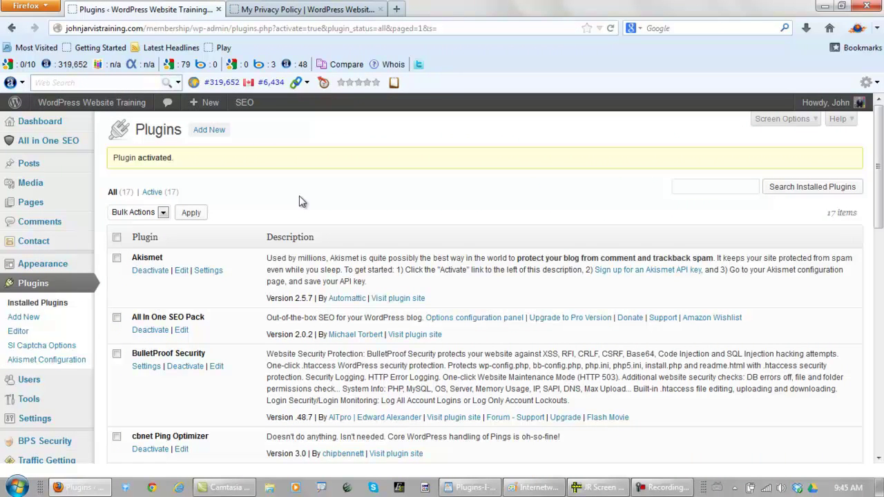
- Open JR Screen Ruler from the desktop, resize it and flip it to vertical
click(826, 7)
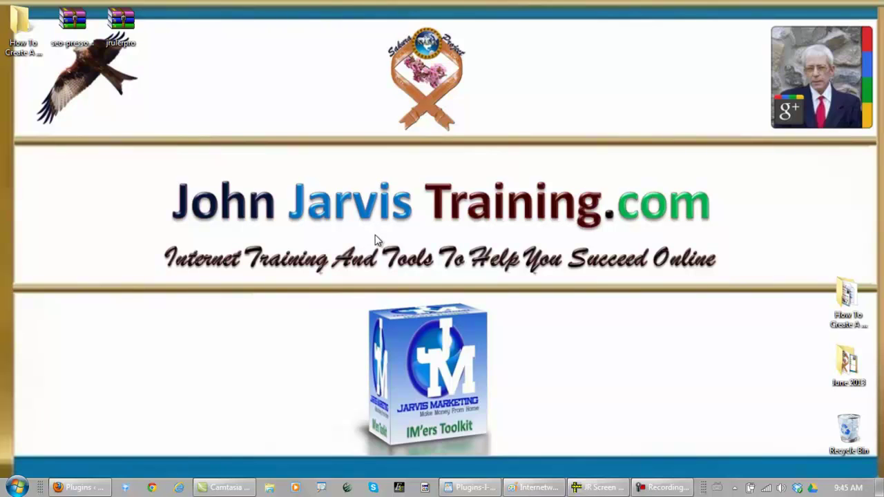
click(122, 34)
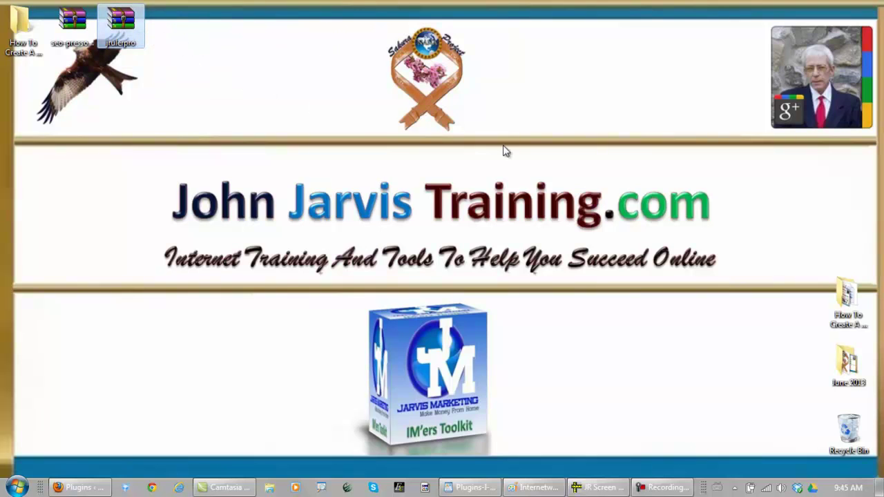
click(598, 488)
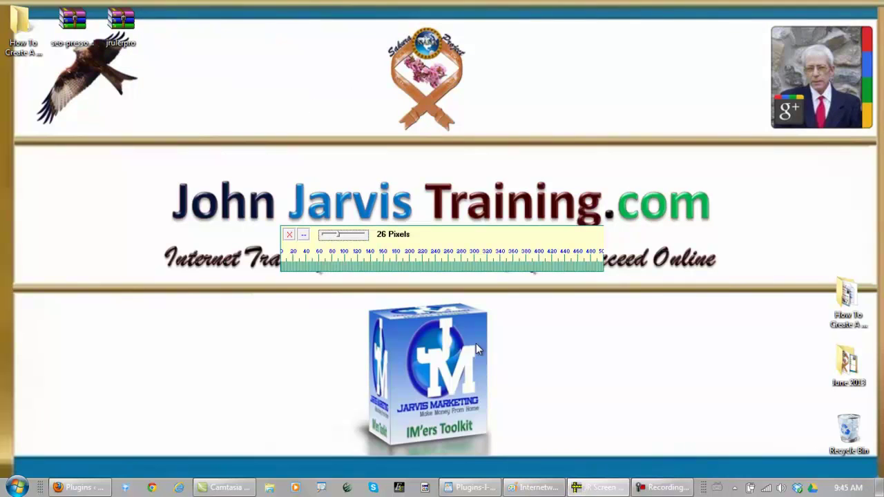
mouse_move(339, 235)
mouse_down()
mouse_move(355, 239)
mouse_move(332, 242)
mouse_up()
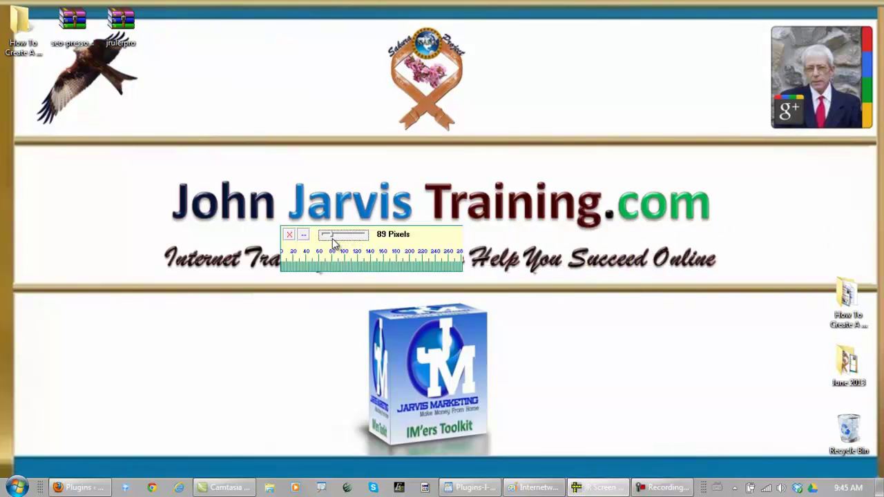
right_click(422, 248)
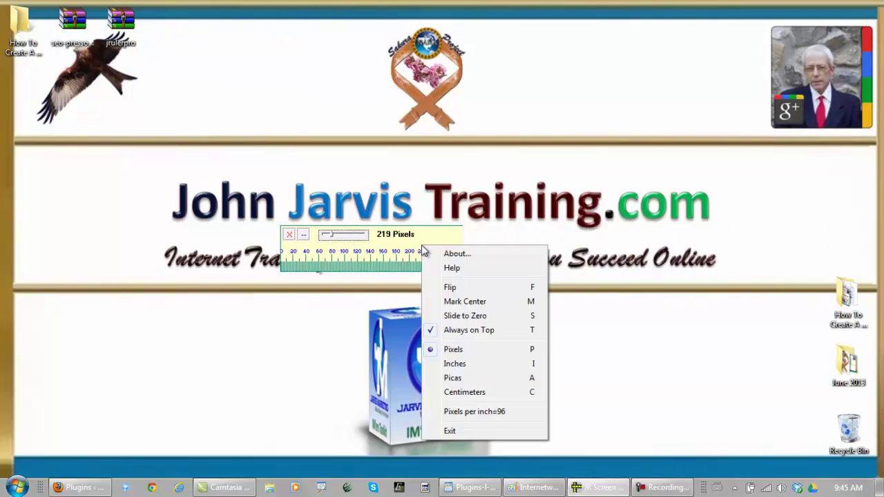
click(450, 288)
- Shorten and close the vertical ruler, then move jrulerpro to the desktop's right side
drag(140, 156, 137, 134)
click(136, 90)
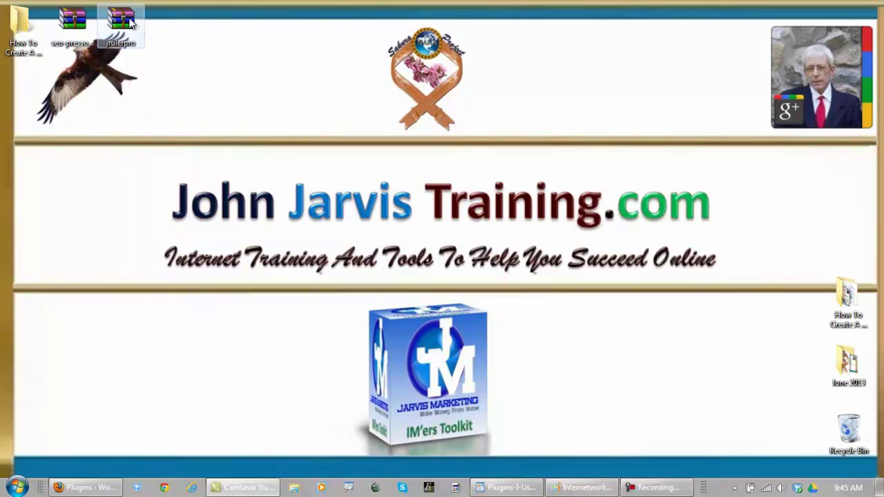
drag(131, 25, 860, 212)
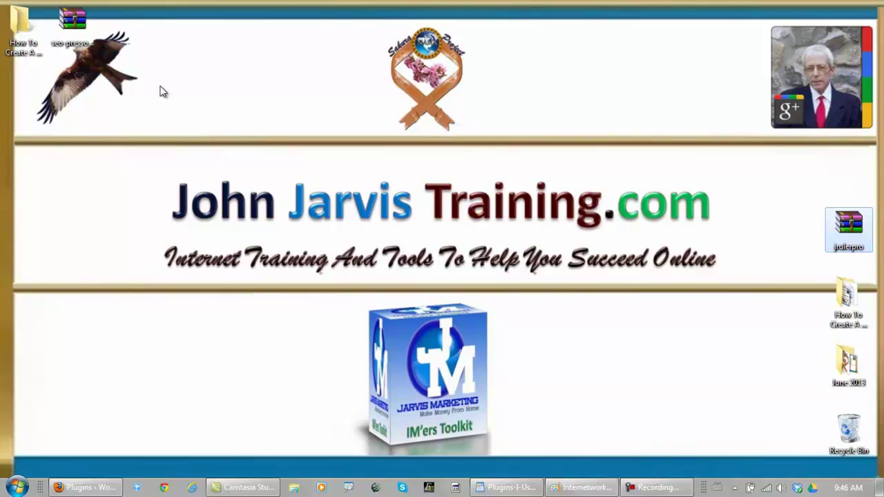
click(147, 120)
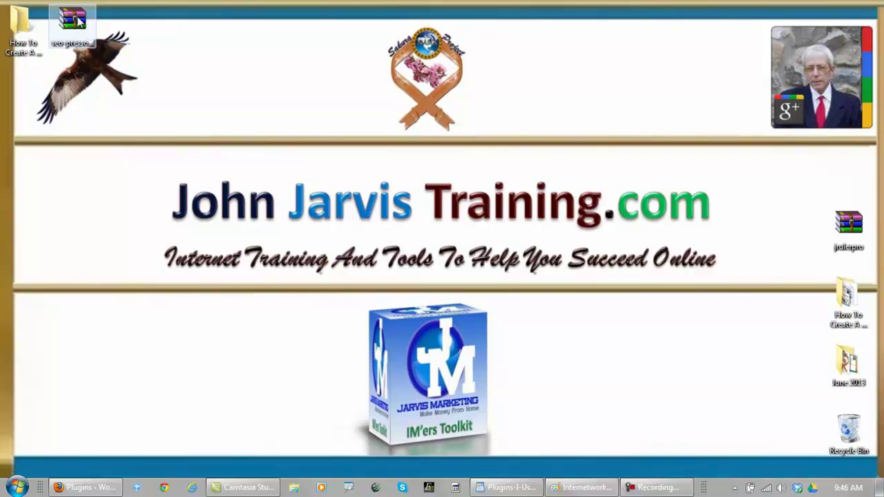
- Choose seo-pressor_v4.0_multi.zip for plugin upload on the Add New Plugins page
click(87, 487)
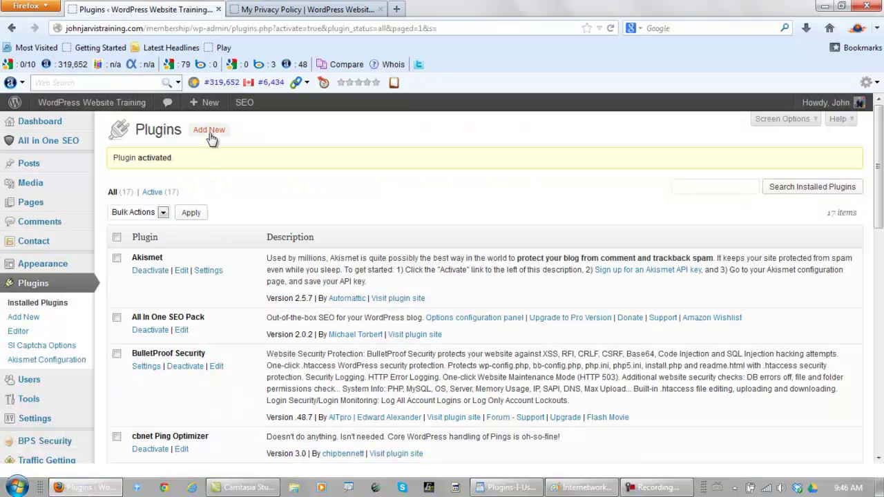
click(210, 131)
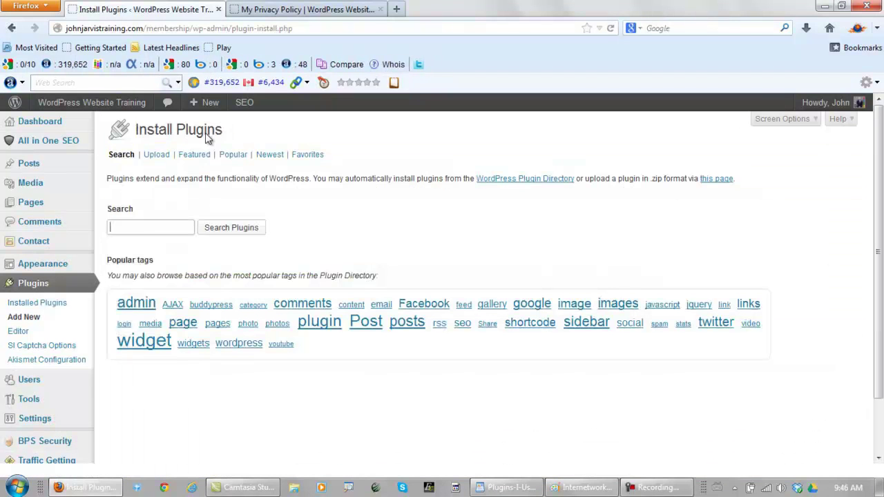
click(156, 160)
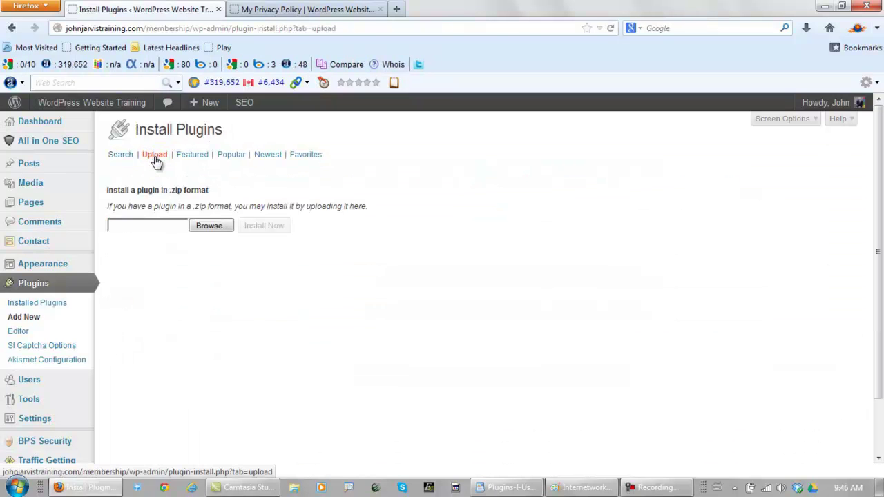
click(215, 227)
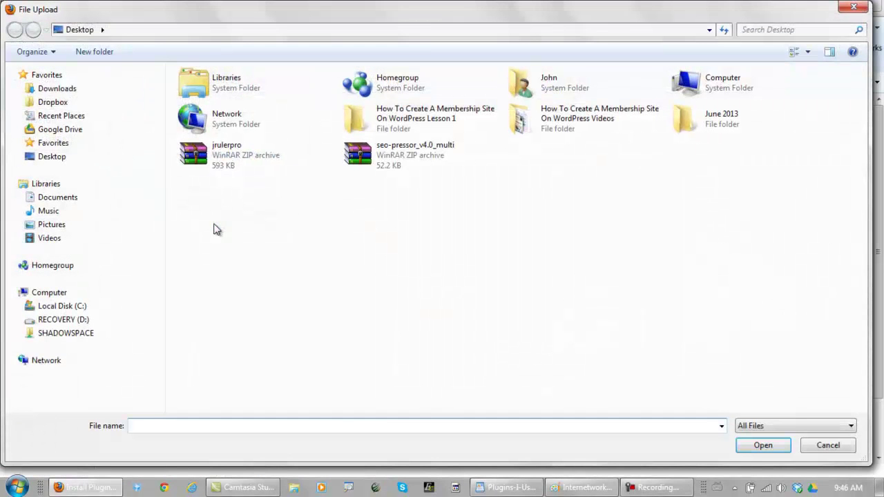
click(383, 151)
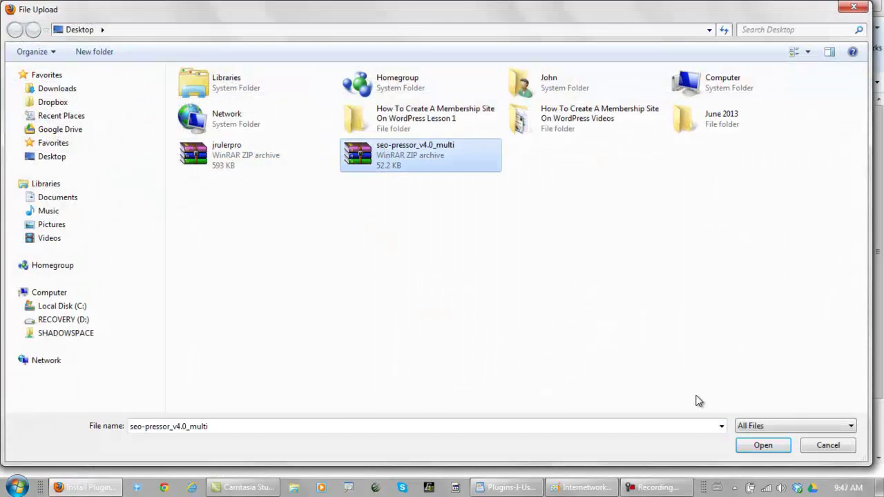
click(759, 445)
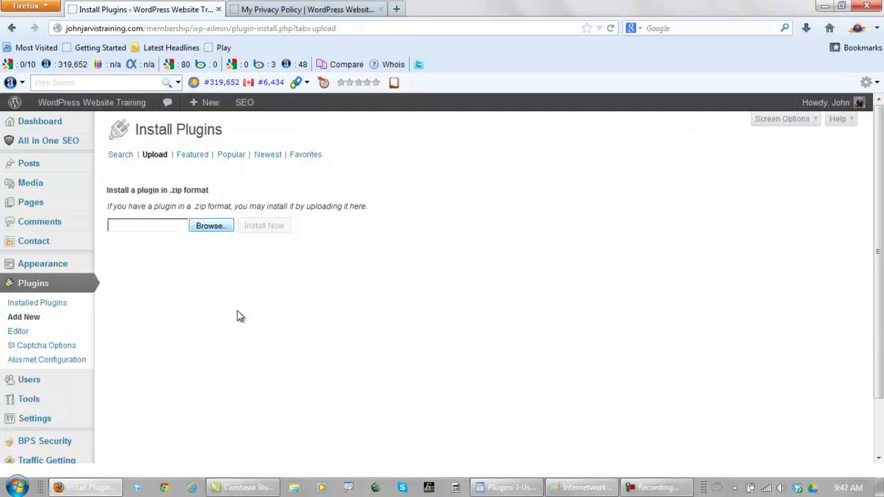
- Install and activate SEOPressor UNLIMITED 4.0, then go to the Dashboard
click(266, 228)
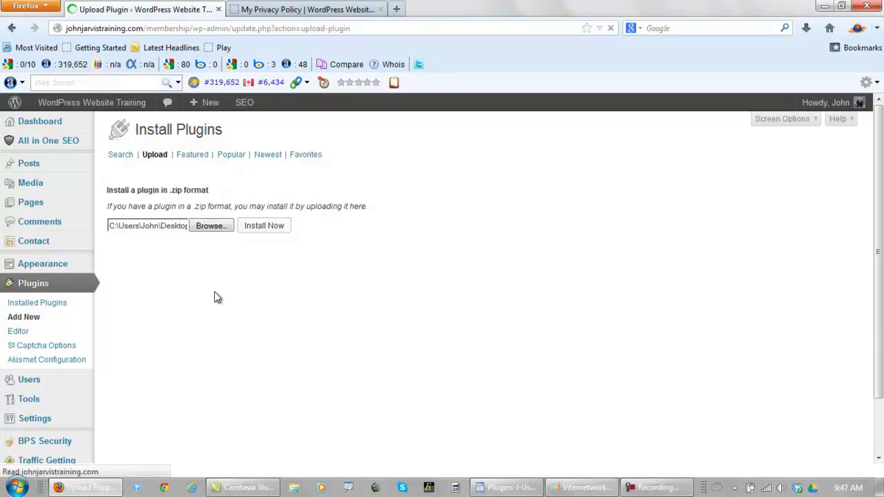
click(139, 211)
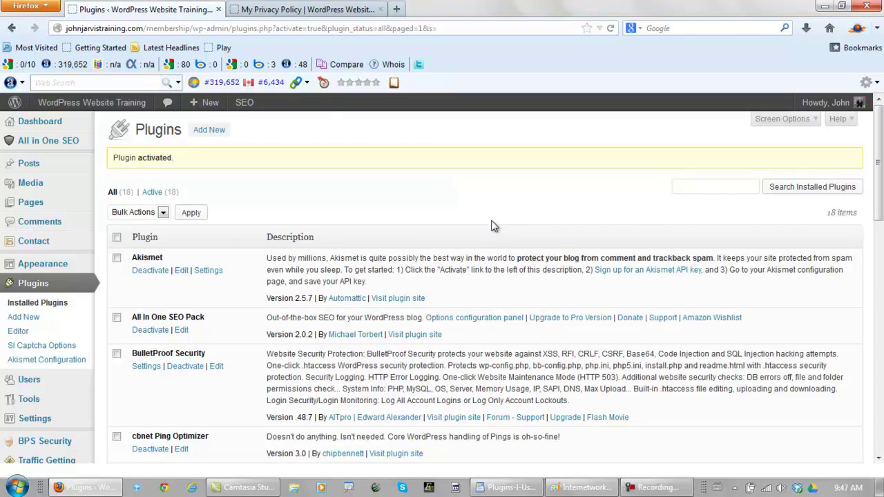
scroll(492, 224, down, 3)
scroll(492, 228, down, 15)
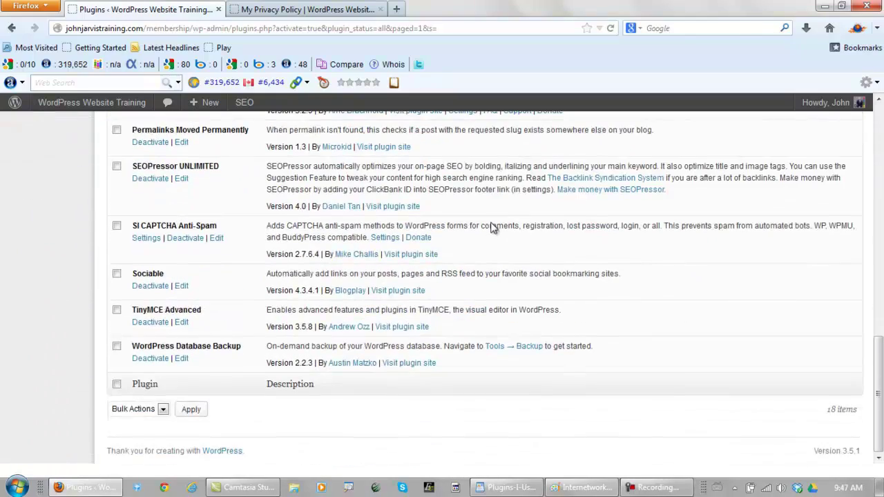
scroll(493, 228, up, 18)
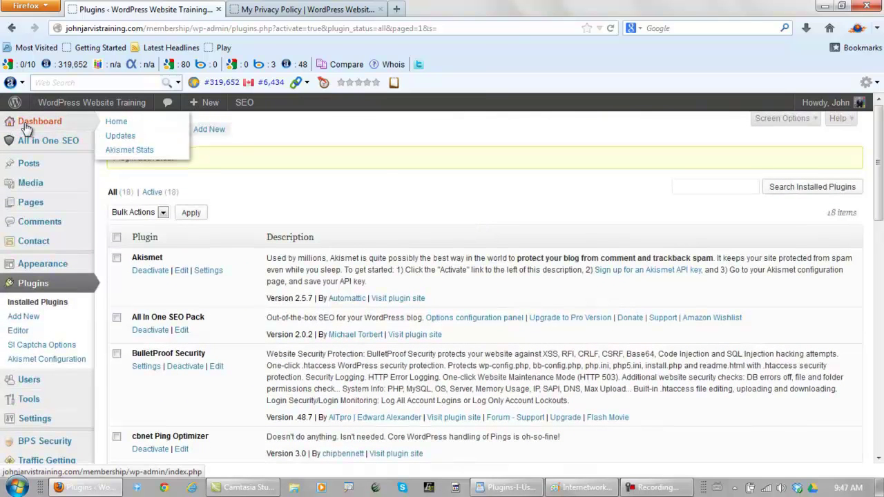
click(23, 121)
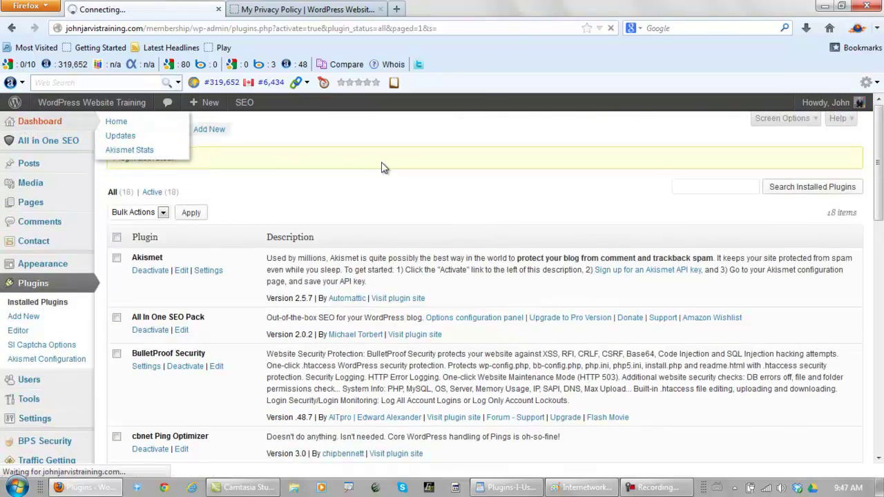